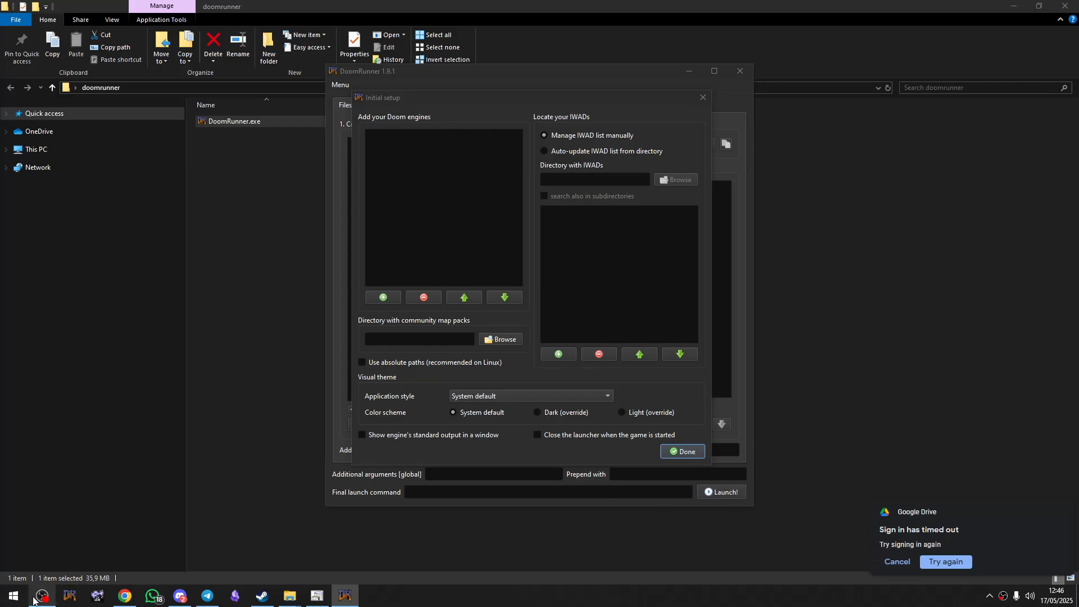
# Dismiss the Google Drive sign-in notification and bring the DoomRunner initial setup back to the front.
pyautogui.click(450, 179)
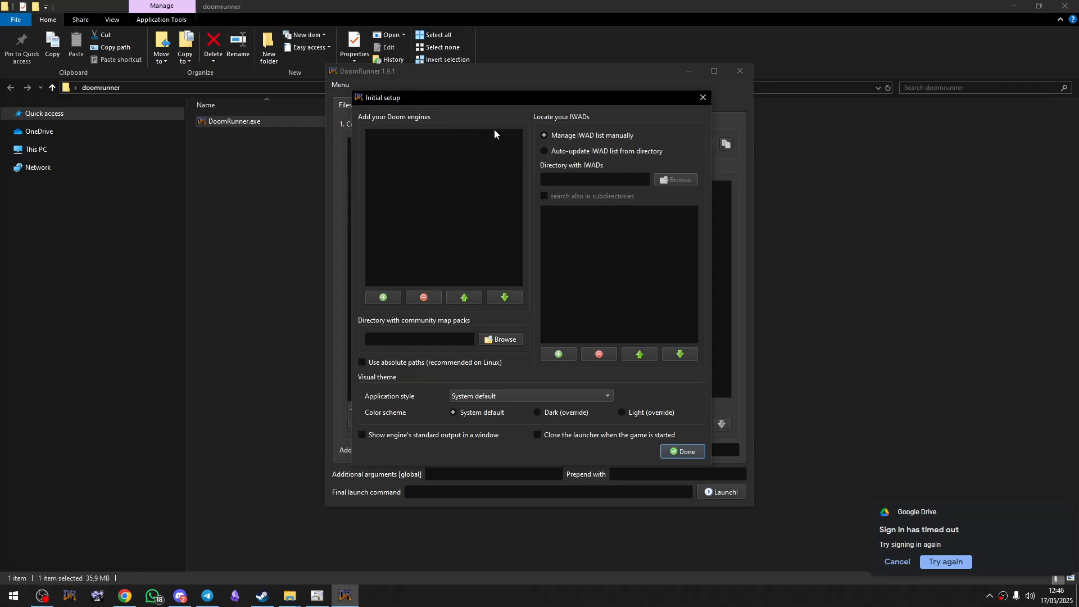
pyautogui.click(902, 561)
pyautogui.hotkey('alt', 'Tab')
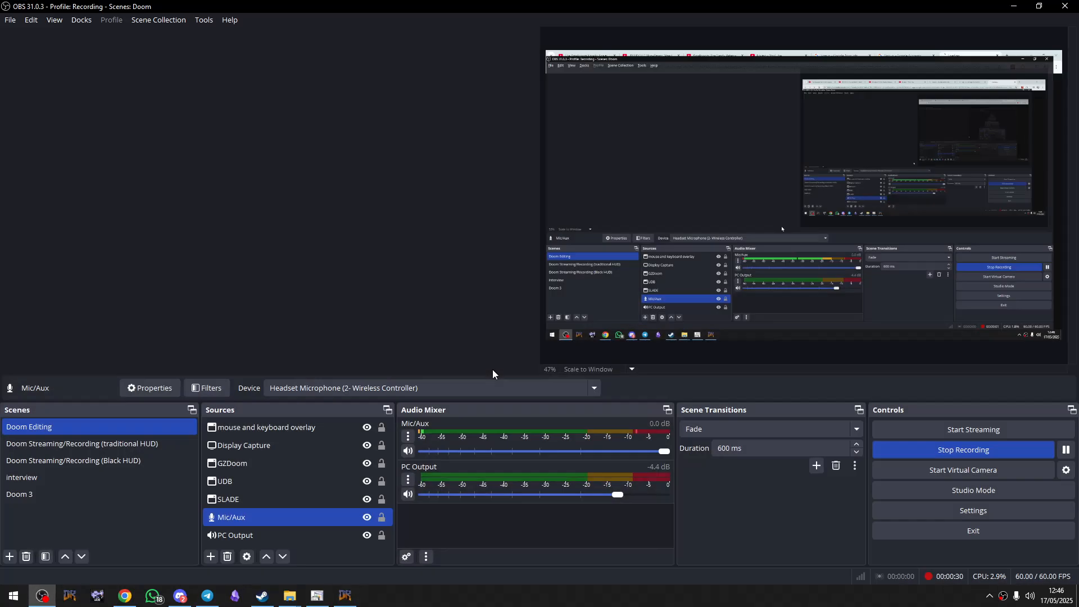
pyautogui.hotkey('alt', 'Tab')
pyautogui.hotkey('alt', 'Tab')
pyautogui.hotkey('alt', 'Tab')
pyautogui.hotkey('alt', 'Tab')
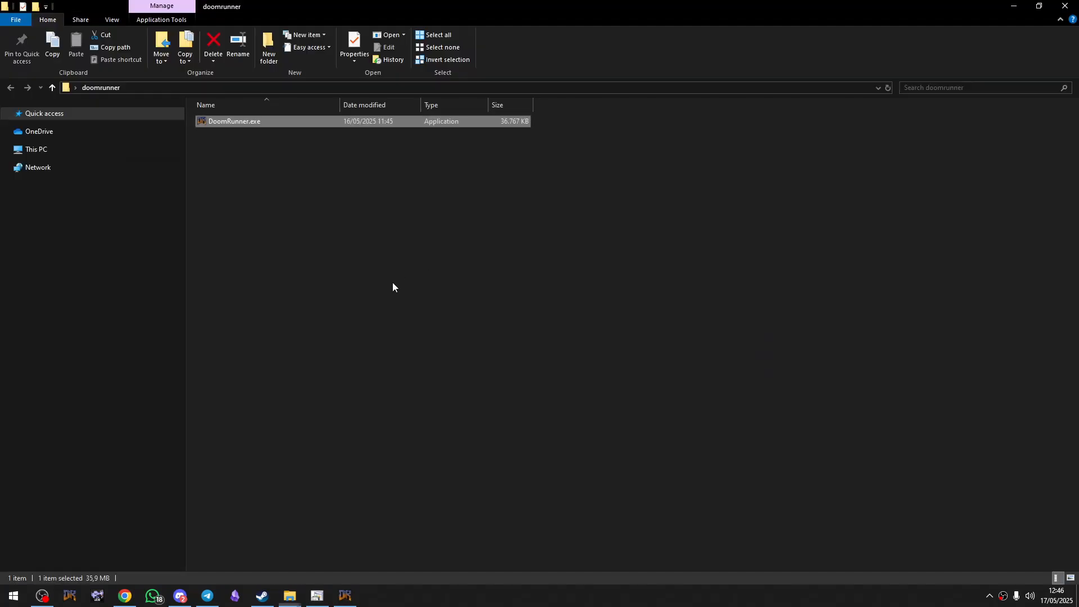
pyautogui.click(345, 595)
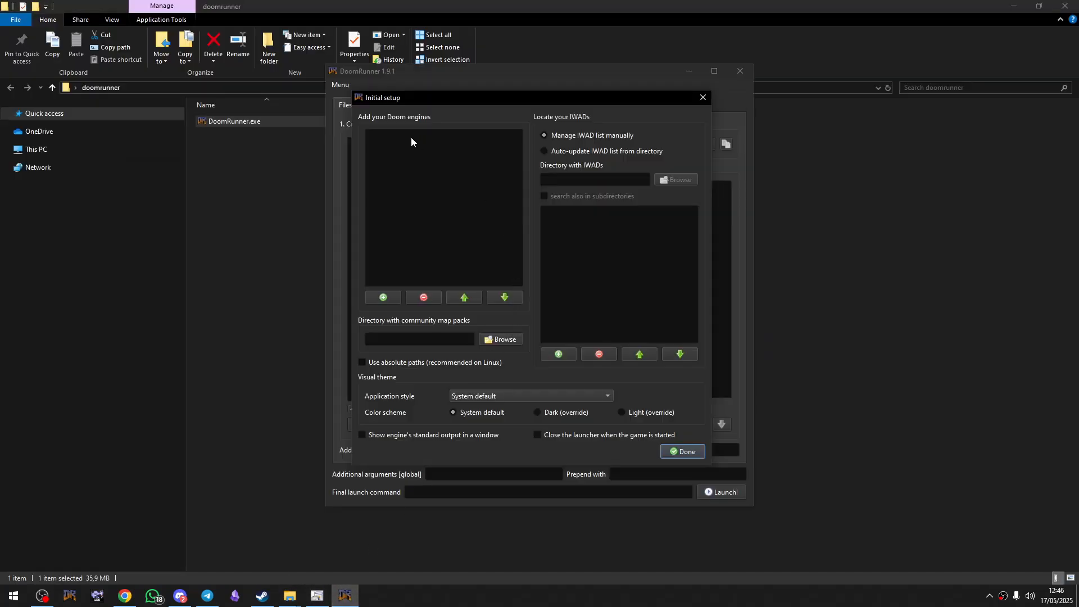
# Set the IWAD list to auto-update from a directory.
pyautogui.click(384, 298)
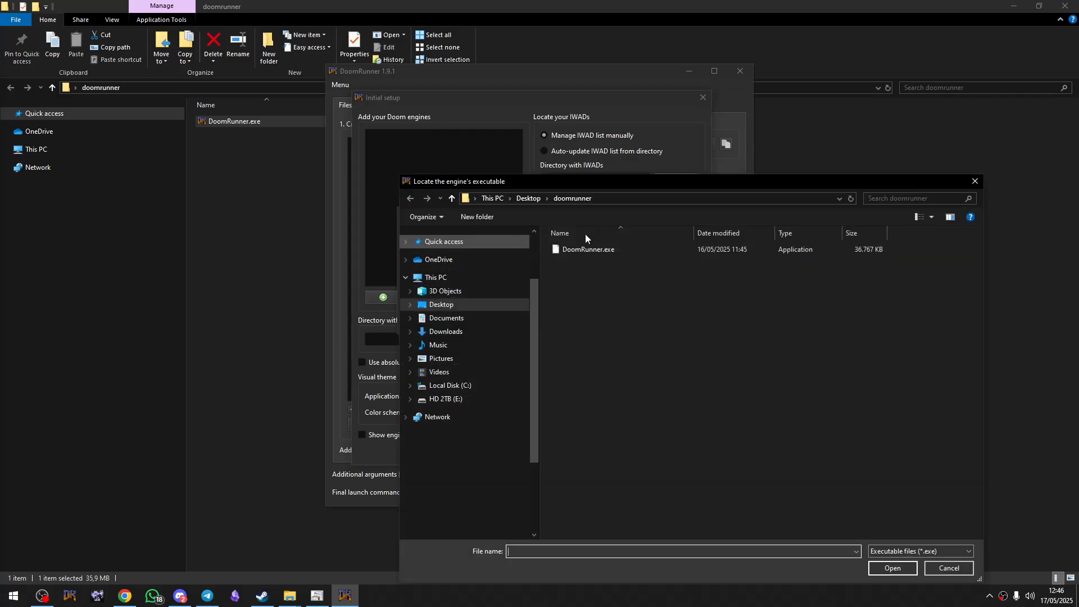
pyautogui.click(975, 181)
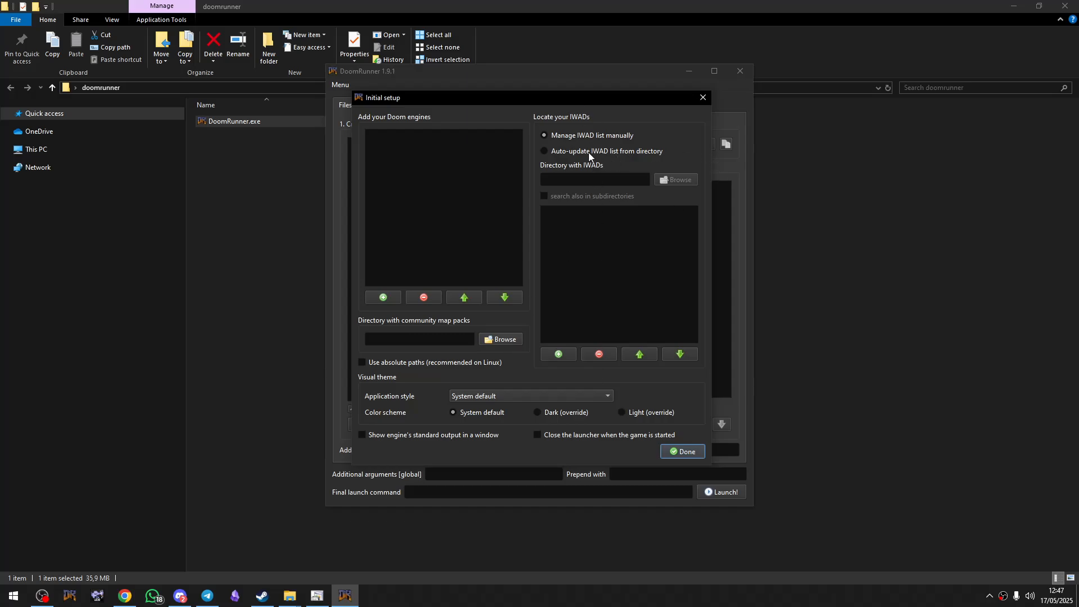
pyautogui.click(558, 150)
# Add dsda-doom.exe from the DOOM/Ports/dsda-doom-0.29.0 folder as a Doom engine.
pyautogui.click(383, 297)
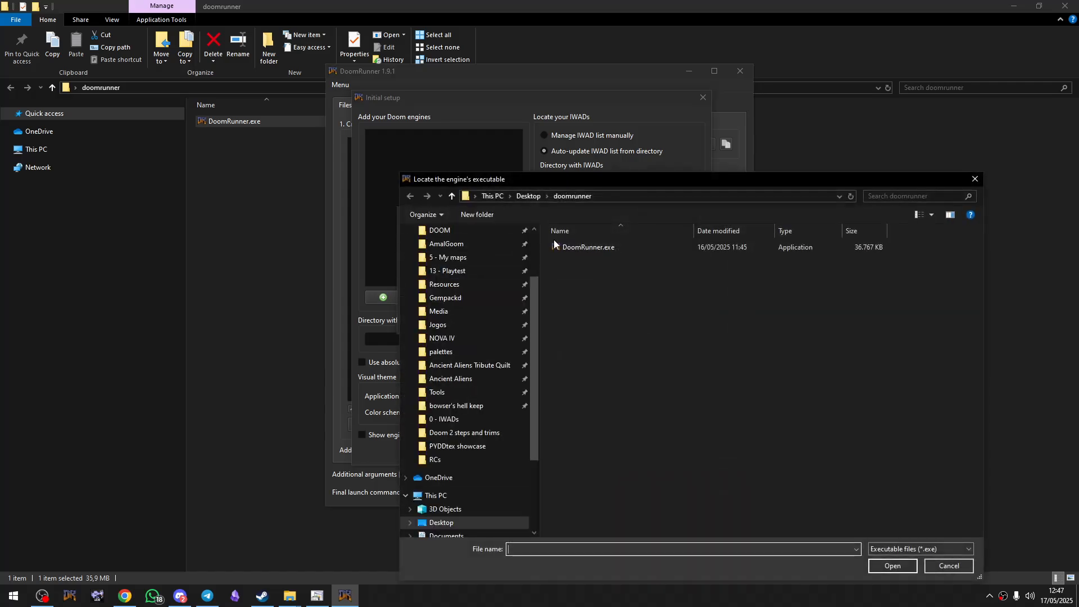
pyautogui.scroll(1, 461, 290)
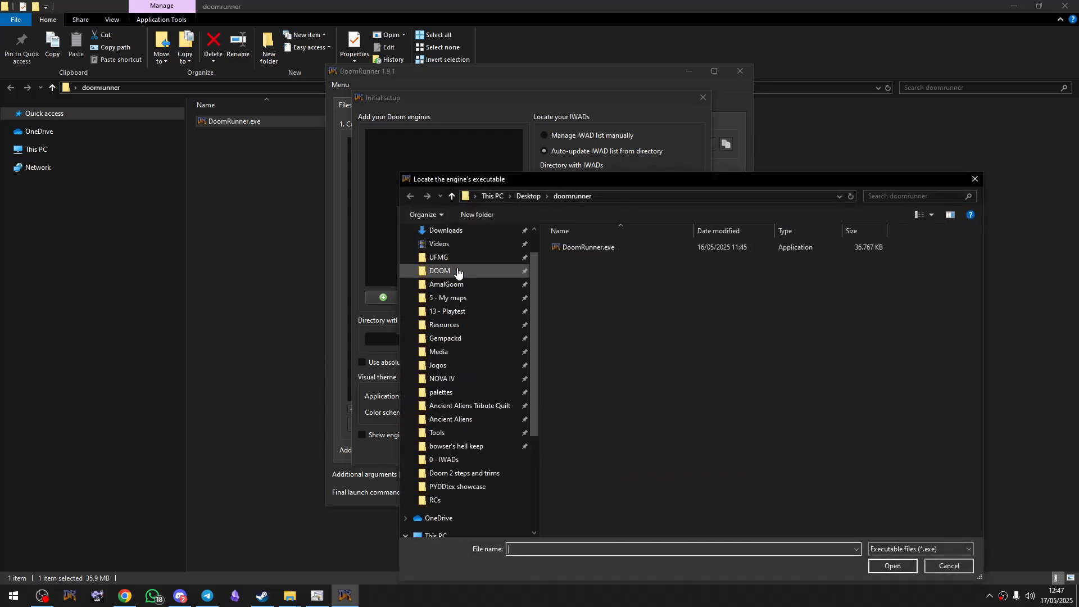
pyautogui.click(457, 271)
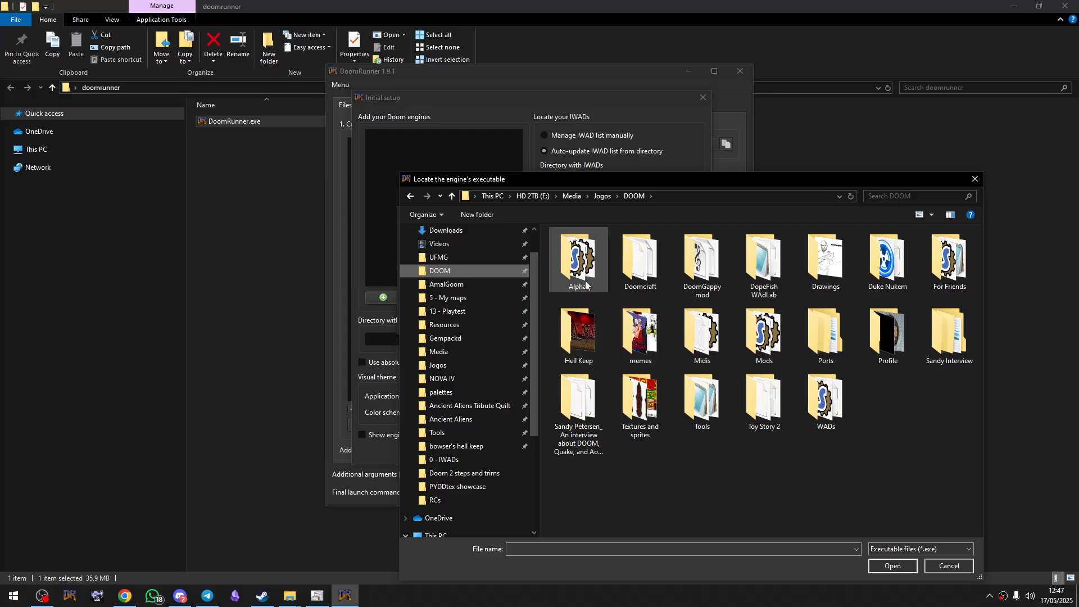
pyautogui.doubleClick(825, 333)
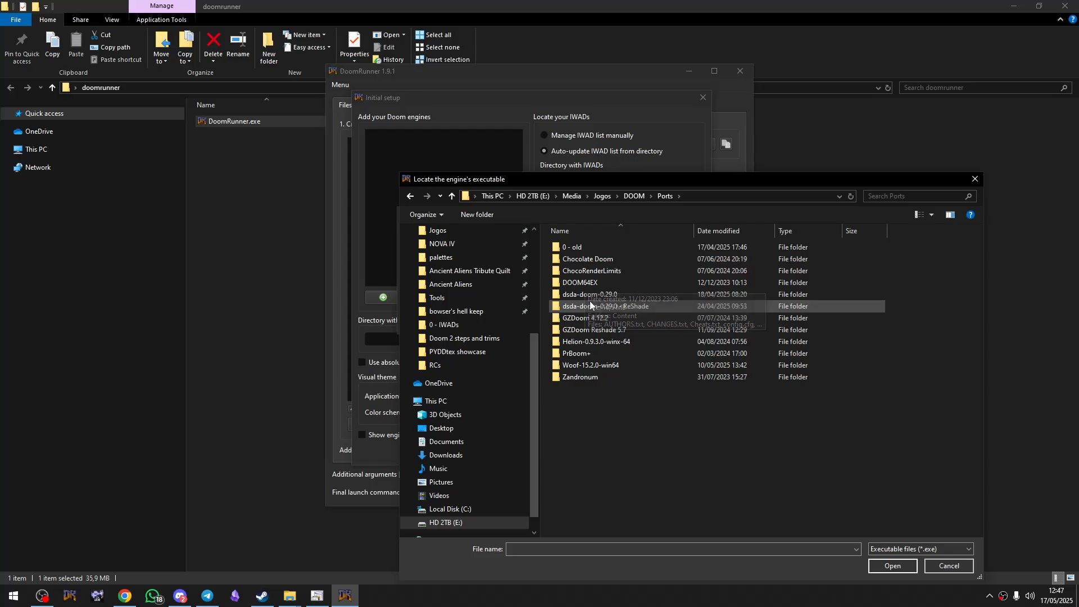
pyautogui.doubleClick(590, 296)
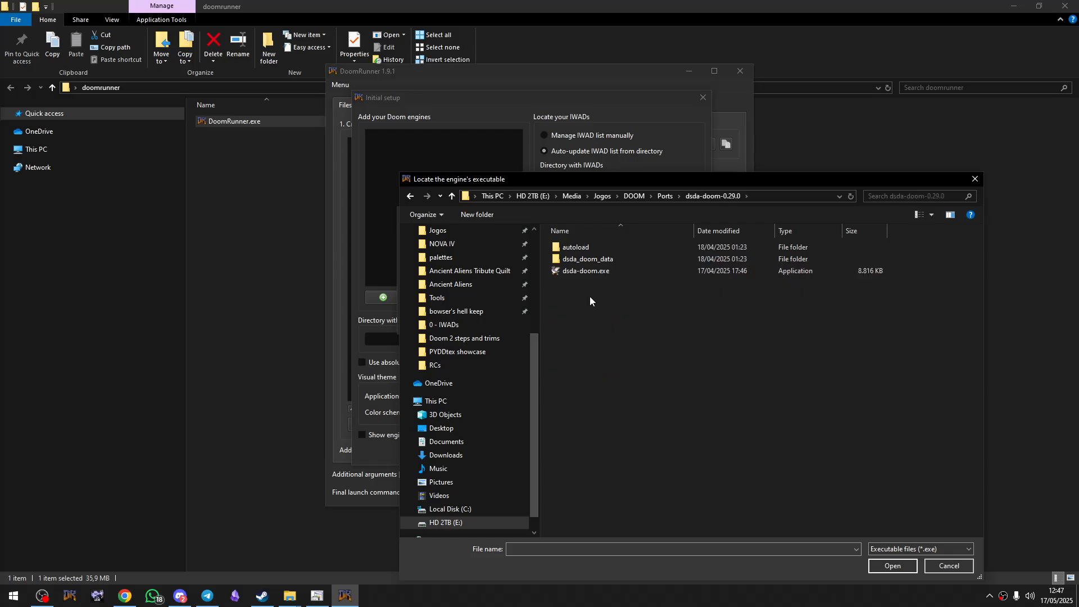
pyautogui.doubleClick(594, 275)
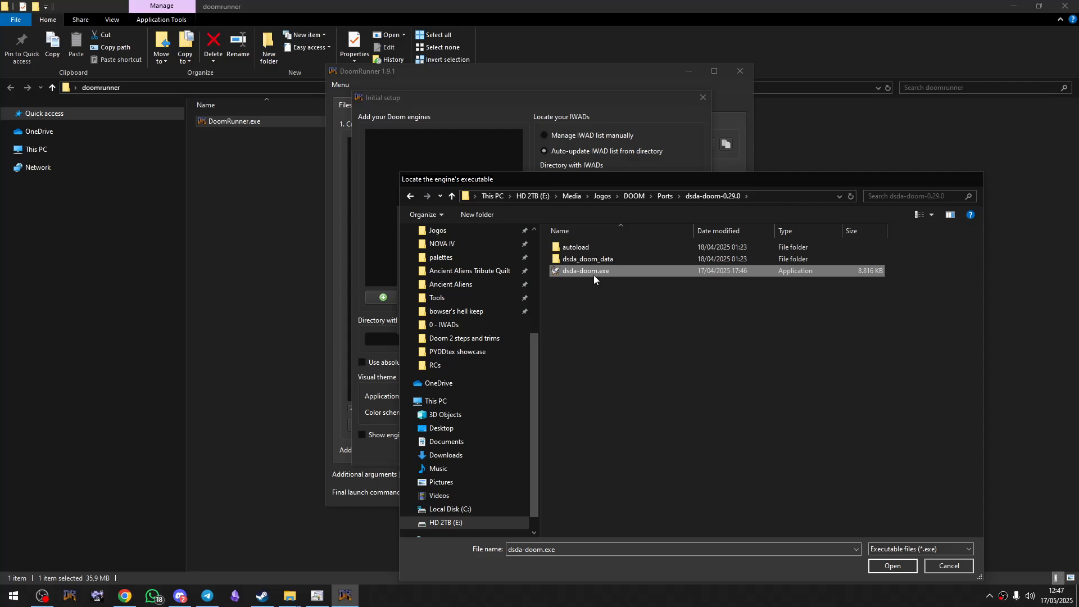
pyautogui.click(579, 319)
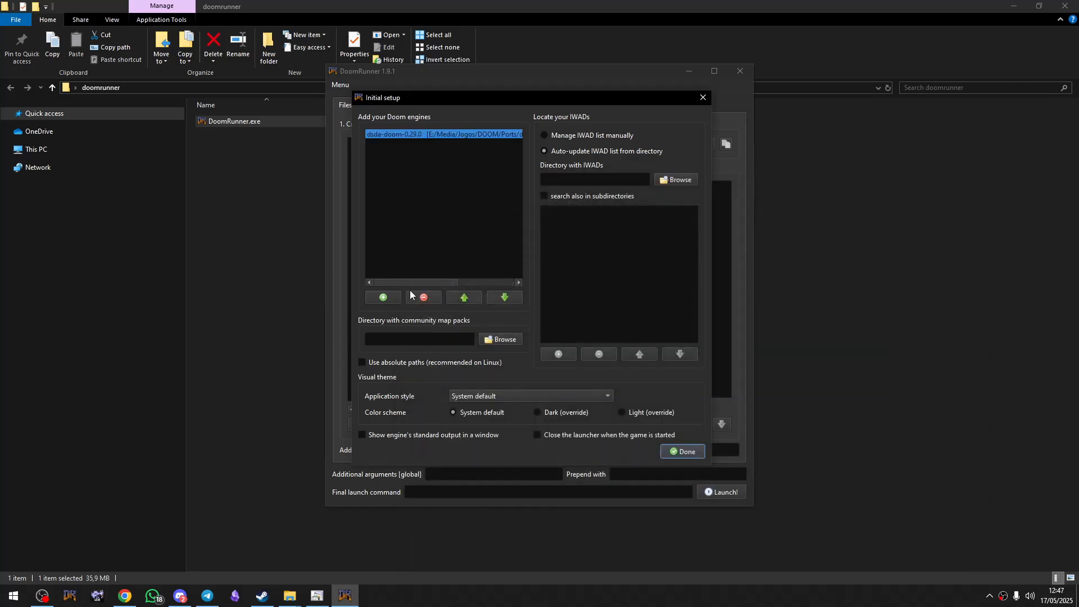
# Add gzdoom.exe from the Ports/GZDoom 4.12.2 folder as a second Doom engine.
pyautogui.click(386, 301)
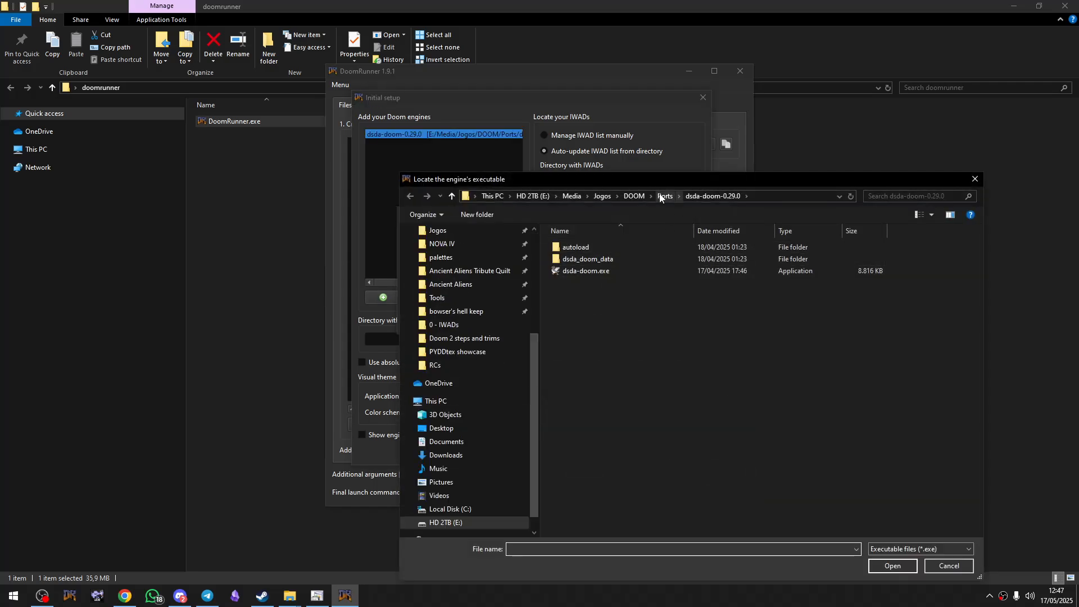
pyautogui.click(663, 196)
pyautogui.doubleClick(587, 318)
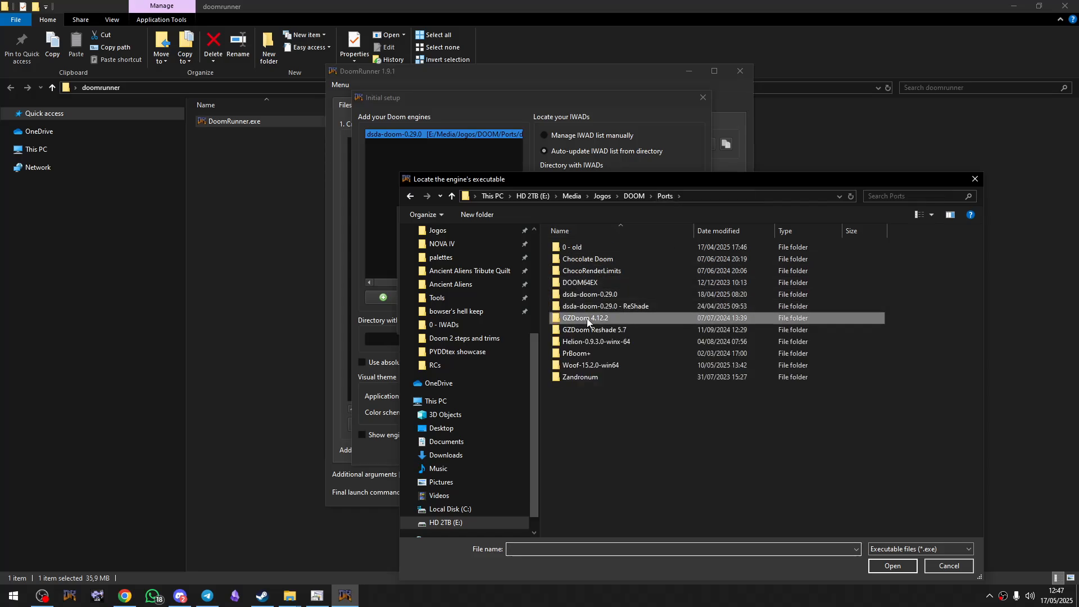
pyautogui.doubleClick(595, 272)
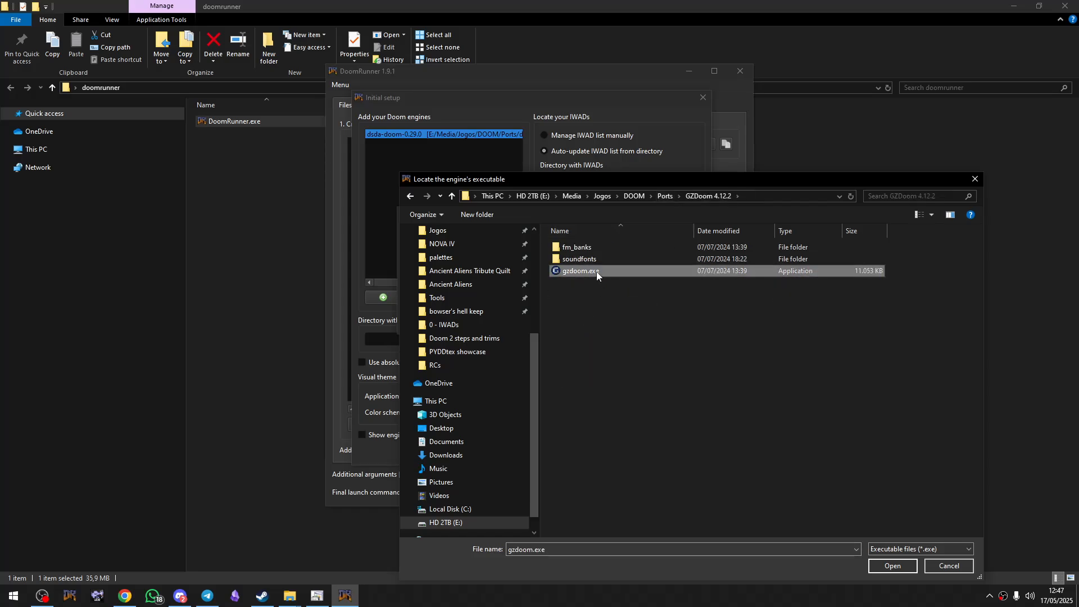
pyautogui.click(573, 318)
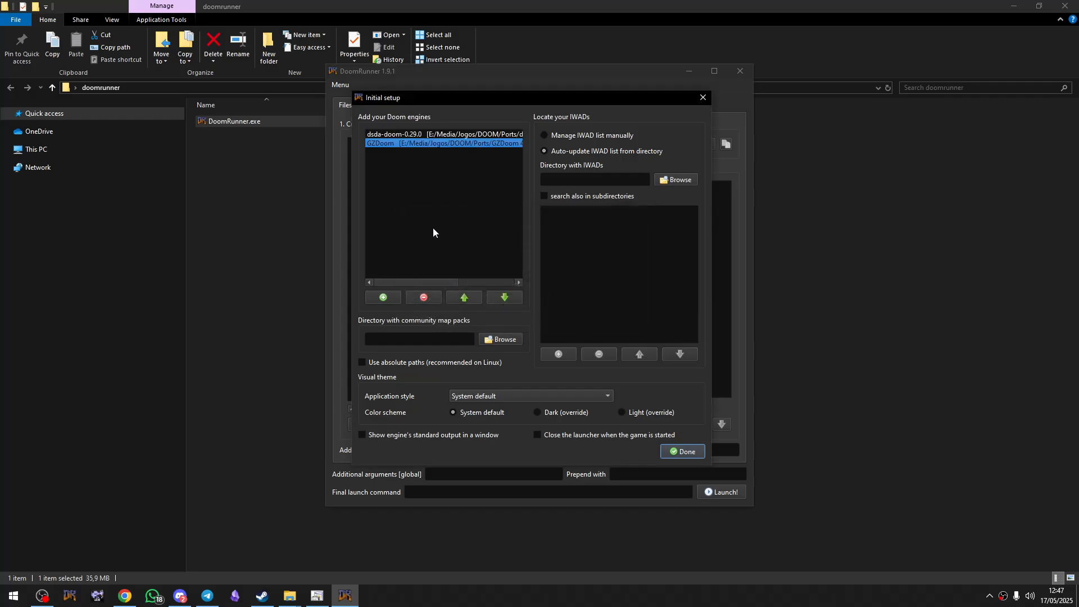
# Start choosing the community map packs directory and go to the DOOM/WADs folder.
pyautogui.click(409, 340)
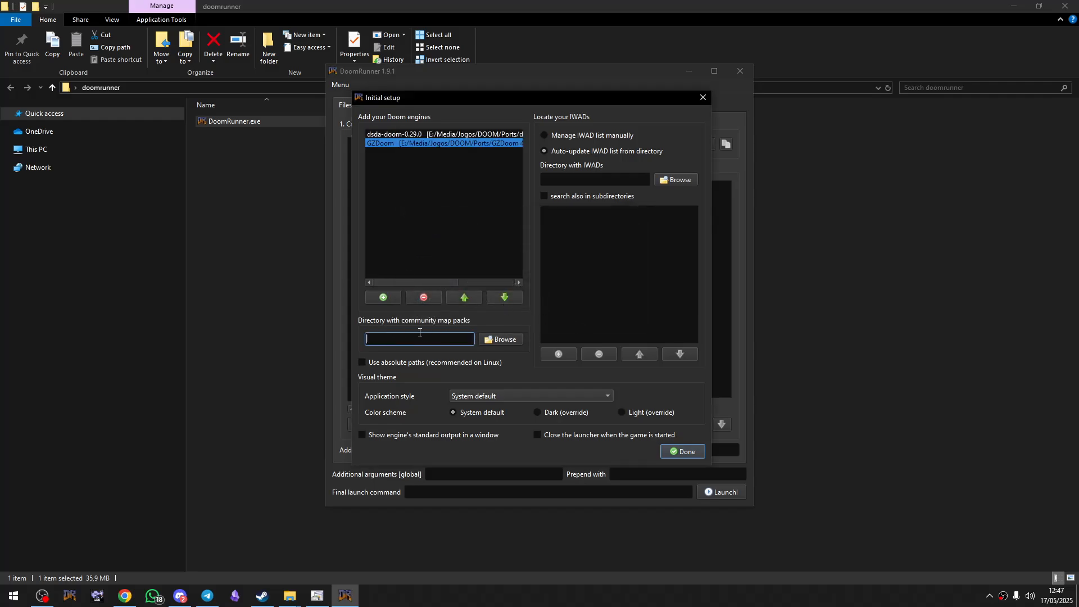
pyautogui.click(502, 340)
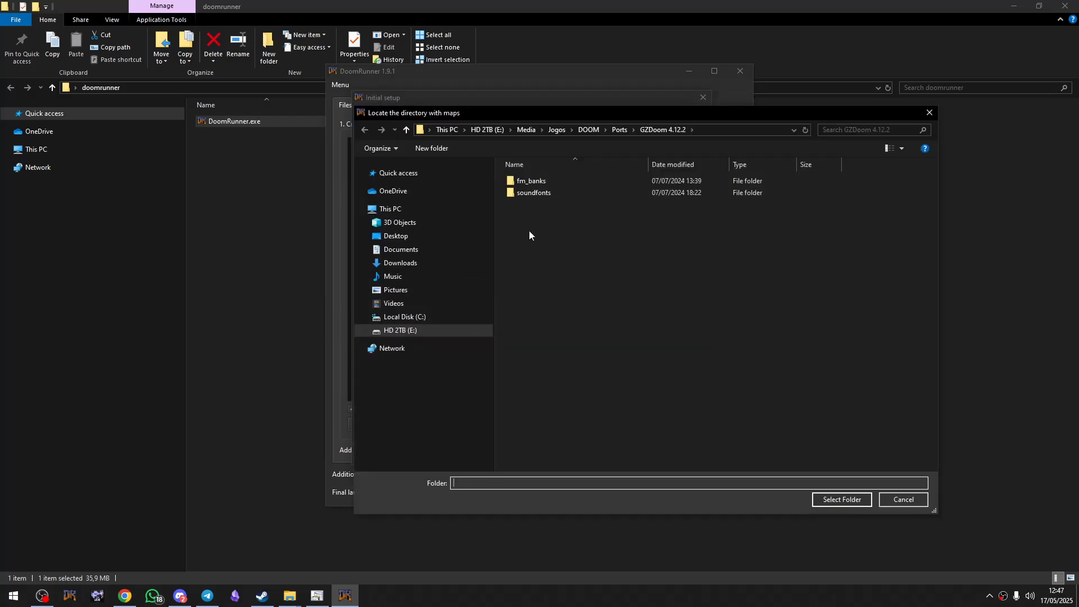
pyautogui.scroll(3, 433, 221)
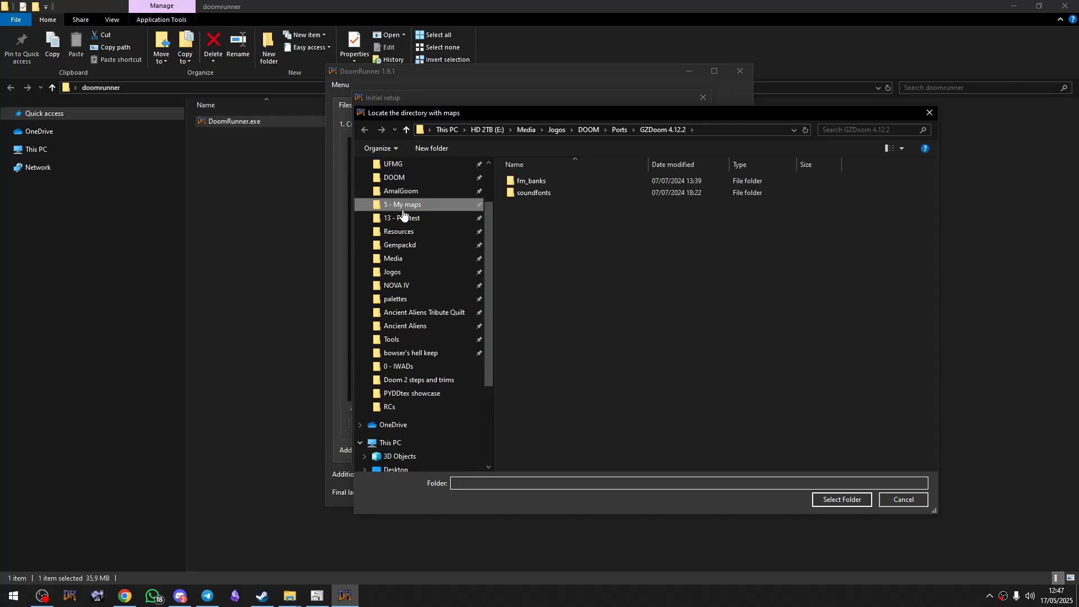
pyautogui.click(405, 205)
pyautogui.click(623, 130)
pyautogui.click(596, 130)
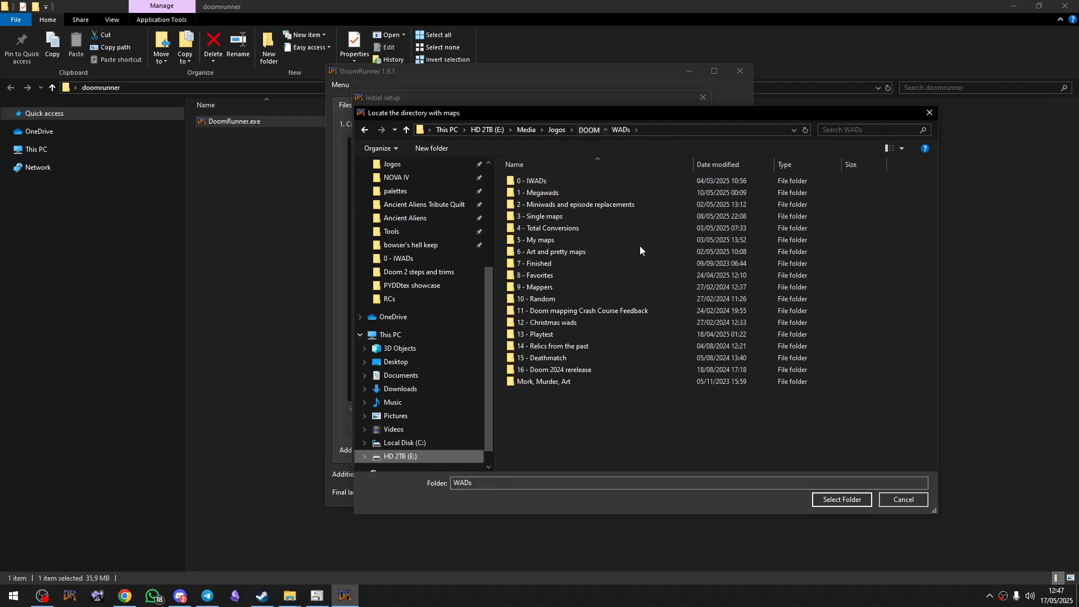
# Look through the numbered category subfolders inside the WADs folder, including 10 - Random.
pyautogui.doubleClick(781, 333)
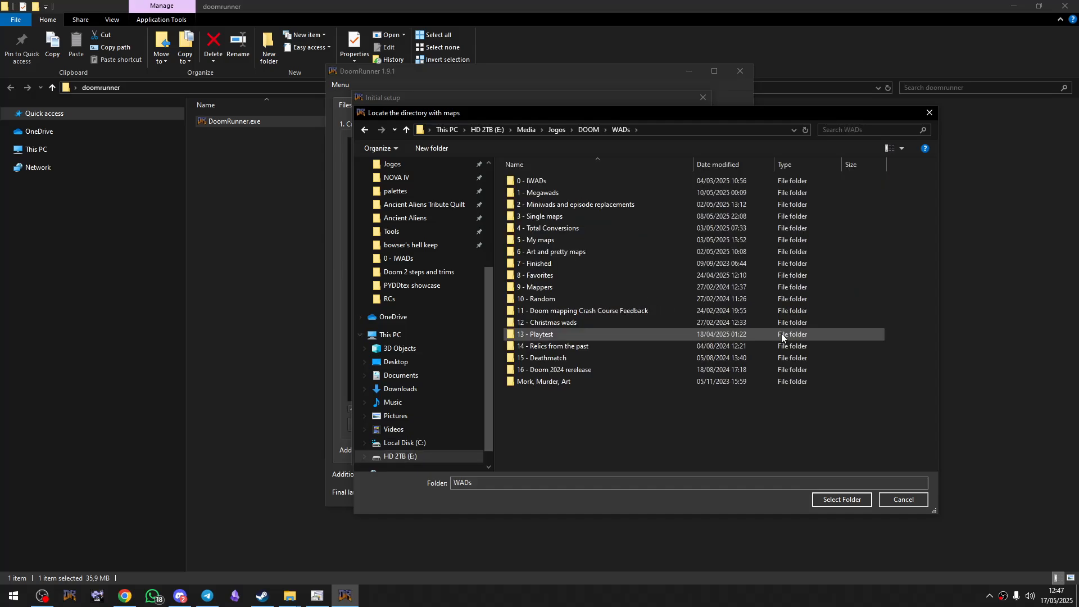
pyautogui.click(537, 181)
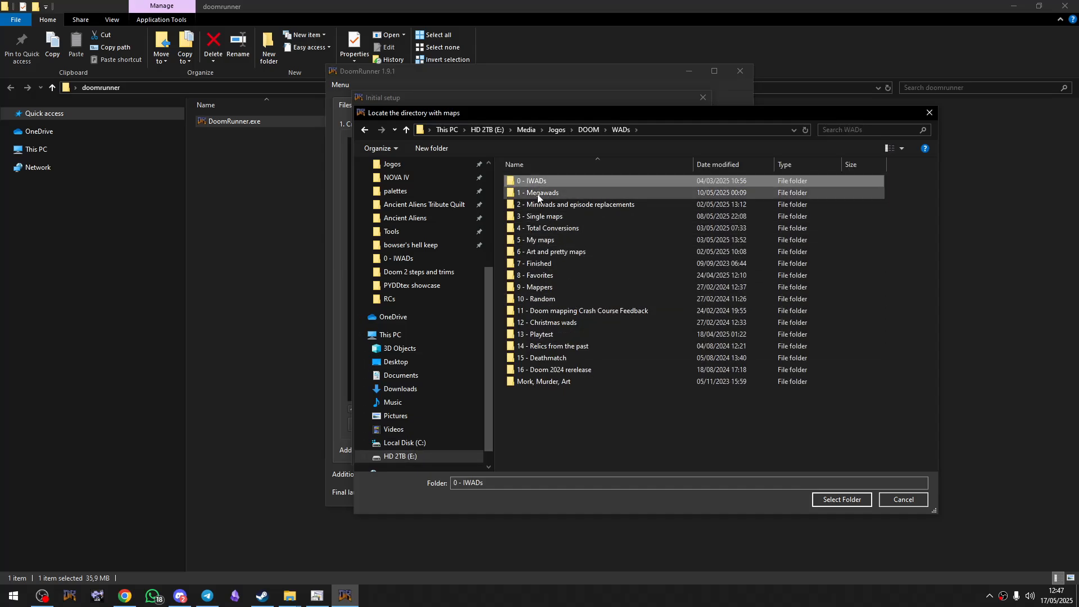
pyautogui.click(540, 213)
pyautogui.click(539, 205)
pyautogui.click(541, 228)
pyautogui.click(543, 240)
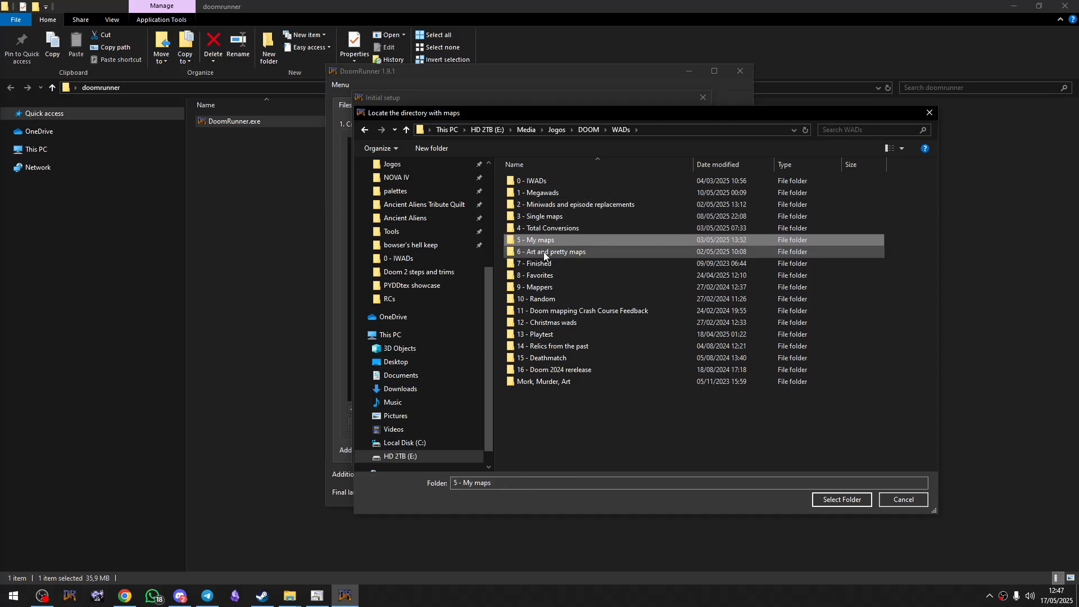
pyautogui.click(545, 252)
pyautogui.click(542, 275)
pyautogui.click(545, 298)
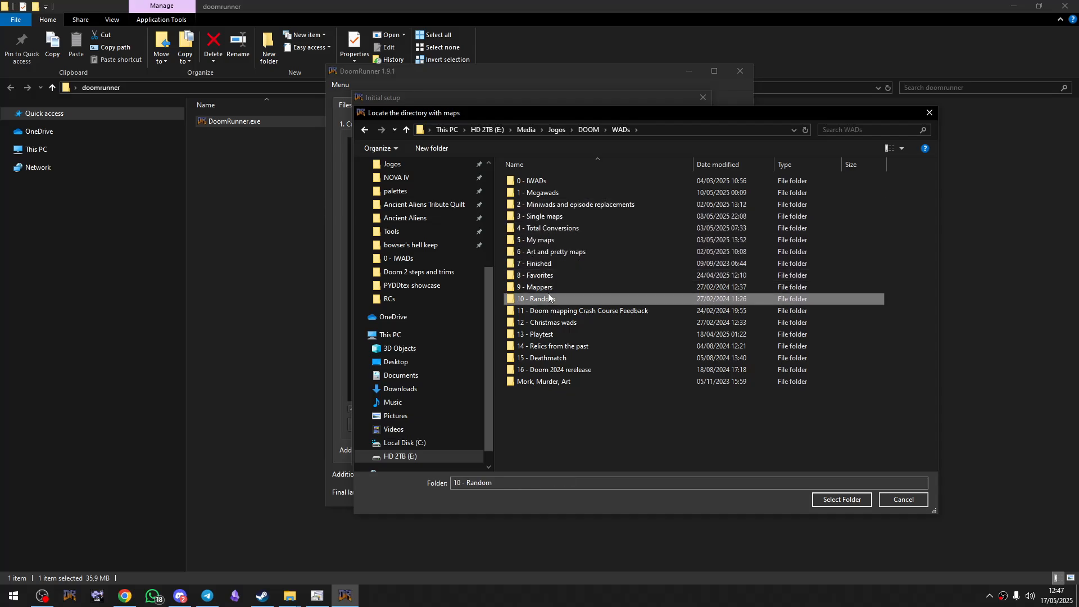
pyautogui.doubleClick(548, 296)
# Return to the WADs folder and set it as the directory with community map packs.
pyautogui.click(622, 130)
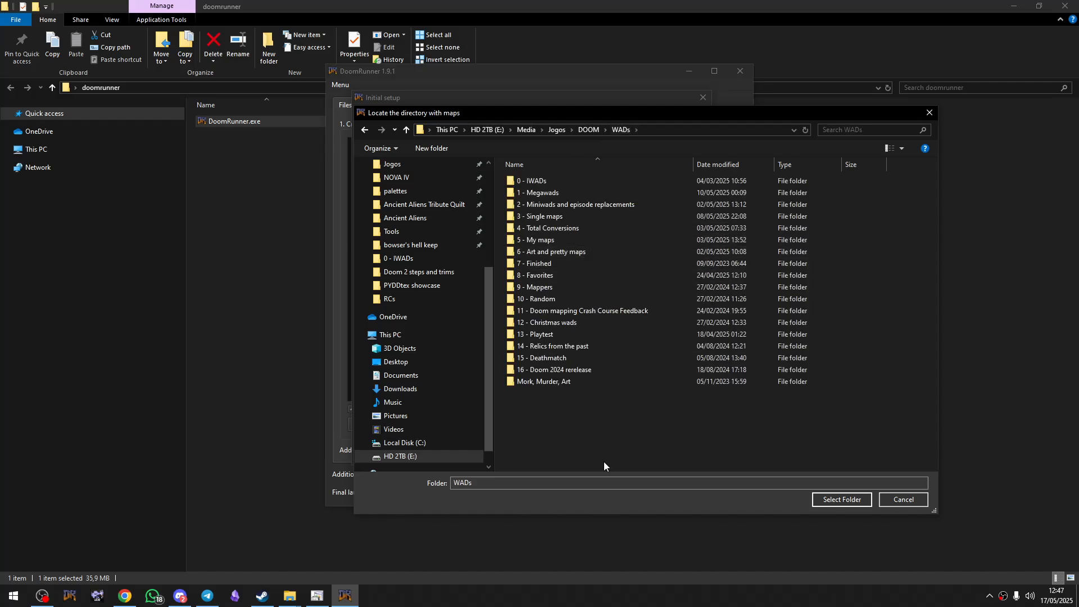
pyautogui.click(846, 498)
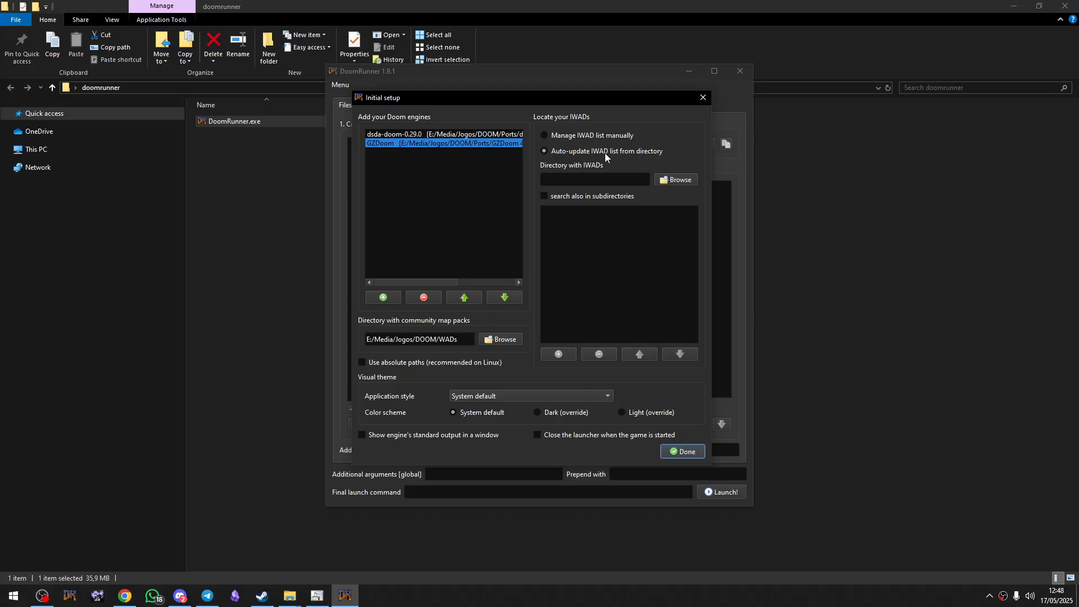
# Set the directory with IWADs to the 0 - IWADs folder inside WADs.
pyautogui.click(688, 180)
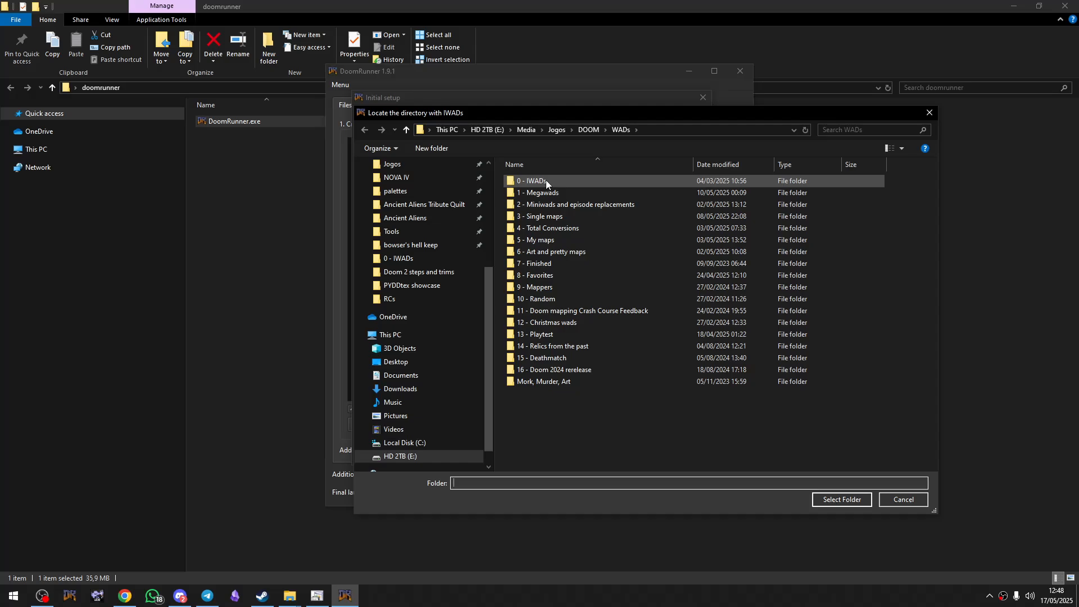
pyautogui.doubleClick(545, 180)
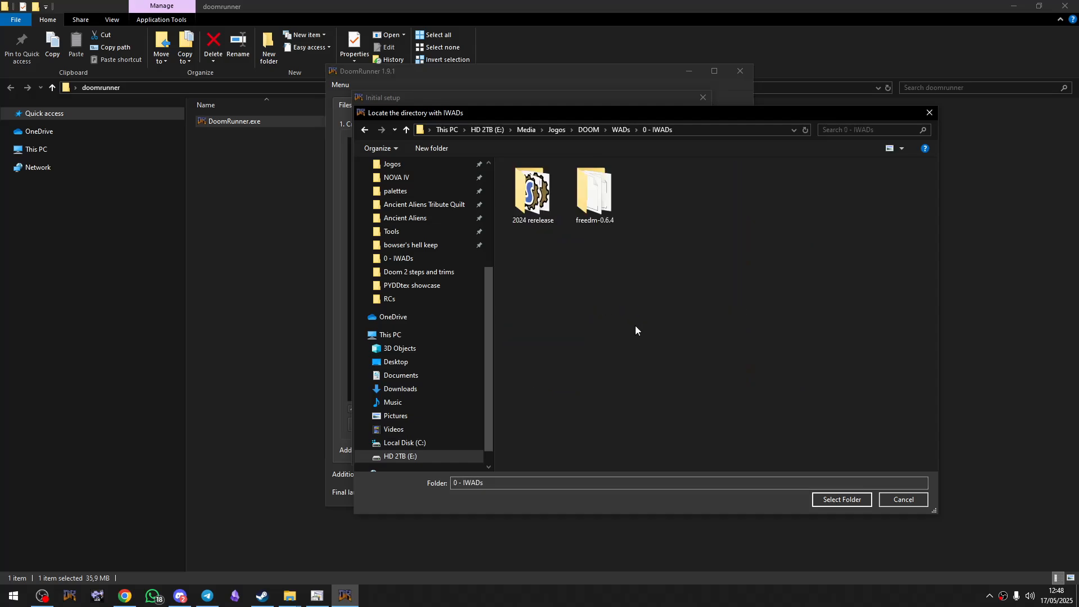
pyautogui.click(842, 500)
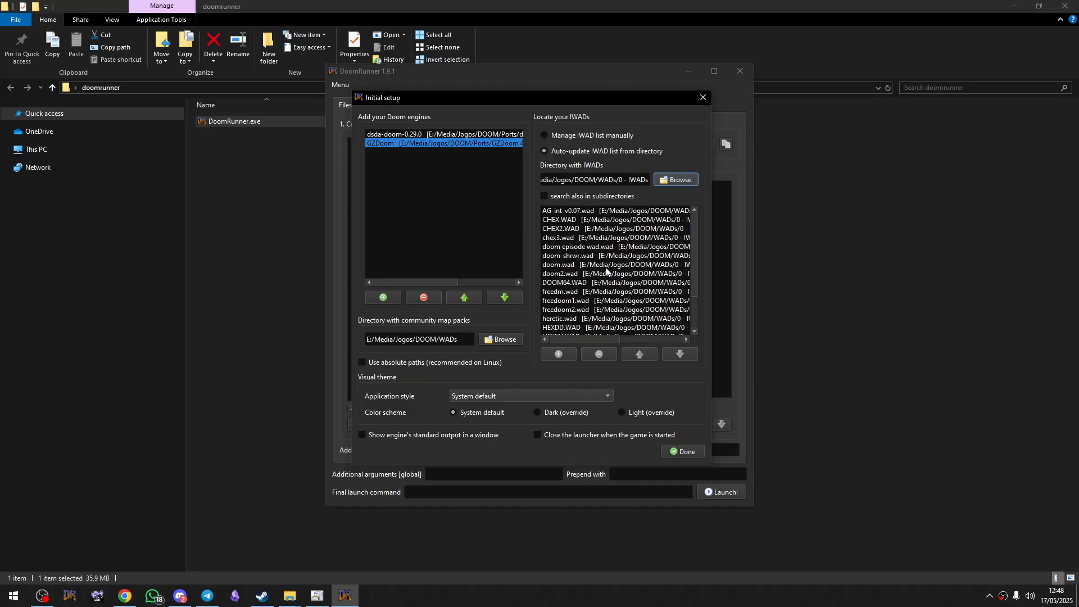
# Review the IWAD list, finish the initial setup and maximize the DoomRunner main window.
pyautogui.click(581, 214)
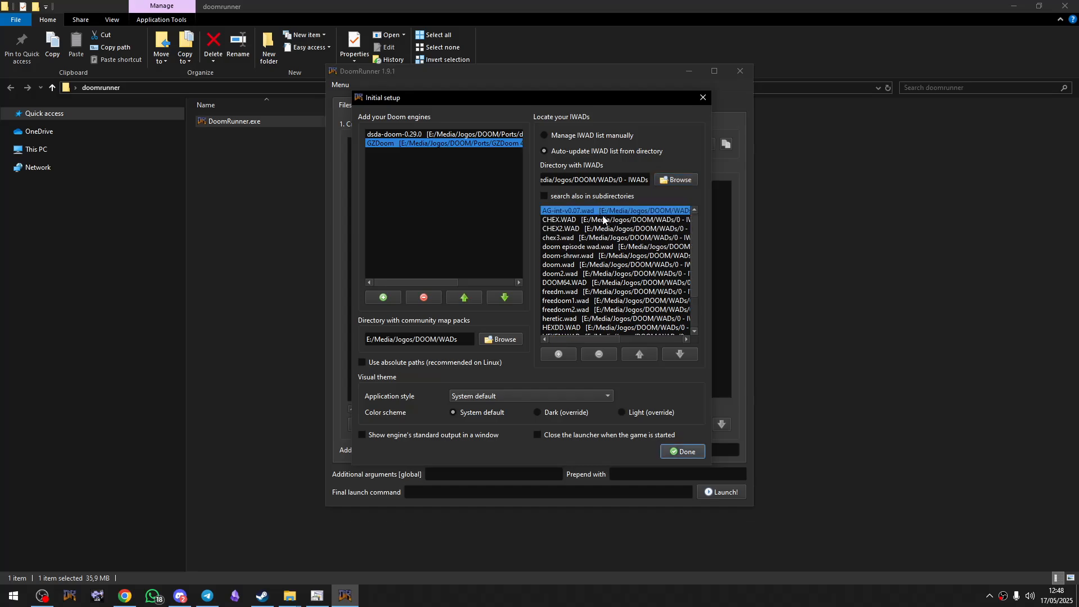
pyautogui.scroll(-2, 611, 256)
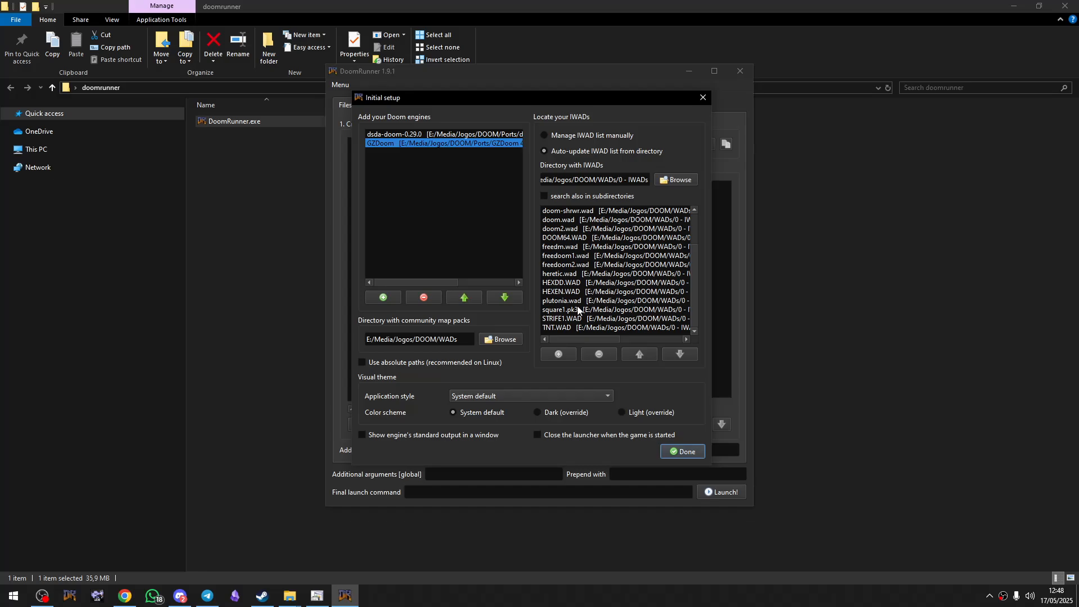
pyautogui.scroll(2, 571, 310)
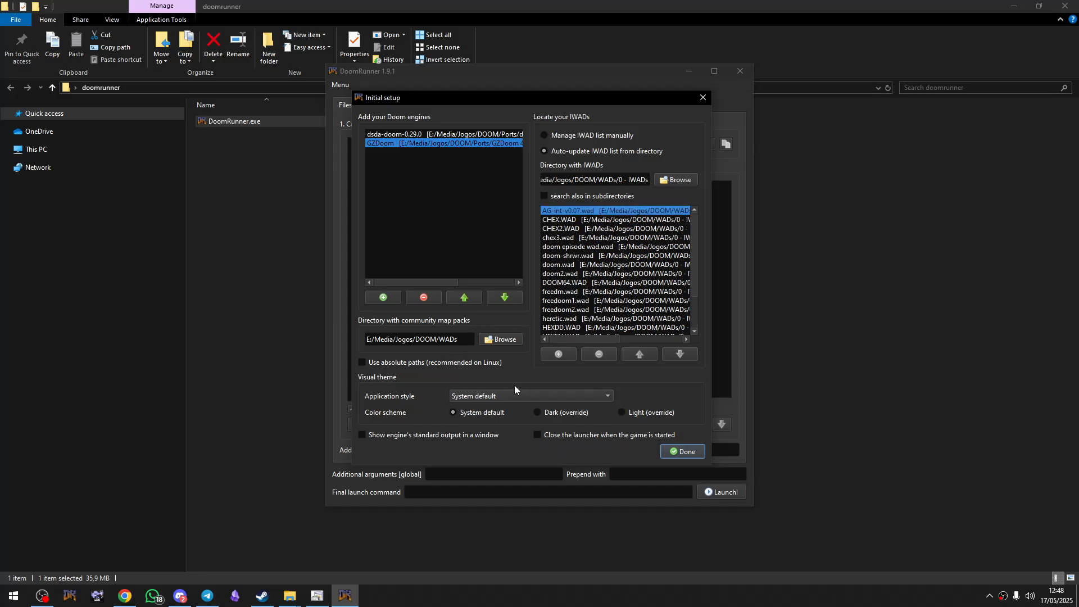
pyautogui.click(682, 452)
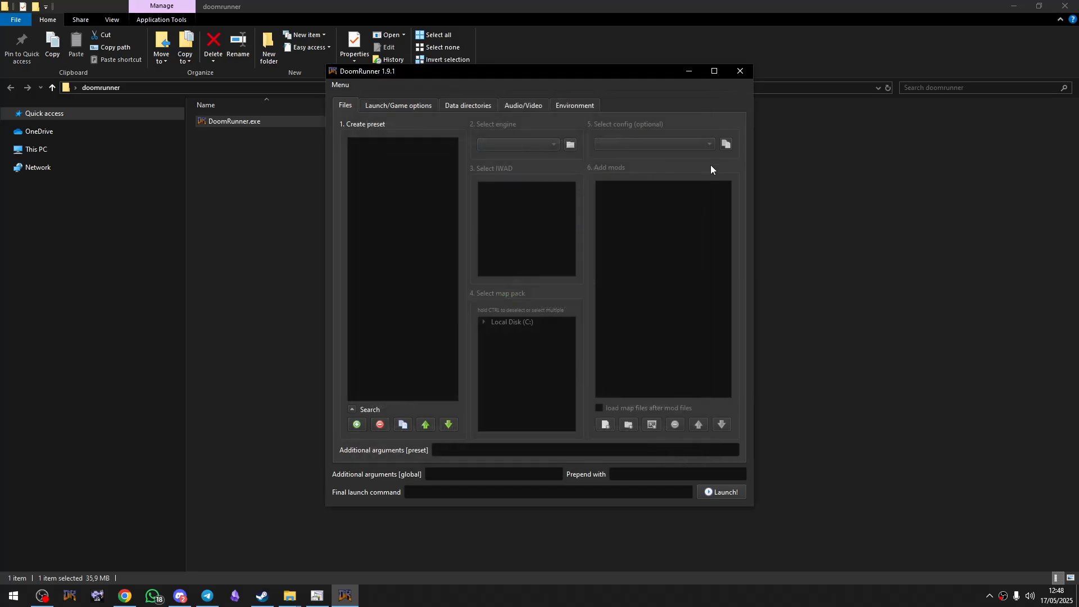
pyautogui.click(714, 72)
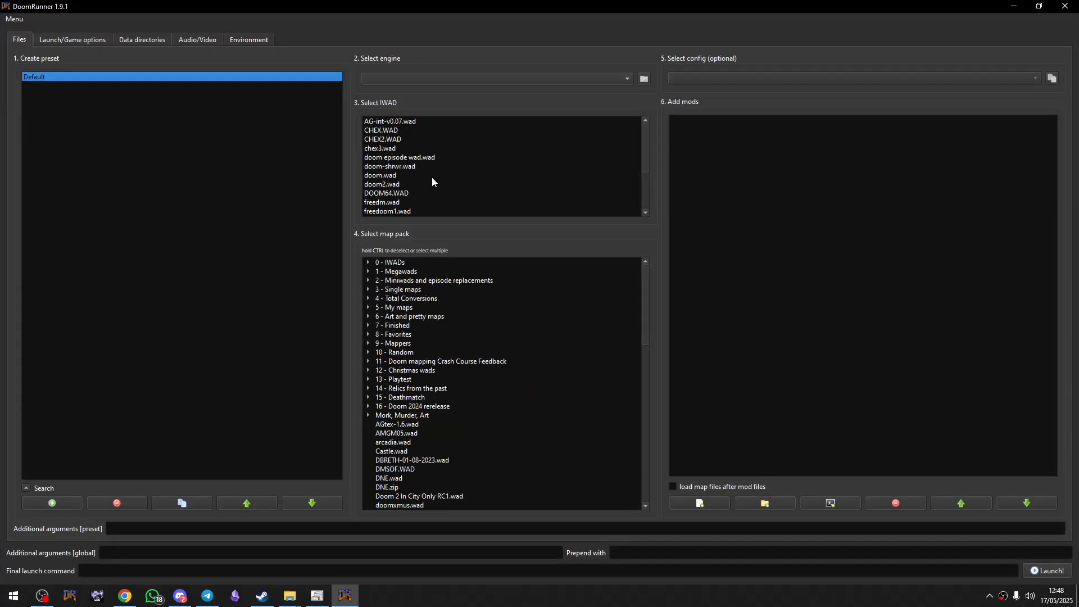
# Select dsda-doom-0.29.0 as the engine and doom2.wad as the IWAD for the Default preset.
pyautogui.scroll(-2, 432, 132)
pyautogui.scroll(2, 439, 163)
pyautogui.click(468, 77)
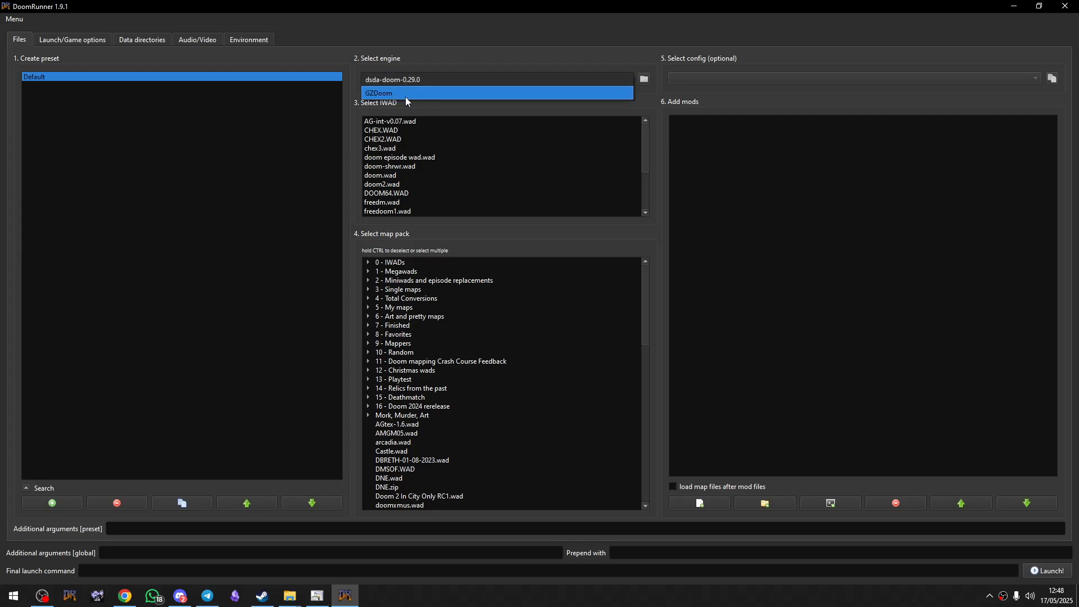
pyautogui.click(406, 80)
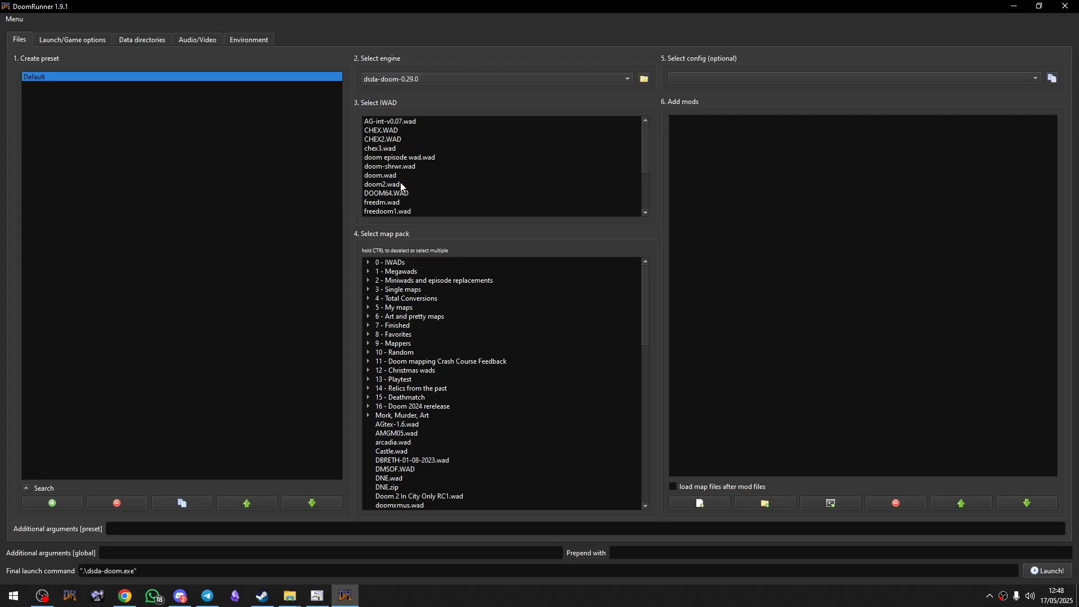
pyautogui.scroll(-1, 374, 186)
pyautogui.scroll(1, 375, 186)
pyautogui.click(386, 185)
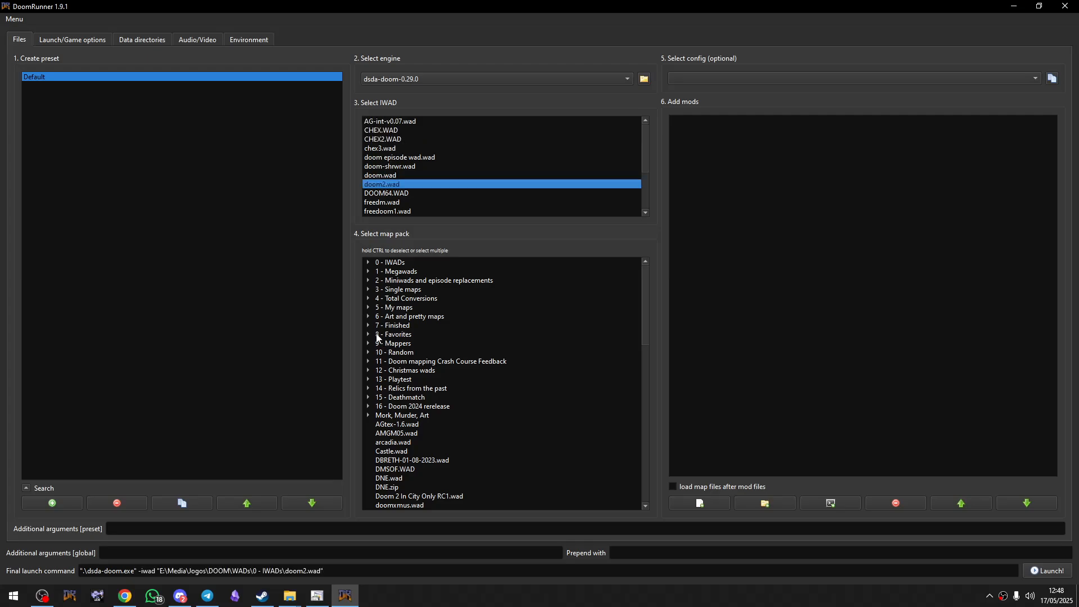
# Select Amalgoom_RC3.wad as the map pack from 5 - My maps > Community projects > AmalGoom > RCs.
pyautogui.click(370, 273)
pyautogui.click(369, 274)
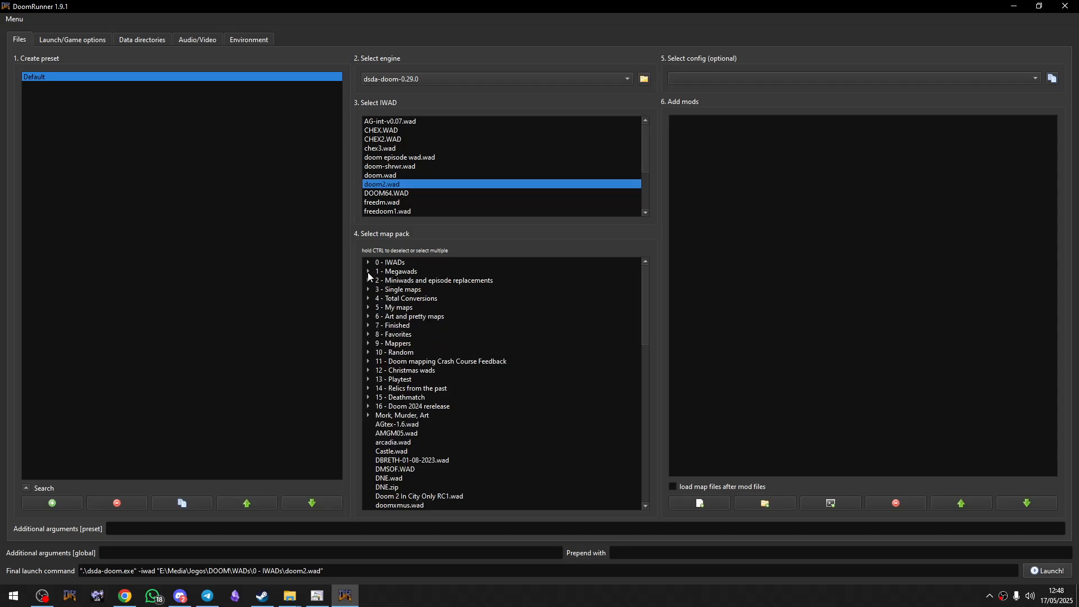
pyautogui.click(368, 309)
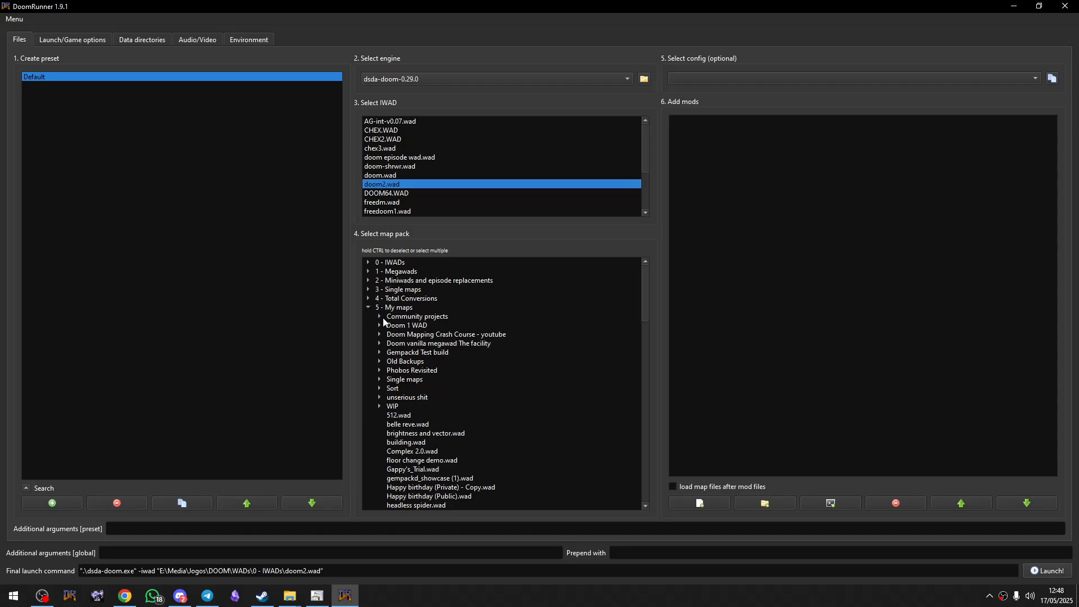
pyautogui.click(380, 317)
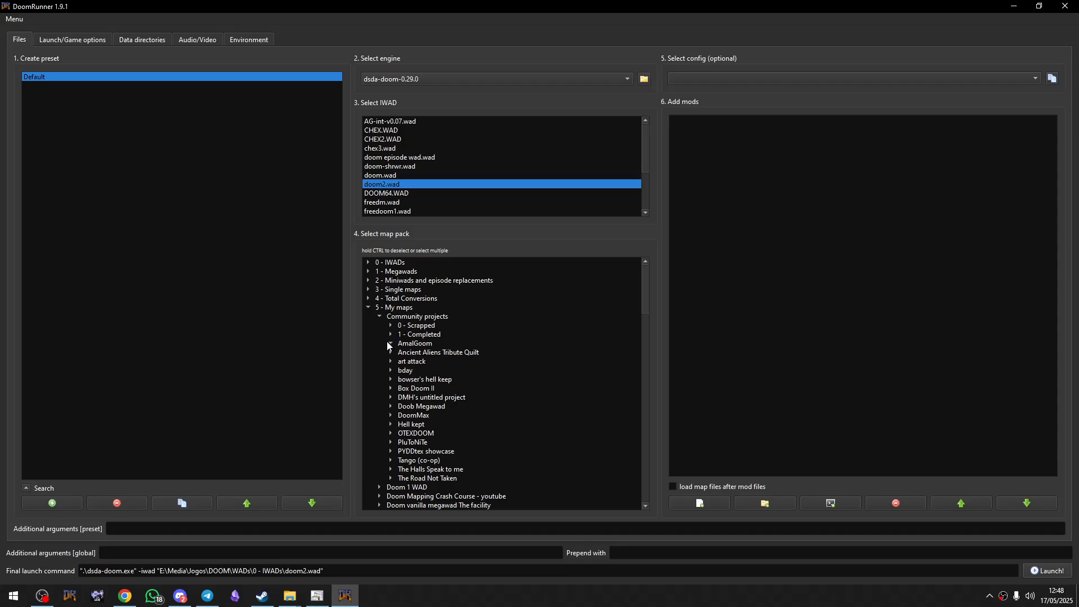
pyautogui.click(391, 343)
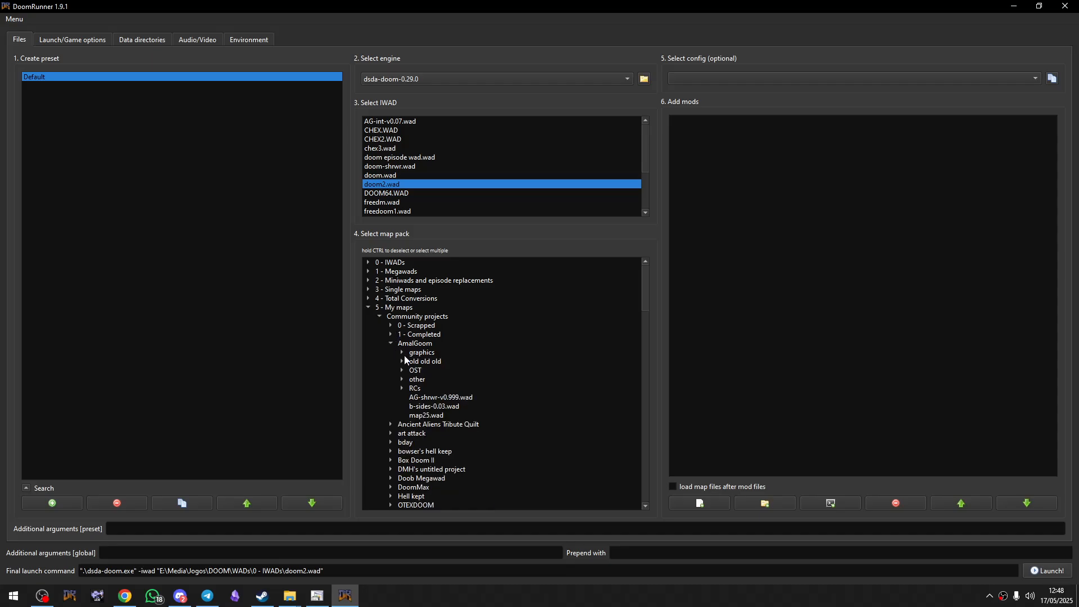
pyautogui.click(401, 388)
pyautogui.click(458, 425)
pyautogui.click(460, 416)
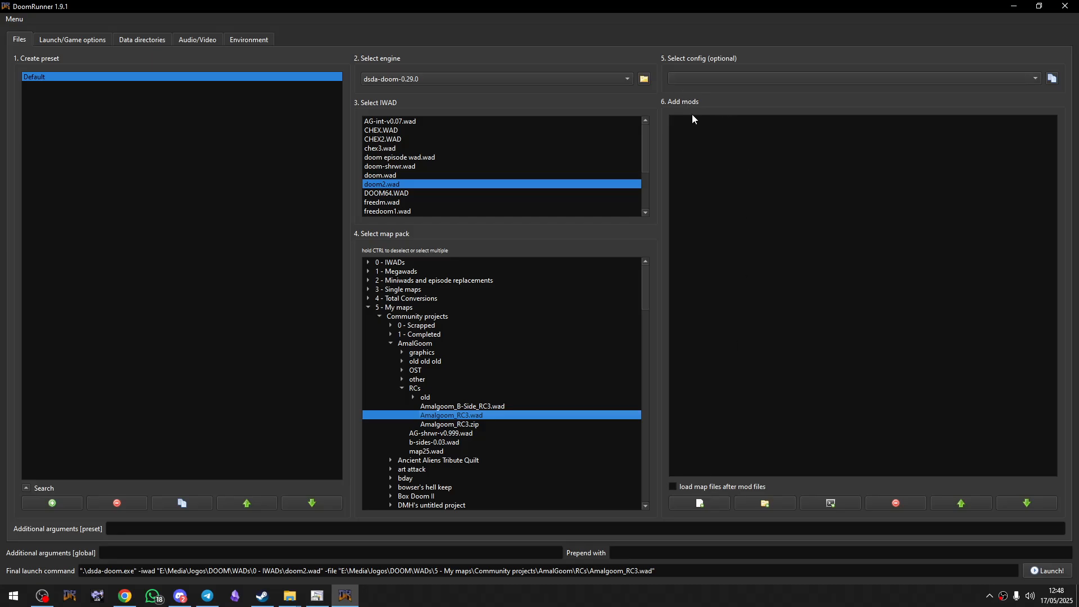
# Add D4V.wad from the DOOM folder's Mods > Doom 4 Vanilla > D4V_v3.2.1 to the mod list.
pyautogui.click(705, 501)
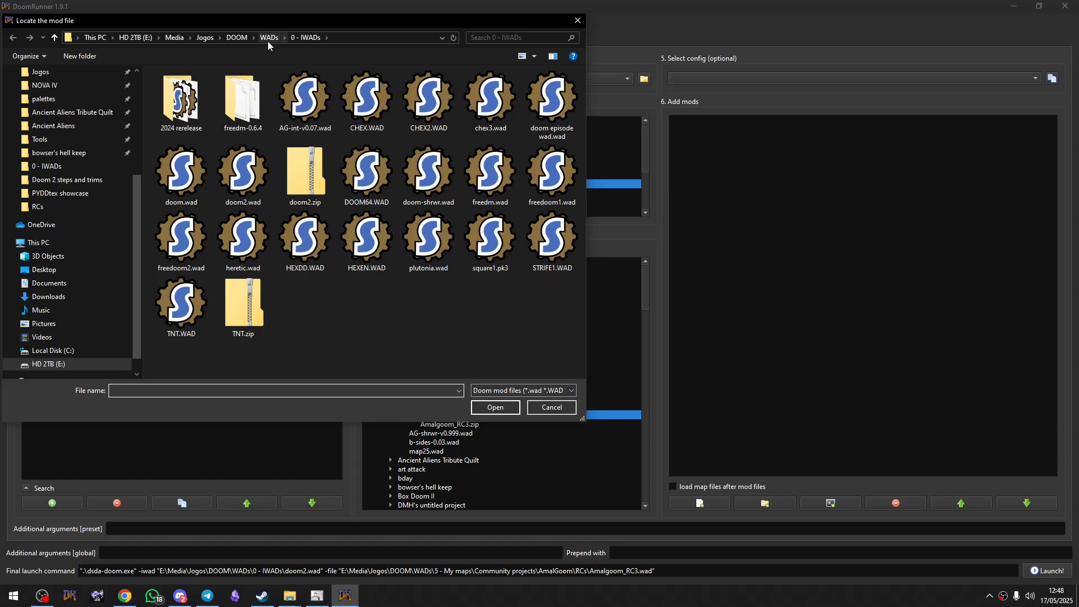
pyautogui.click(237, 38)
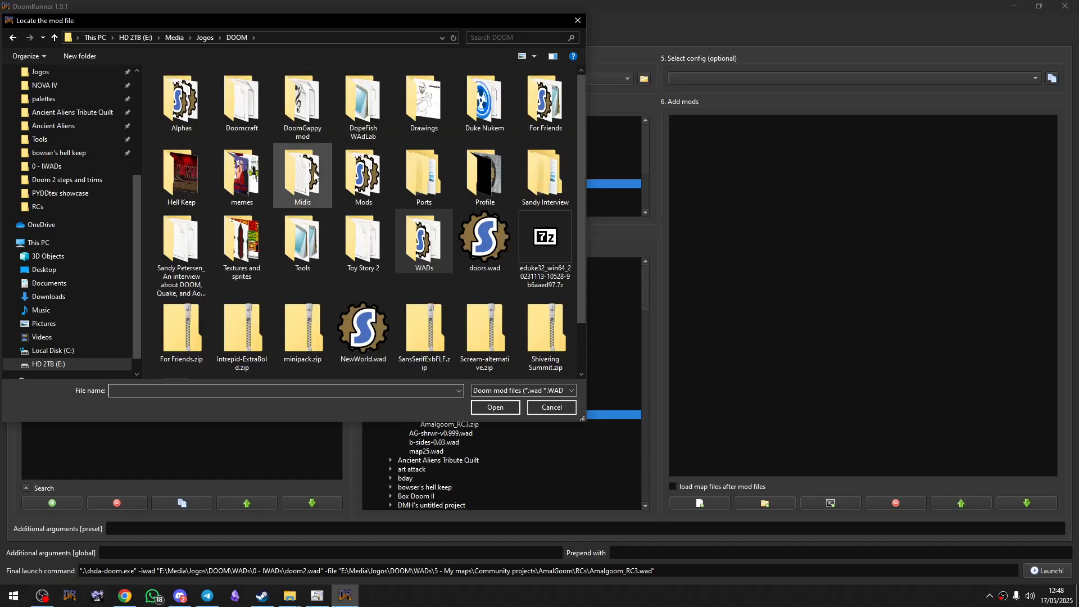
pyautogui.doubleClick(364, 176)
pyautogui.doubleClick(184, 206)
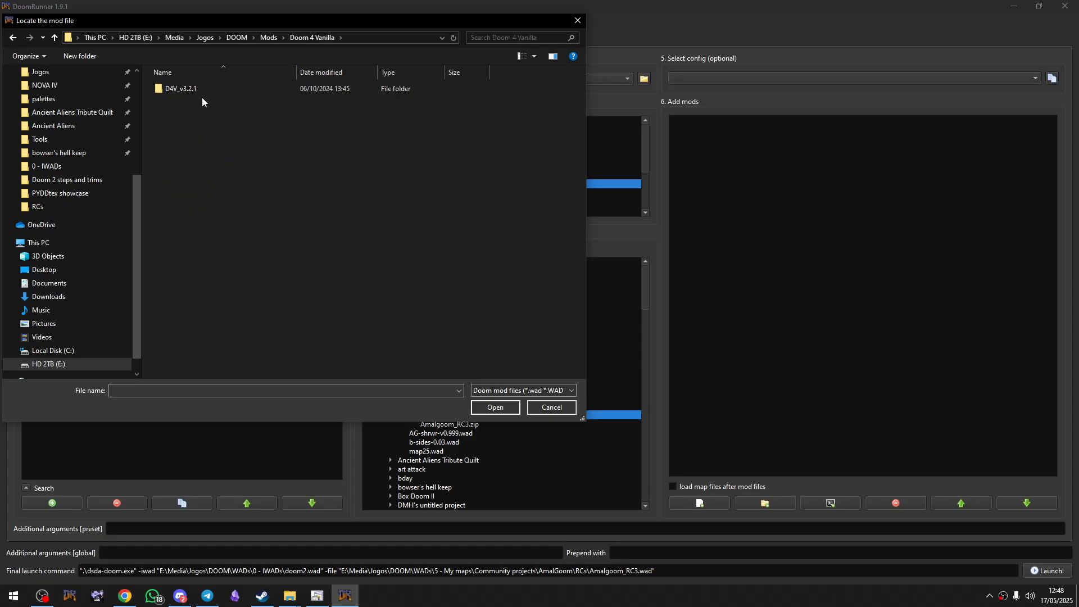
pyautogui.doubleClick(193, 90)
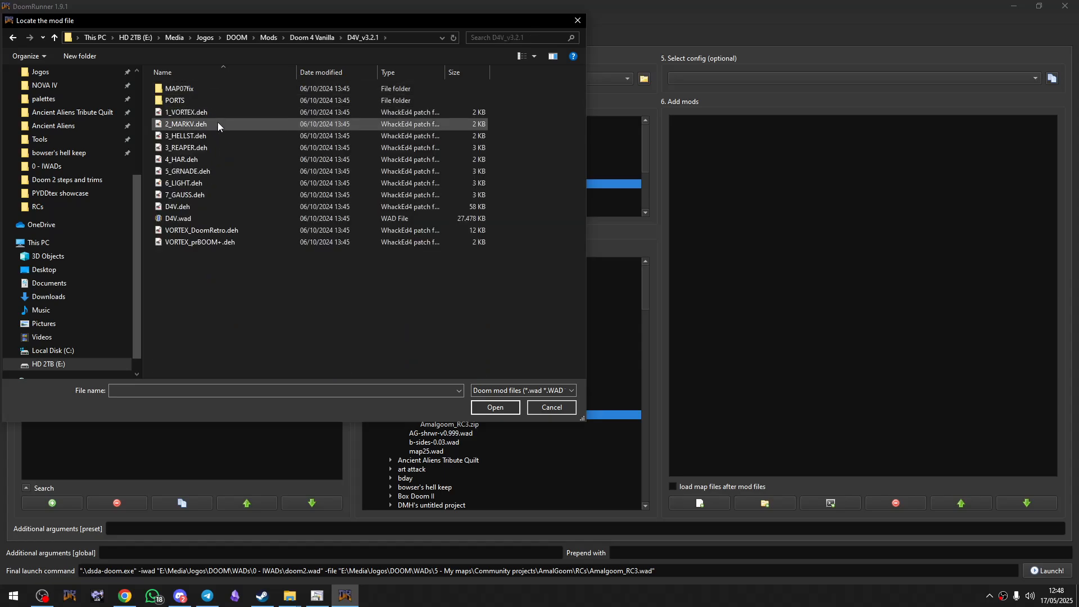
pyautogui.doubleClick(193, 220)
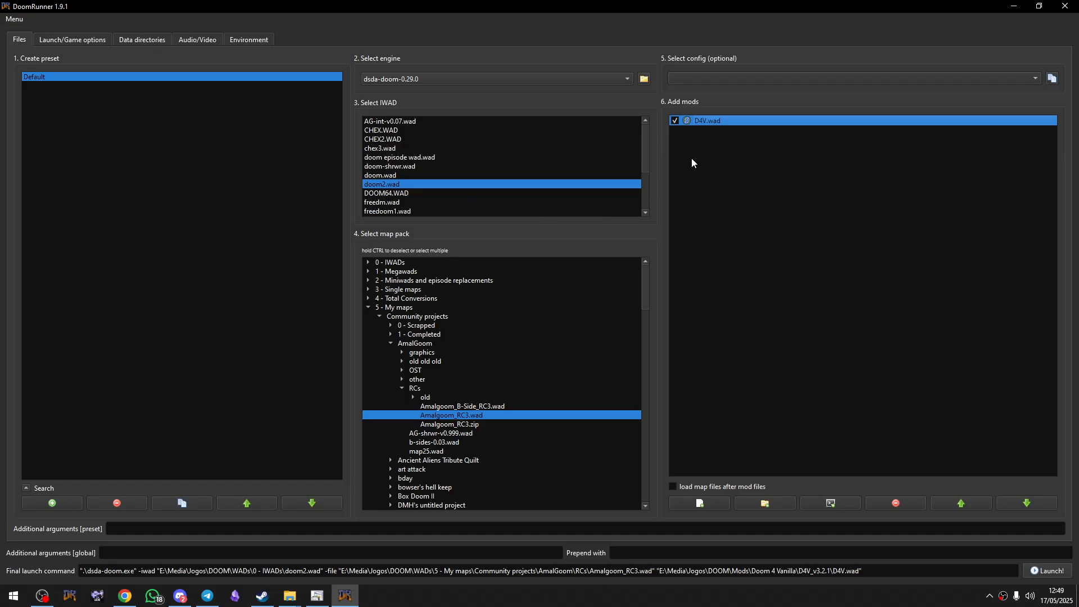
# Add BloodFixer.wad from the 4 - Fixes folder inside Mods to the mod list.
pyautogui.click(699, 503)
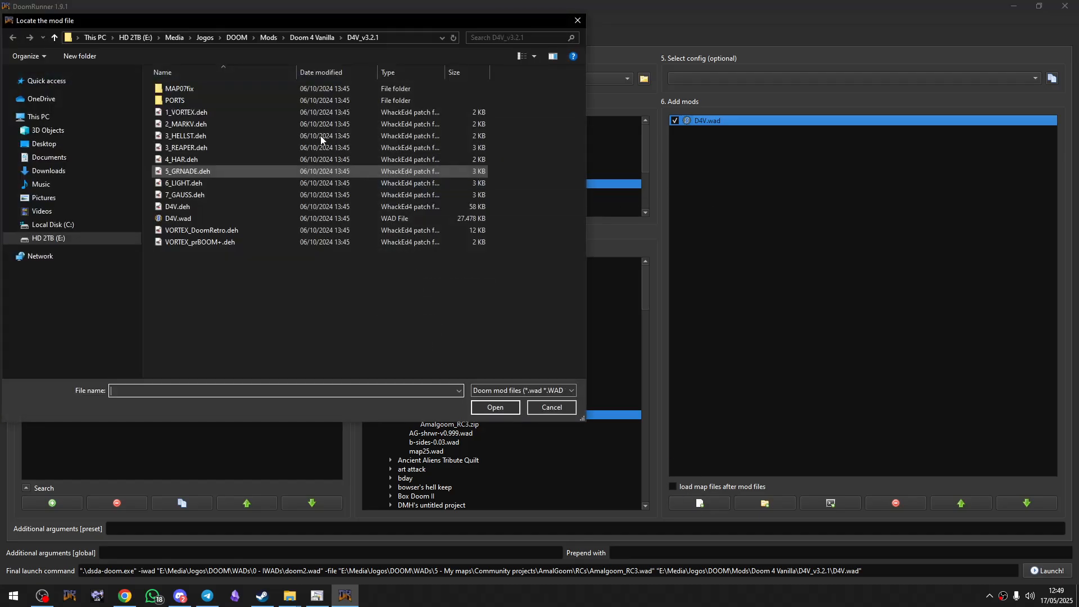
pyautogui.click(304, 39)
pyautogui.click(268, 38)
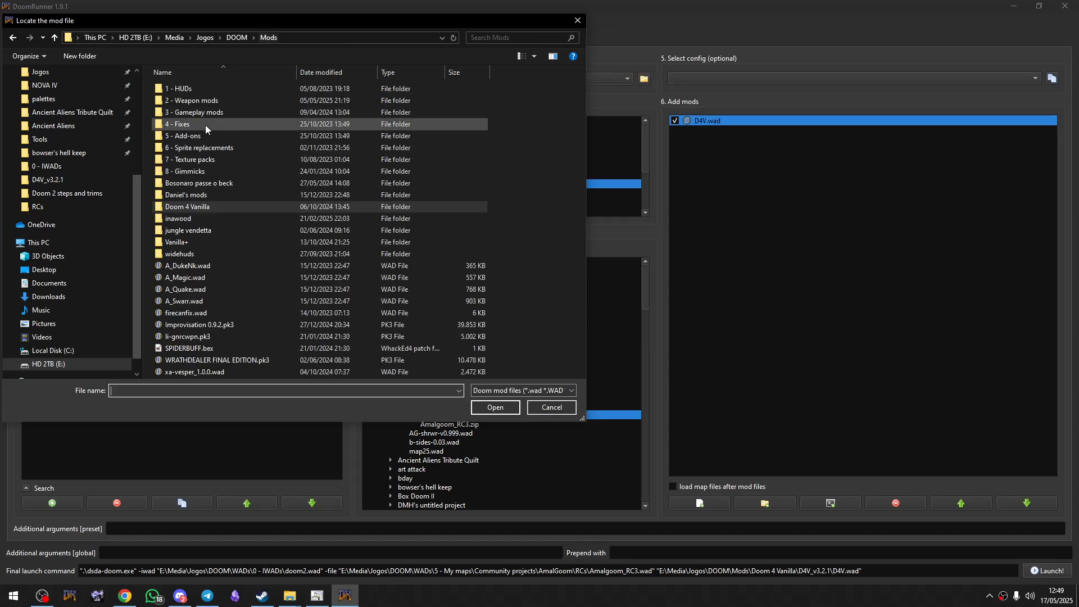
pyautogui.doubleClick(188, 127)
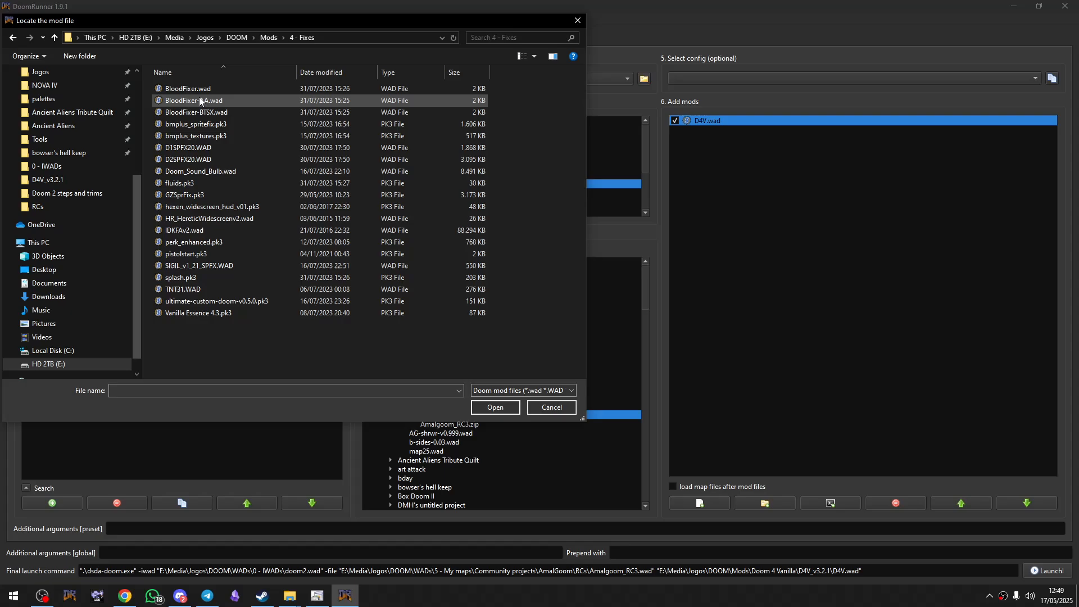
pyautogui.doubleClick(191, 88)
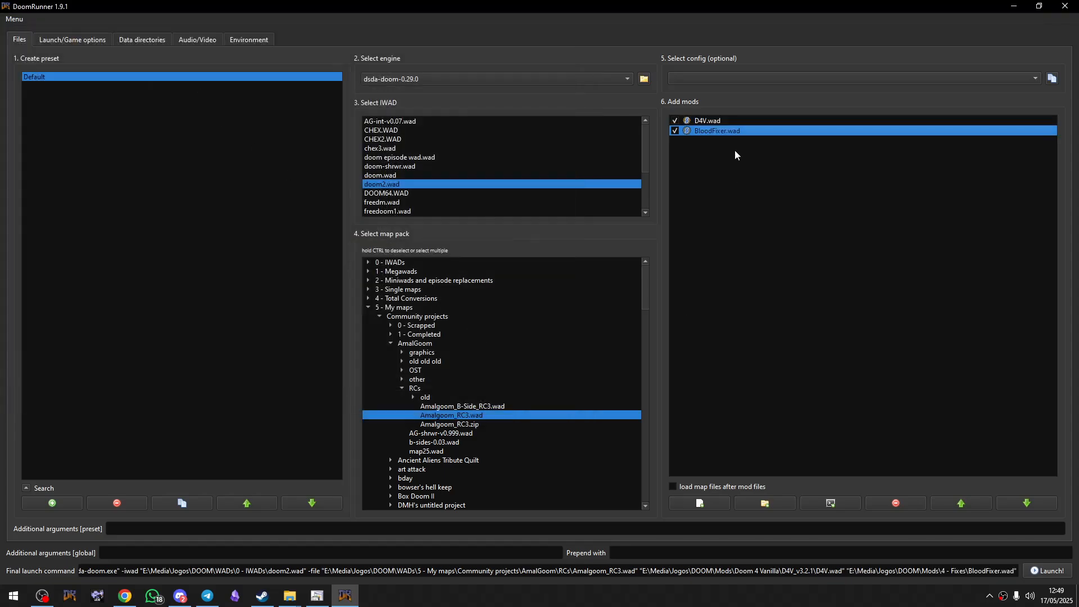
# Insert a separator named Weapons above D4V.wad in the mod list.
pyautogui.click(709, 123)
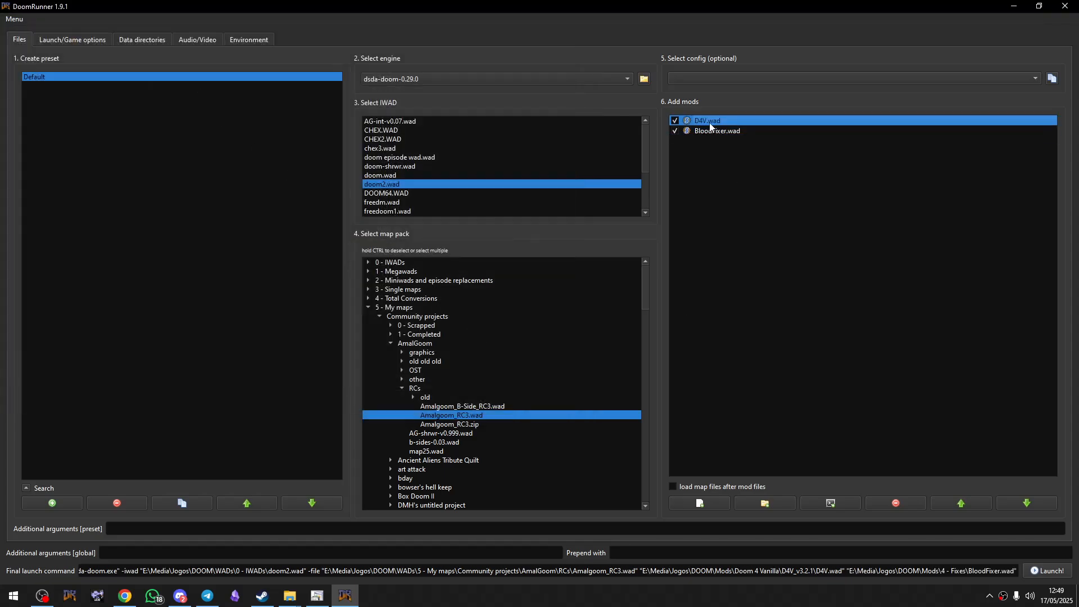
pyautogui.rightClick(711, 126)
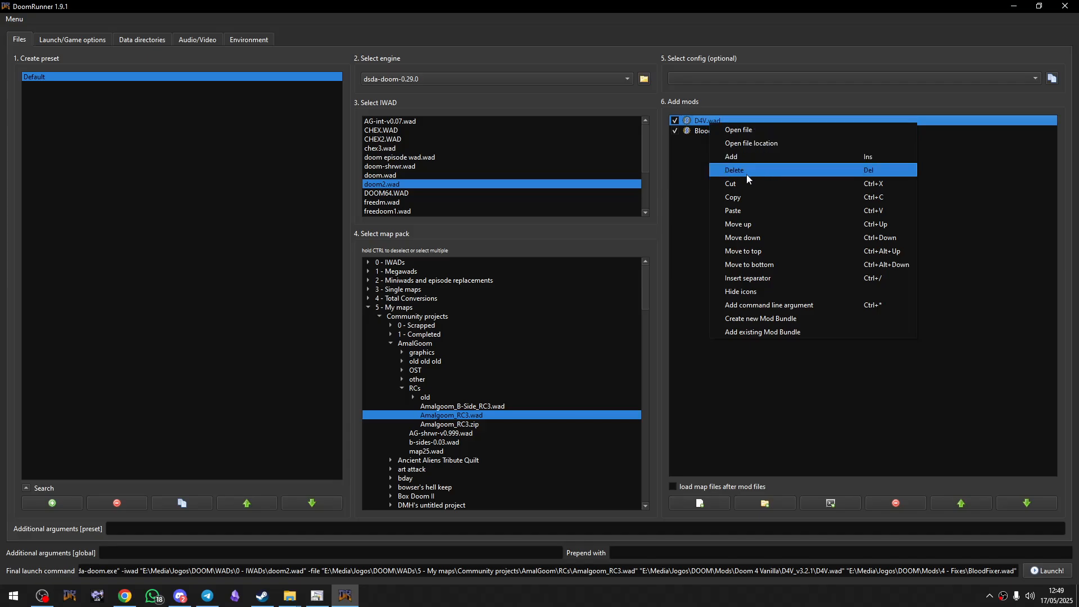
pyautogui.click(753, 279)
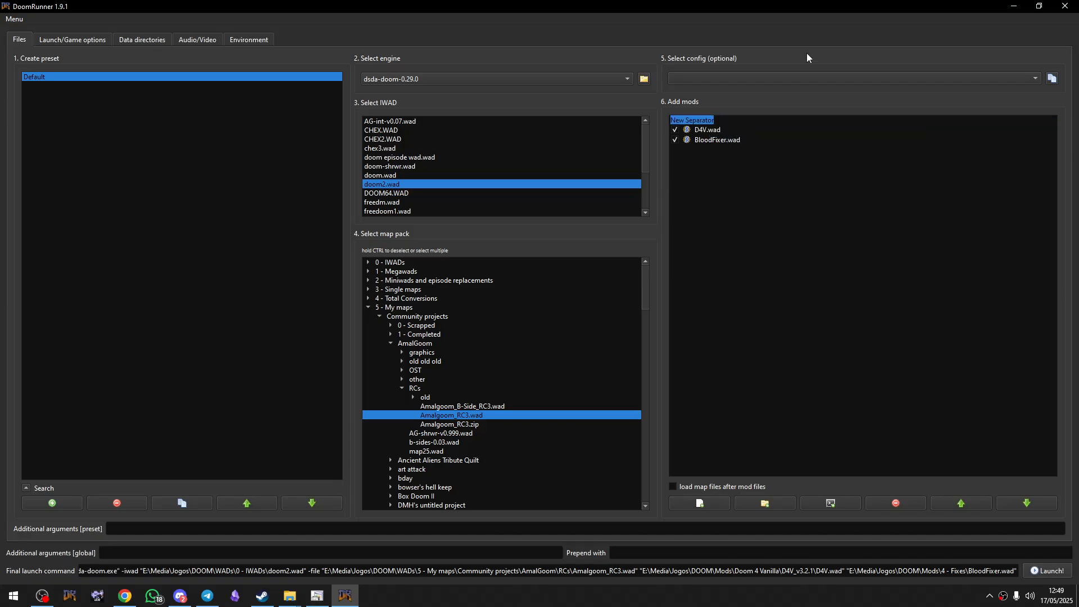
pyautogui.write('Weapons')
pyautogui.press('Return')
# Insert a second separator named fixes and move it between D4V.wad and BloodFixer.wad.
pyautogui.rightClick(748, 128)
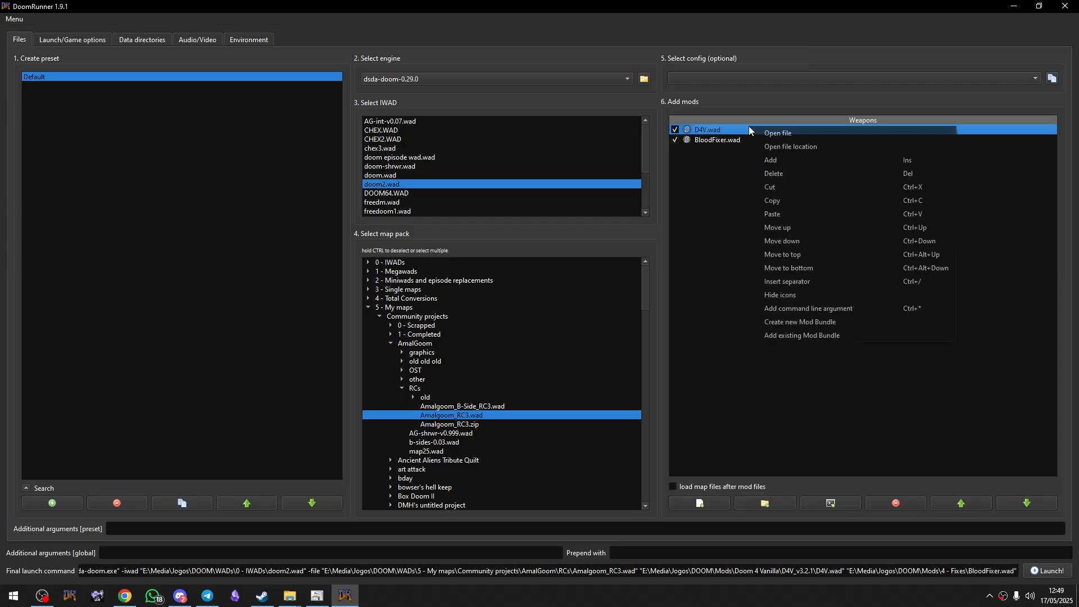
pyautogui.click(793, 280)
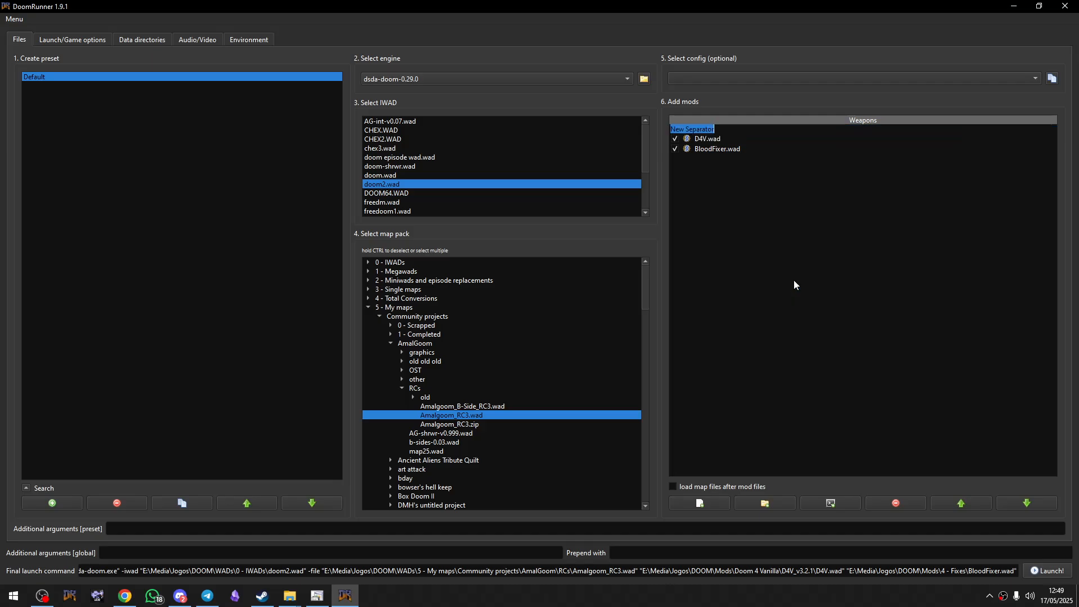
pyautogui.write('fixes')
pyautogui.press('Return')
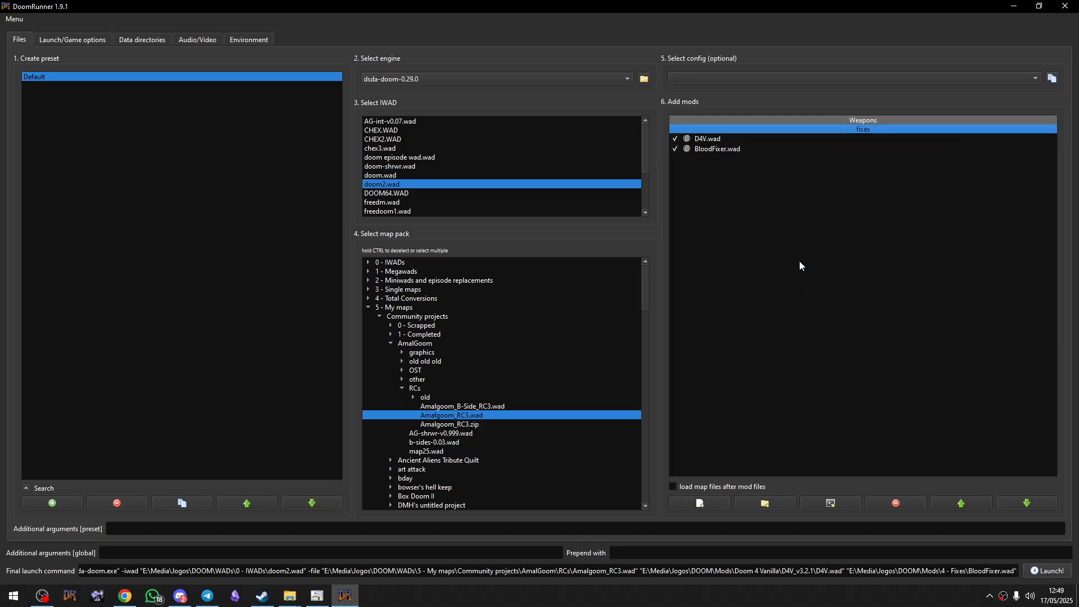
pyautogui.moveTo(843, 130); pyautogui.dragTo(856, 144)
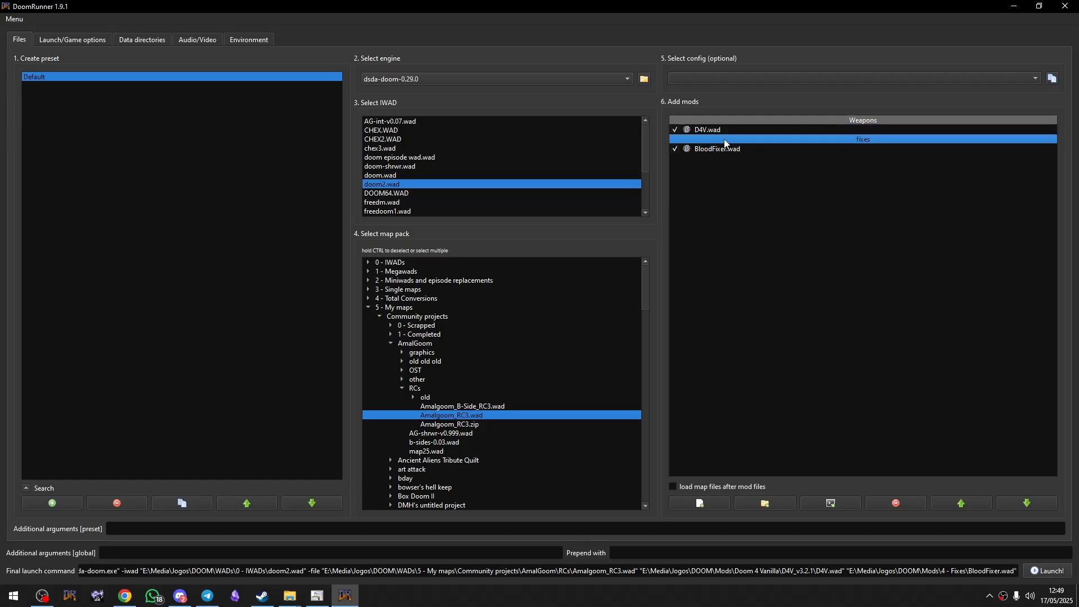
# Rename the lowercase fixes separator to Fixes with a capital letter.
pyautogui.click(786, 148)
pyautogui.doubleClick(862, 141)
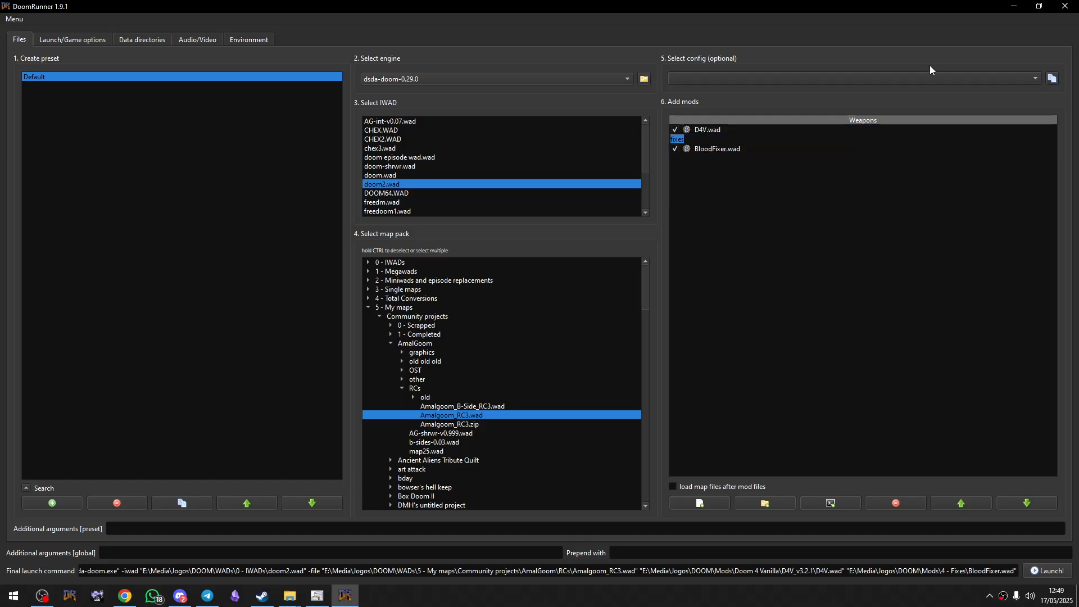
pyautogui.write('Fixes')
pyautogui.press('Return')
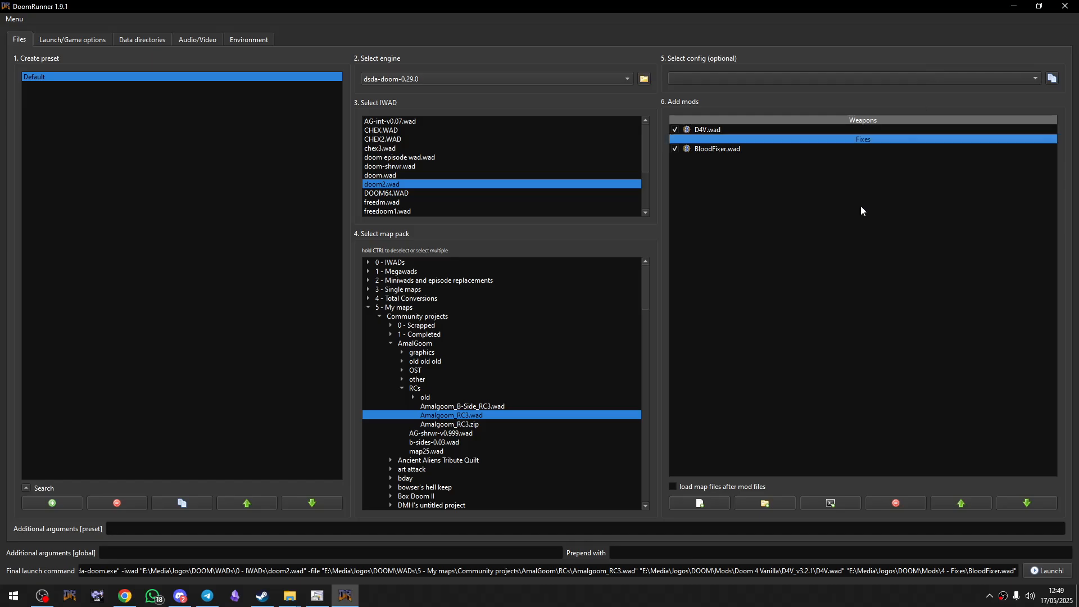
pyautogui.click(862, 211)
# Add fury_x.wad and xa-vesper.wad together from the 2 - Weapon mods folder to the mod list.
pyautogui.rightClick(747, 254)
pyautogui.click(775, 286)
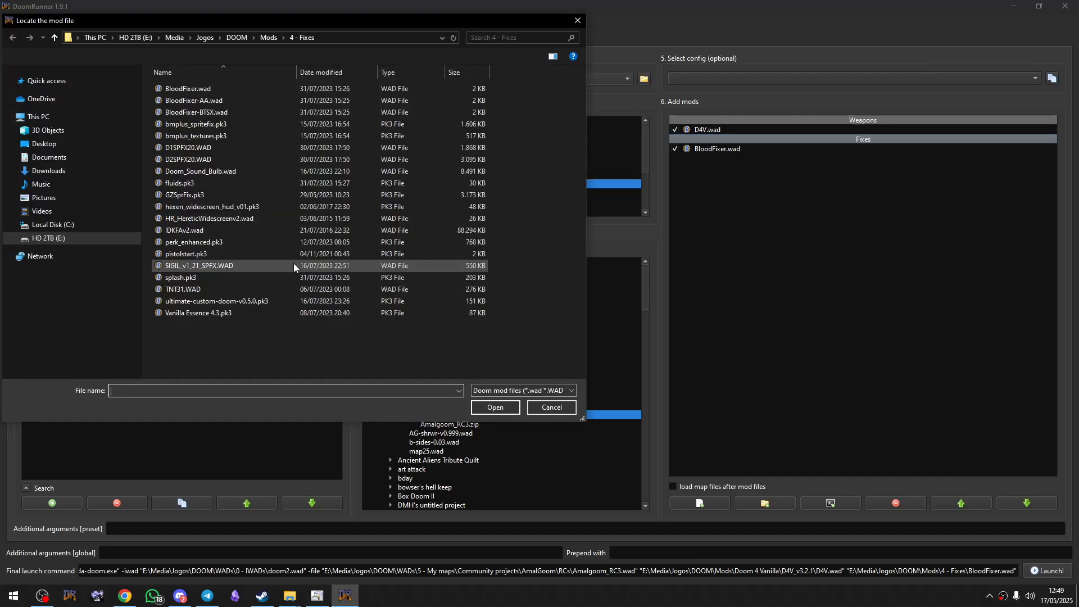
pyautogui.click(268, 37)
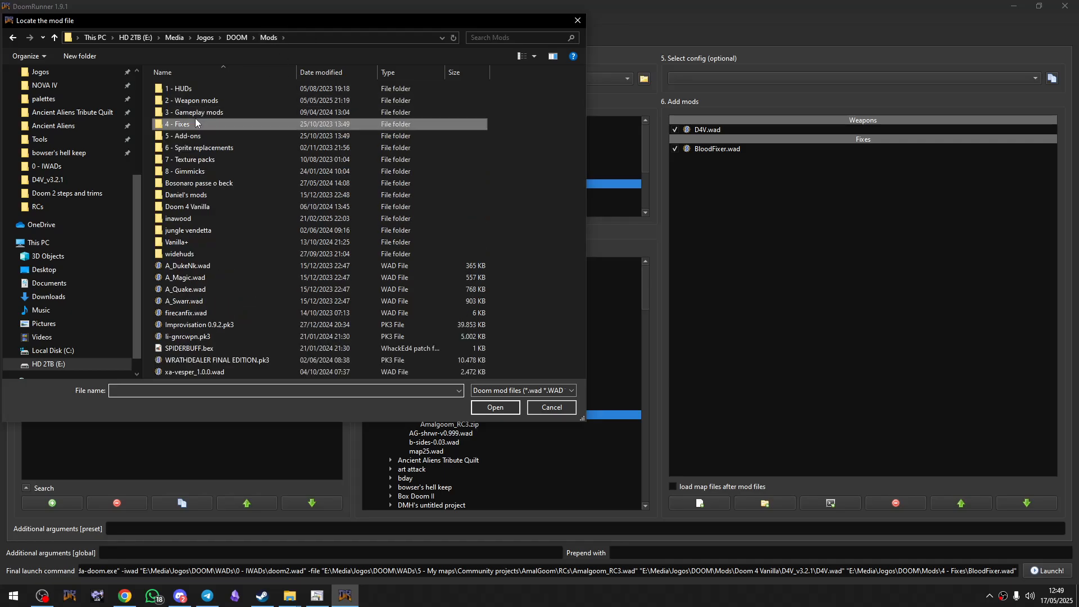
pyautogui.doubleClick(194, 101)
pyautogui.click(198, 90)
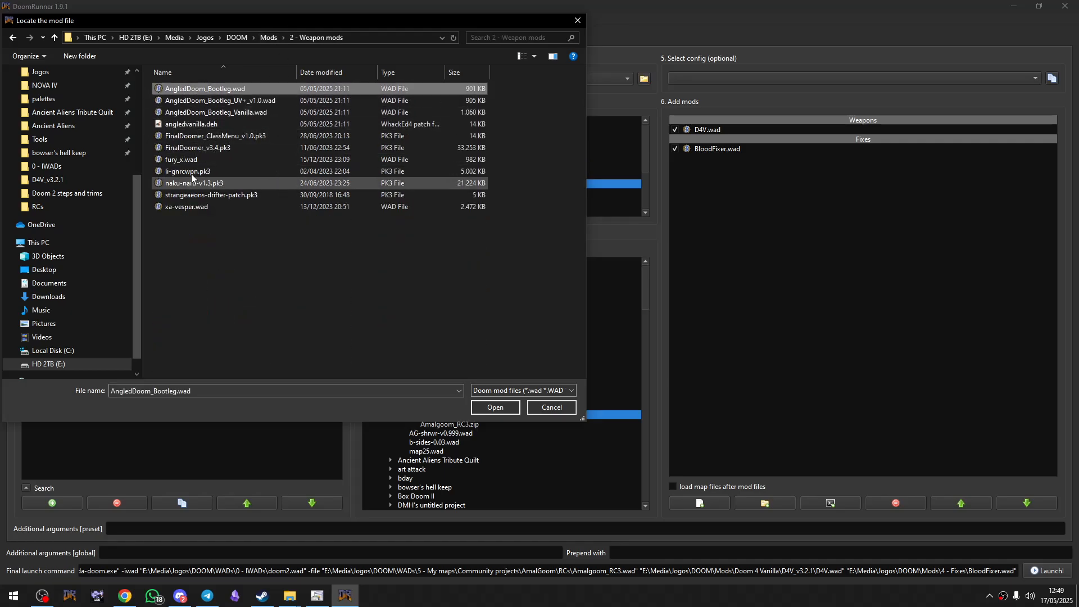
pyautogui.click(190, 147)
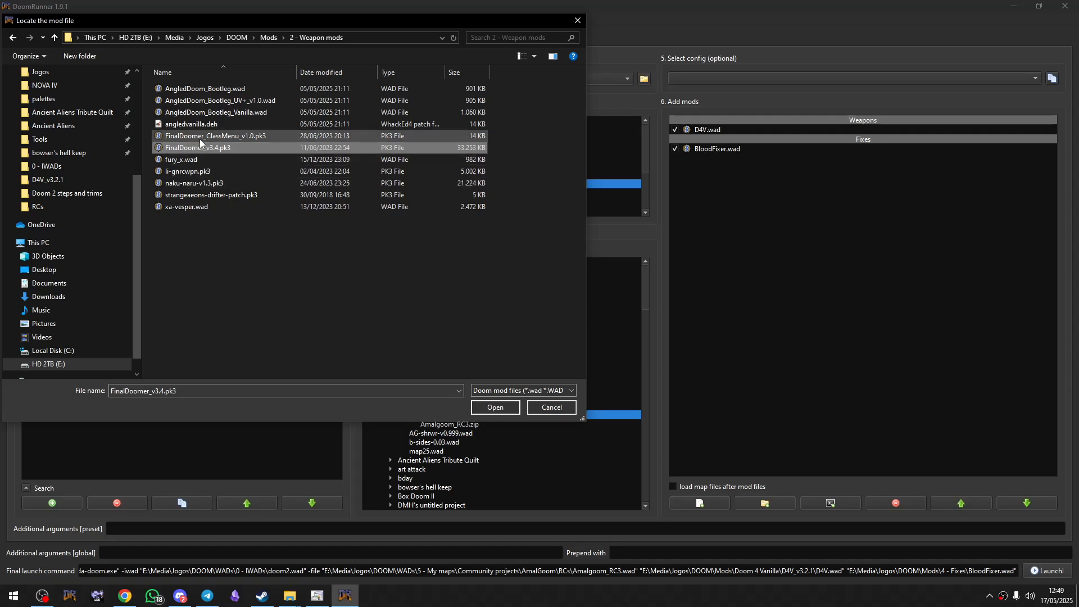
pyautogui.keyDown('ctrl'); pyautogui.click(208, 184); pyautogui.keyUp('ctrl')
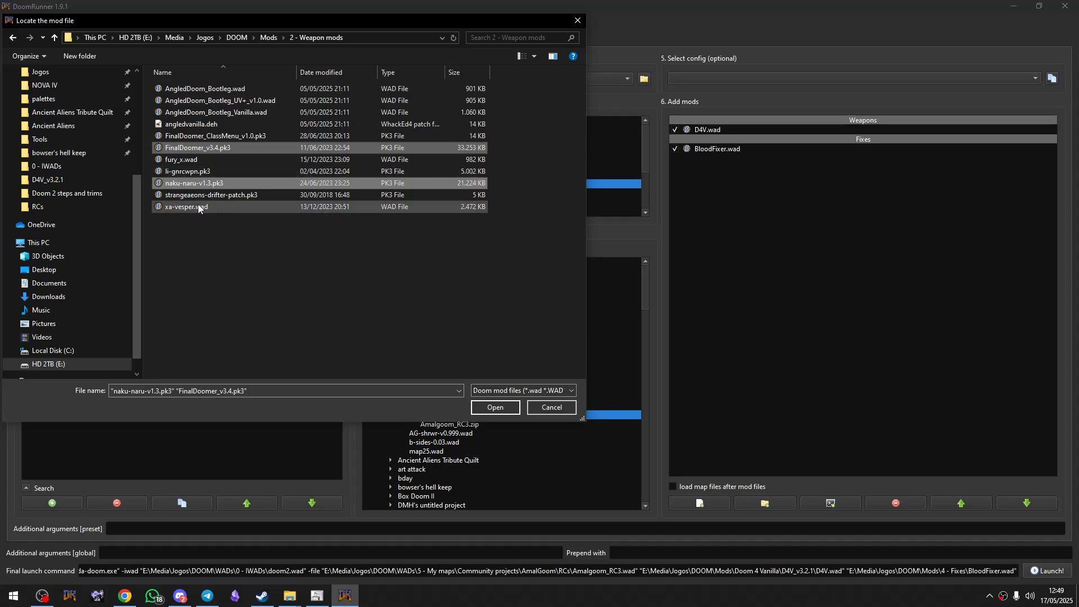
pyautogui.keyDown('ctrl'); pyautogui.click(198, 205); pyautogui.keyUp('ctrl')
pyautogui.keyDown('ctrl'); pyautogui.click(199, 185); pyautogui.keyUp('ctrl')
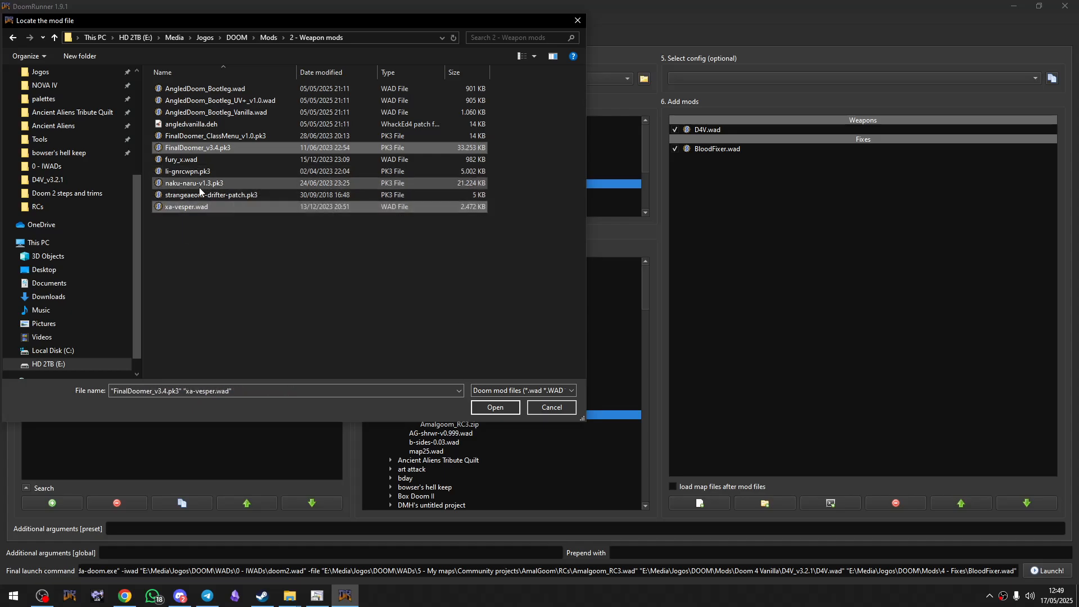
pyautogui.keyDown('ctrl'); pyautogui.click(219, 149); pyautogui.keyUp('ctrl')
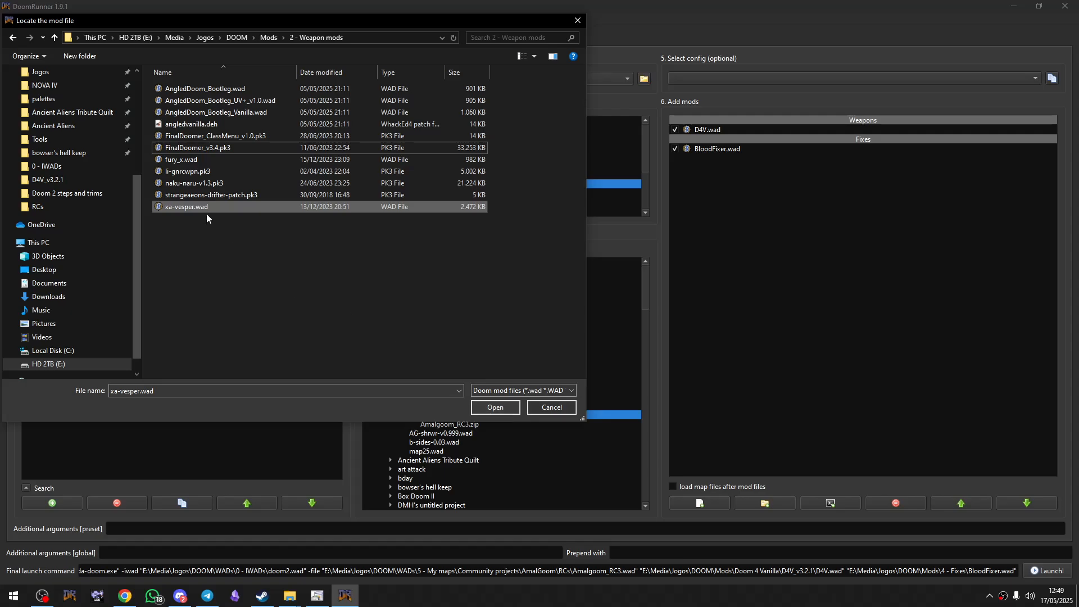
pyautogui.keyDown('ctrl'); pyautogui.click(188, 160); pyautogui.keyUp('ctrl')
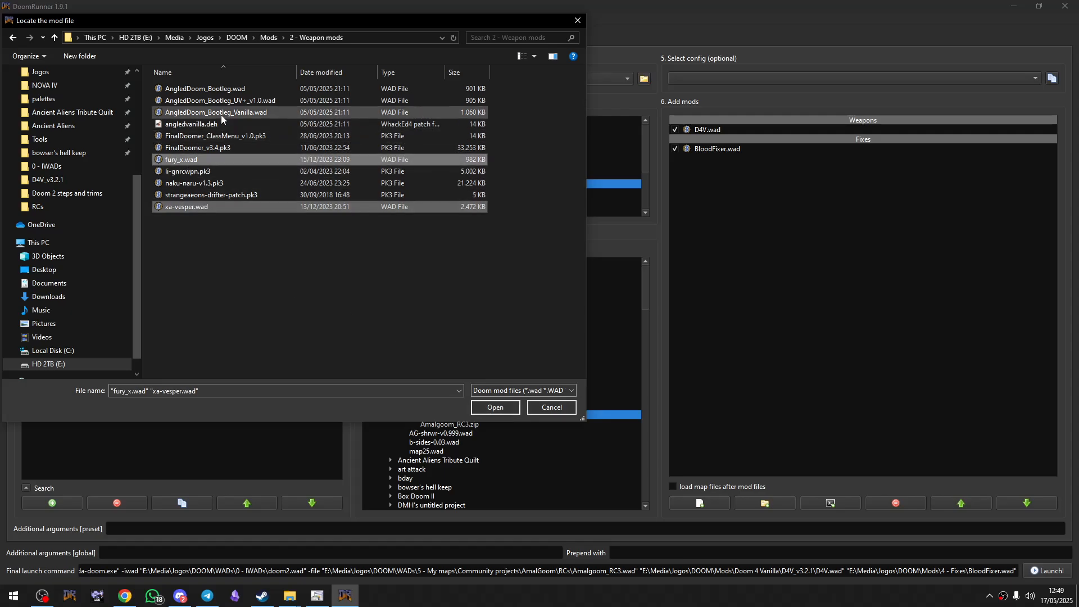
pyautogui.click(505, 409)
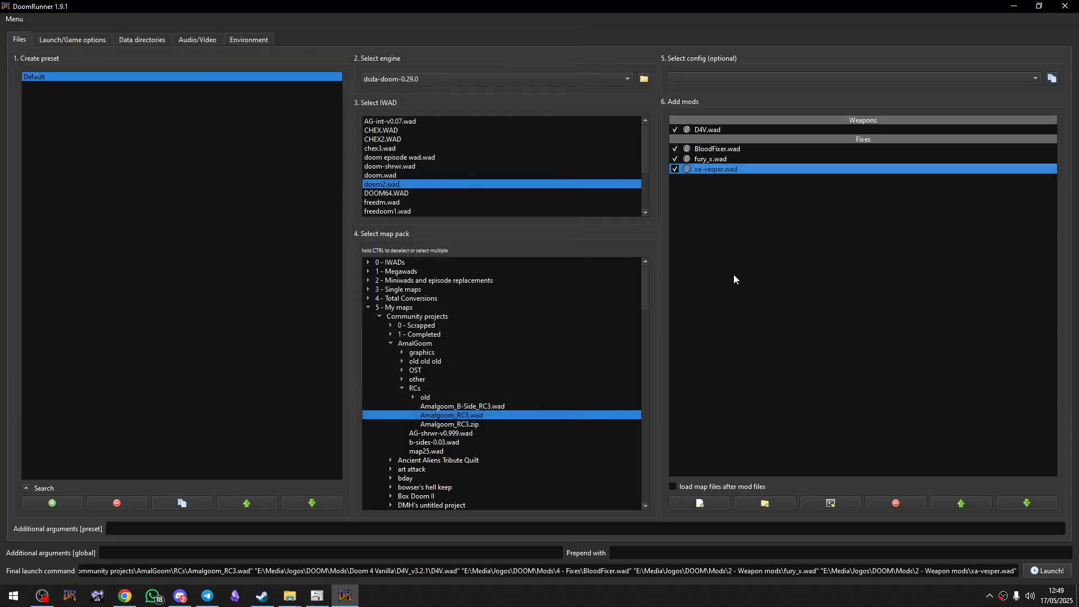
# Move fury_x.wad and xa-vesper.wad into the Weapons group below D4V.wad, leaving only xa-vesper.wad enabled among the weapon mods.
pyautogui.click(673, 172)
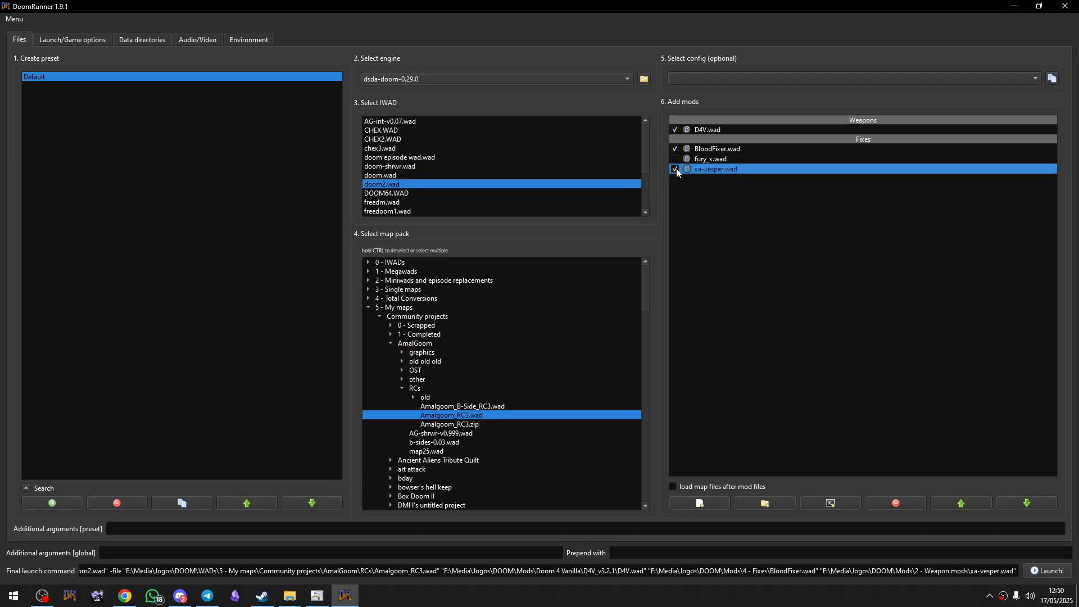
pyautogui.keyDown('ctrl'); pyautogui.click(689, 159); pyautogui.keyUp('ctrl')
pyautogui.moveTo(702, 166)
pyautogui.mouseDown()
pyautogui.moveTo(719, 139)
pyautogui.moveTo(713, 150)
pyautogui.mouseUp()
pyautogui.click(713, 184)
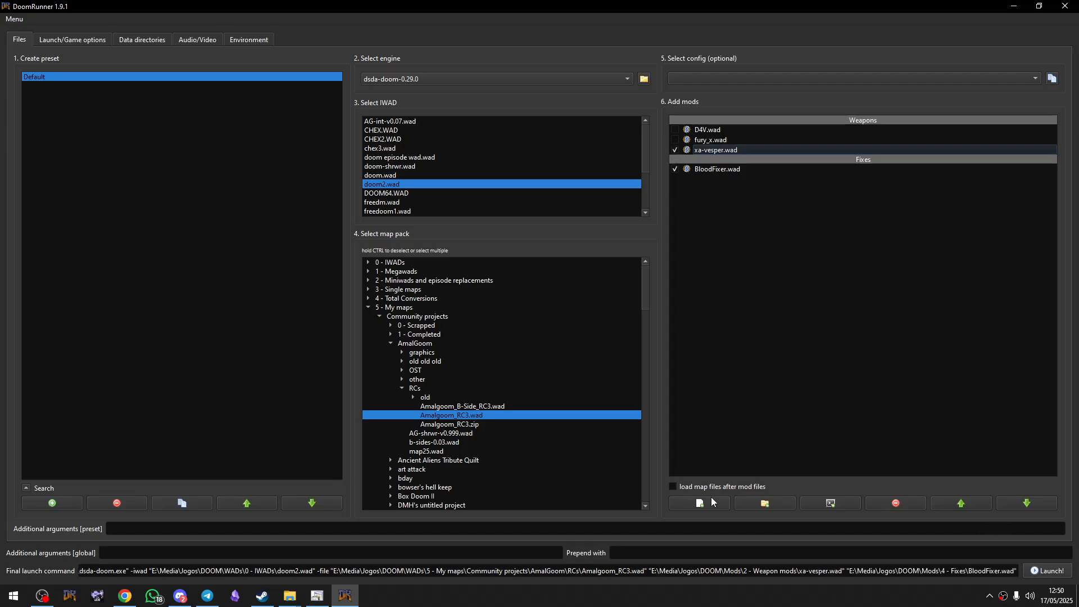
# Launch the preset with the Amalgoom_RC3.wad map pack and xa-vesper.wad enabled, and start a new game.
pyautogui.click(386, 387)
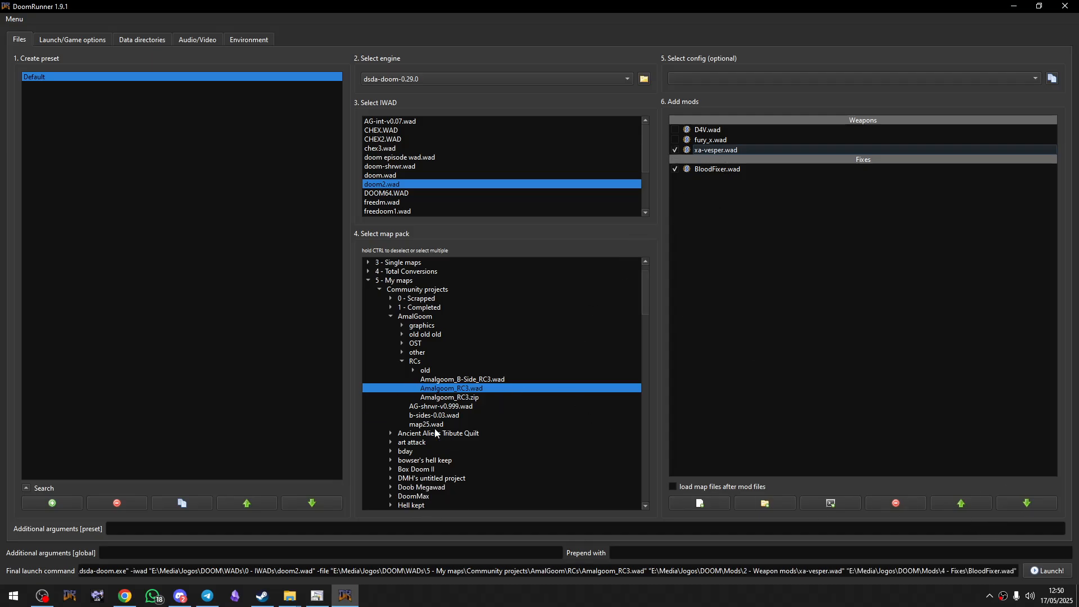
pyautogui.click(444, 412)
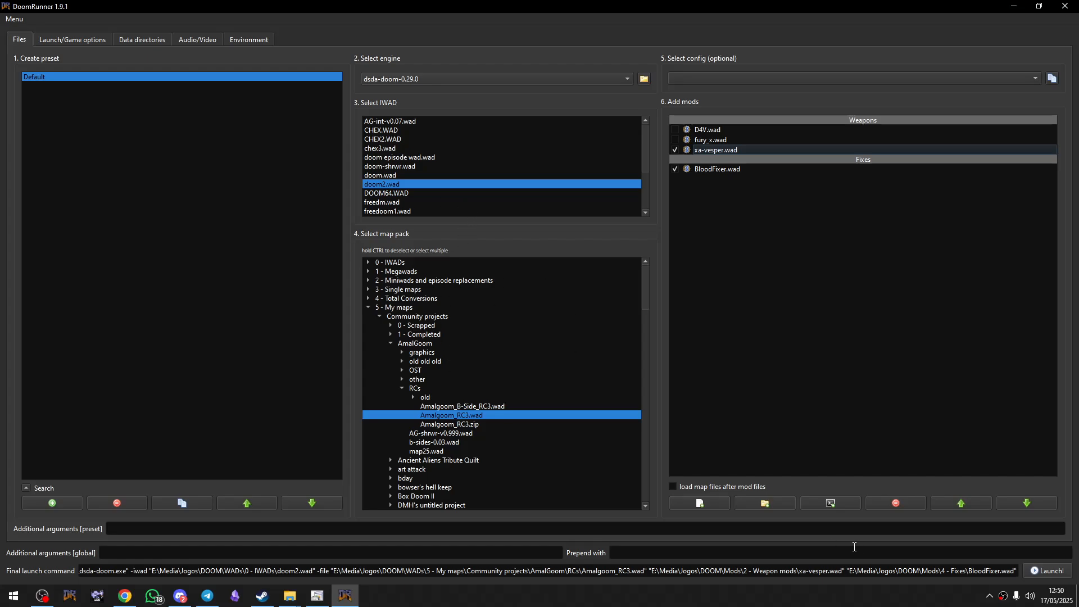
pyautogui.click(1053, 576)
pyautogui.press('Escape')
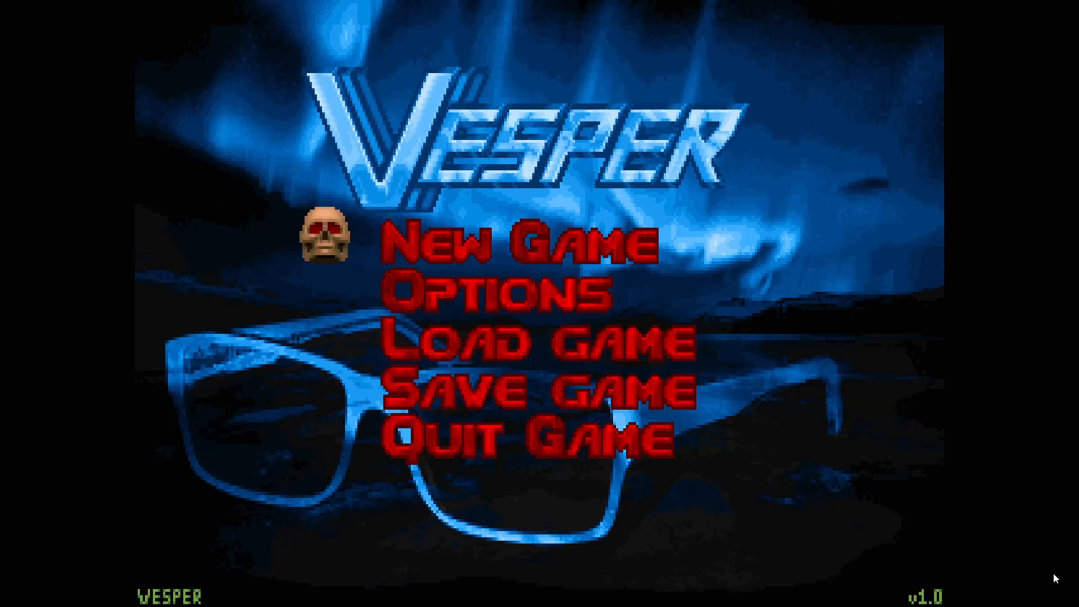
pyautogui.press('Return')
pyautogui.press('Down')
pyautogui.press('Up')
pyautogui.press('Return')
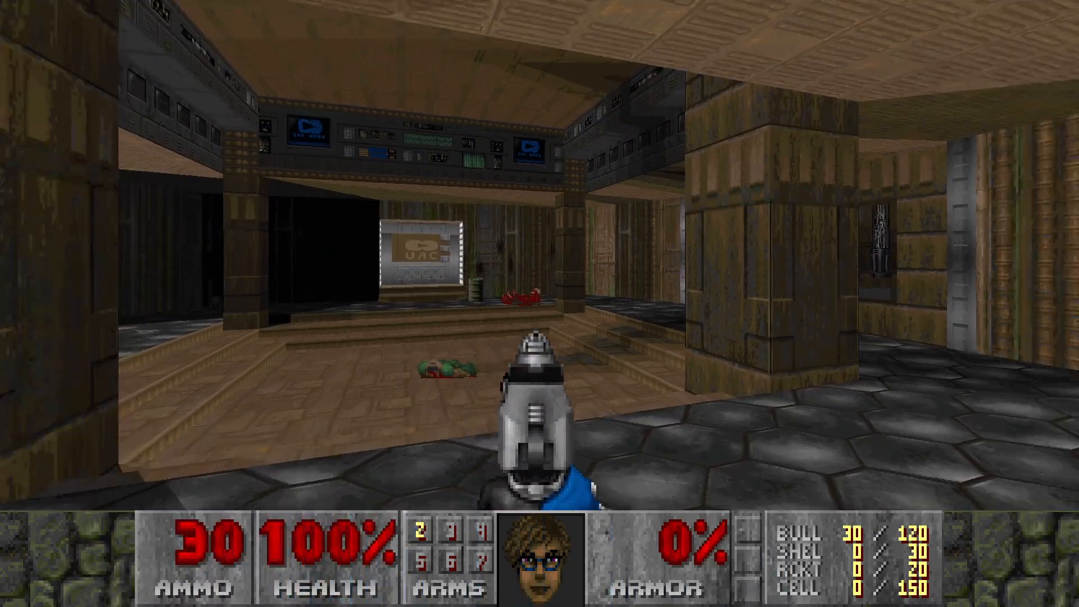
# Check the Vesper weapon mod in the starting area of the level and return to the launcher.
pyautogui.press('w')
pyautogui.press('w')
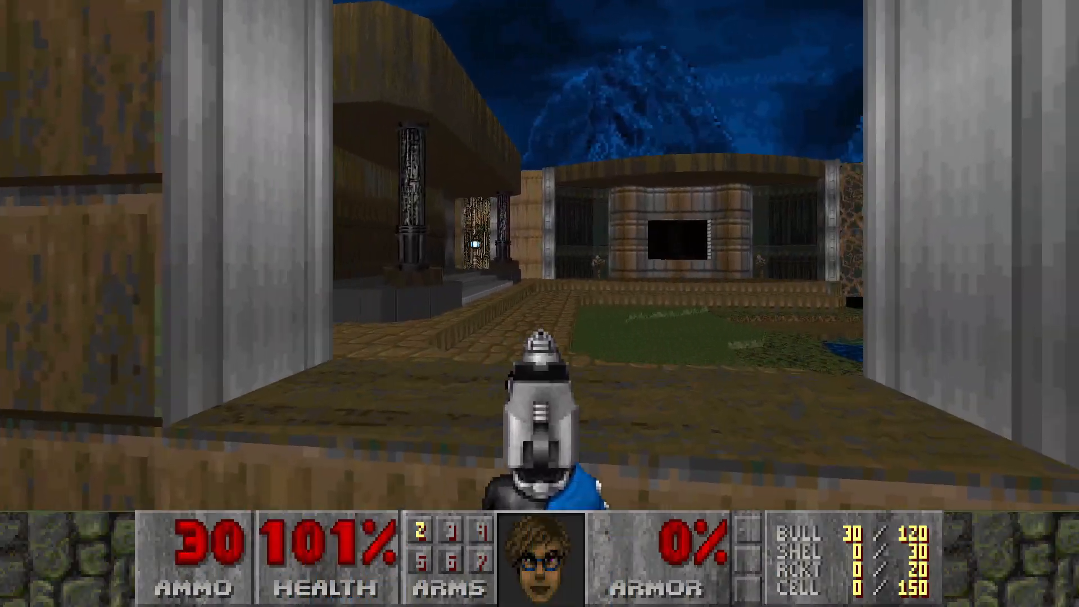
pyautogui.click(539, 303)
pyautogui.press('s')
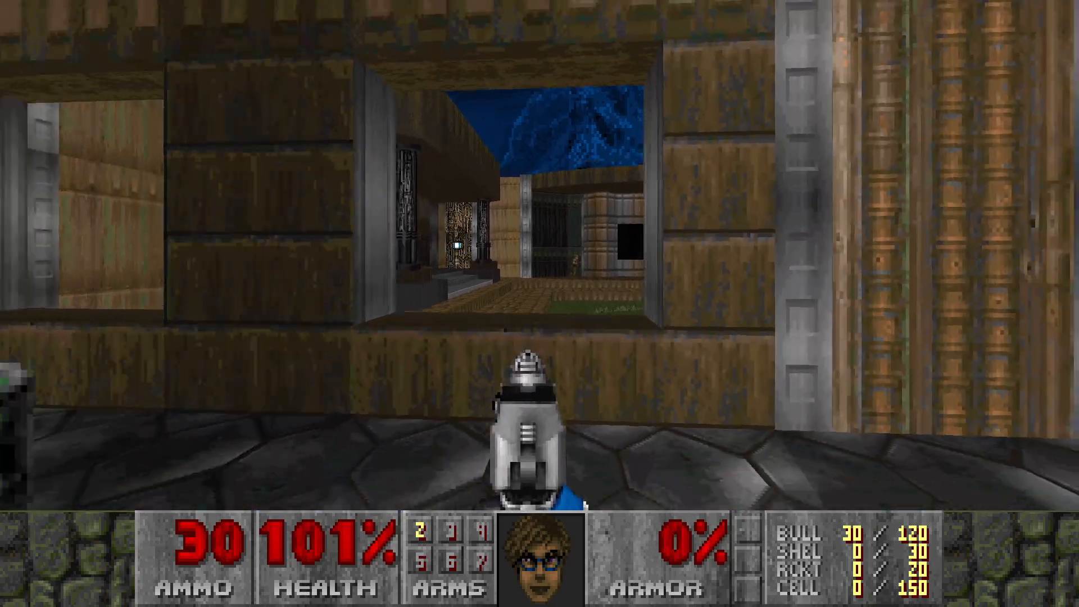
pyautogui.press('w')
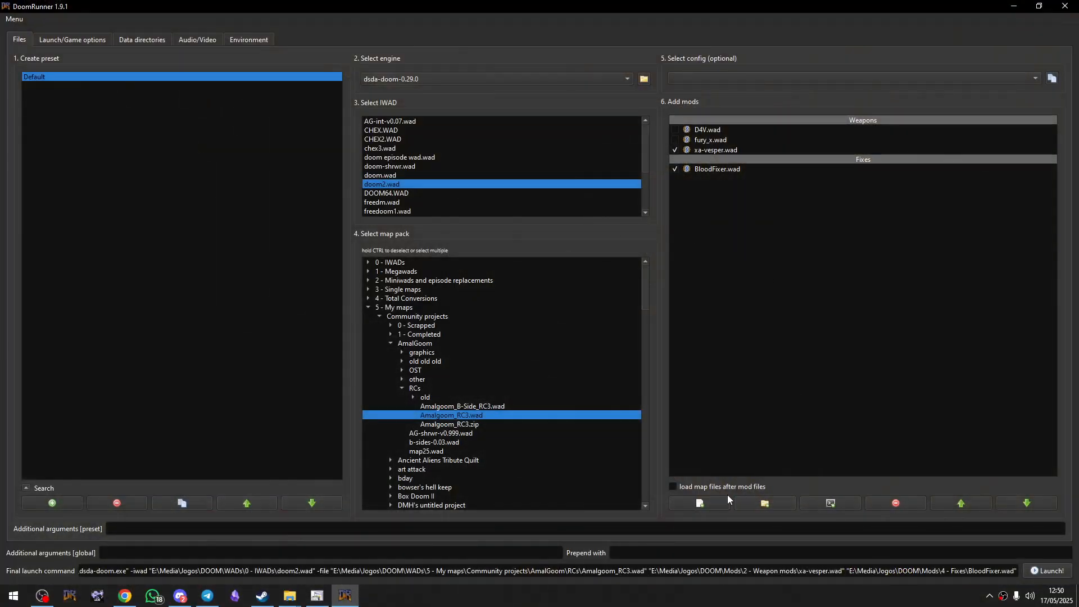
pyautogui.click(727, 498)
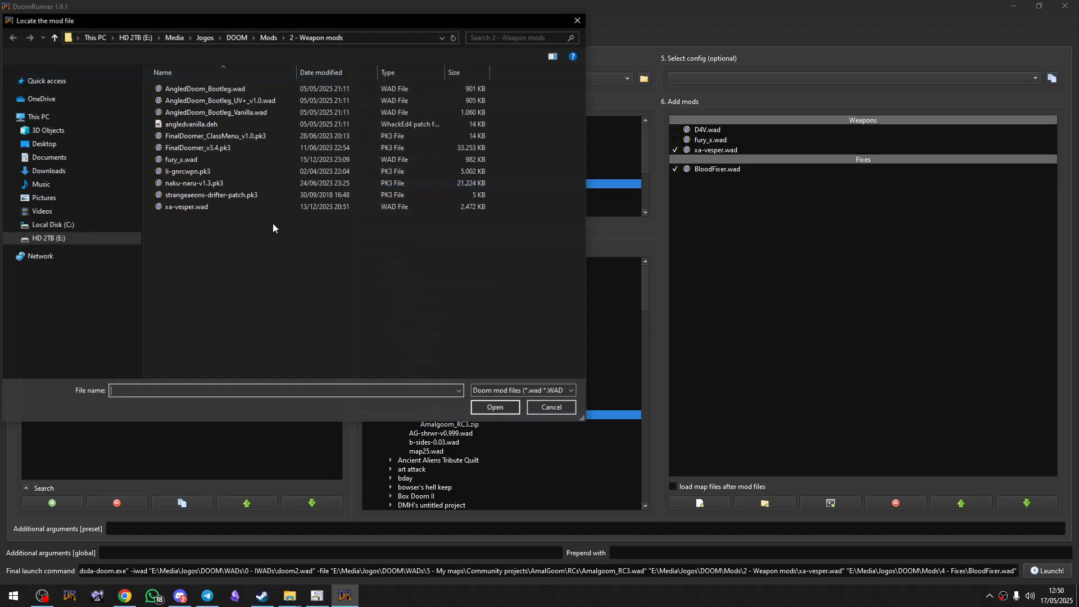
pyautogui.click(195, 208)
pyautogui.click(188, 124)
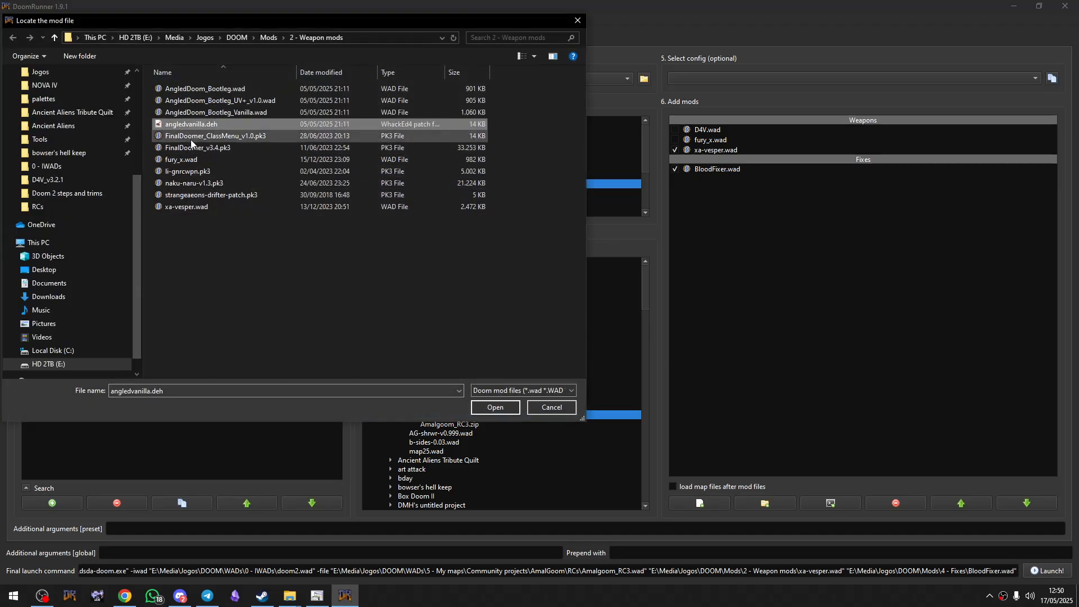
pyautogui.click(182, 159)
pyautogui.click(203, 172)
pyautogui.click(201, 195)
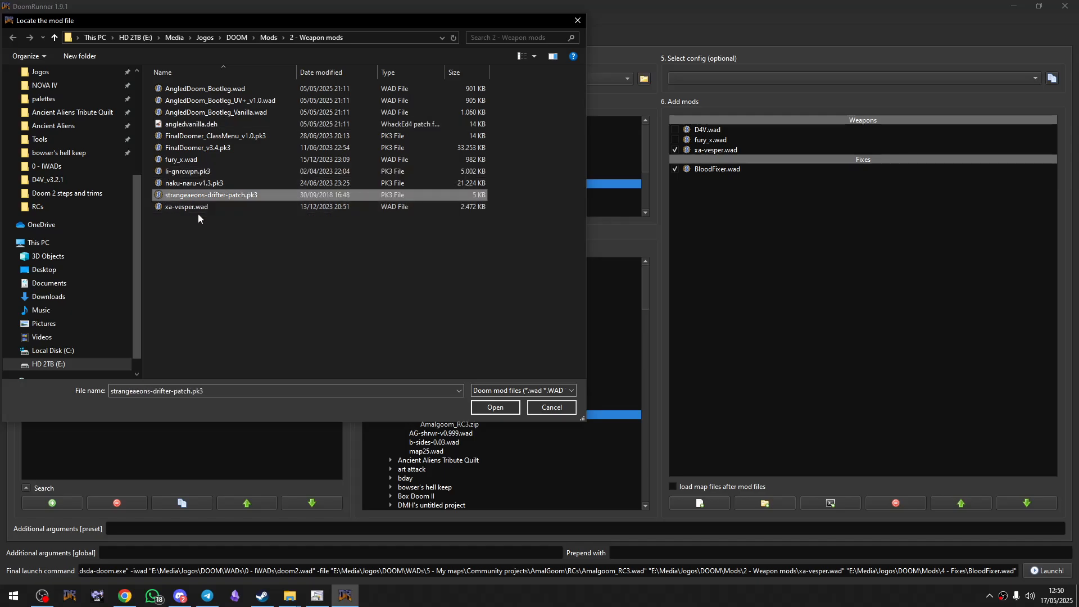
pyautogui.click(196, 208)
pyautogui.press('Escape')
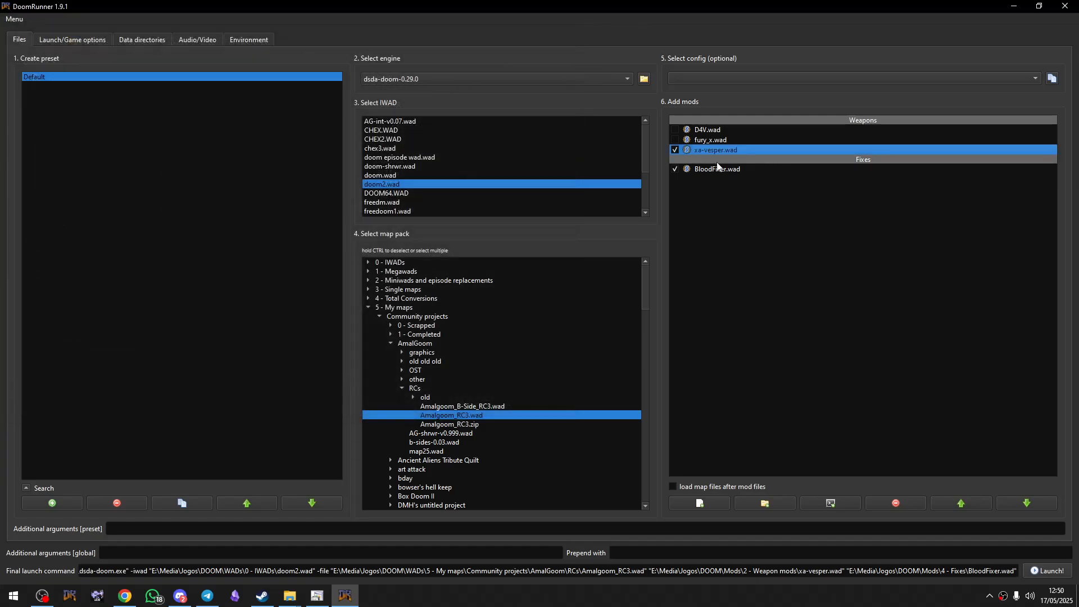
pyautogui.moveTo(712, 150); pyautogui.dragTo(682, 143)
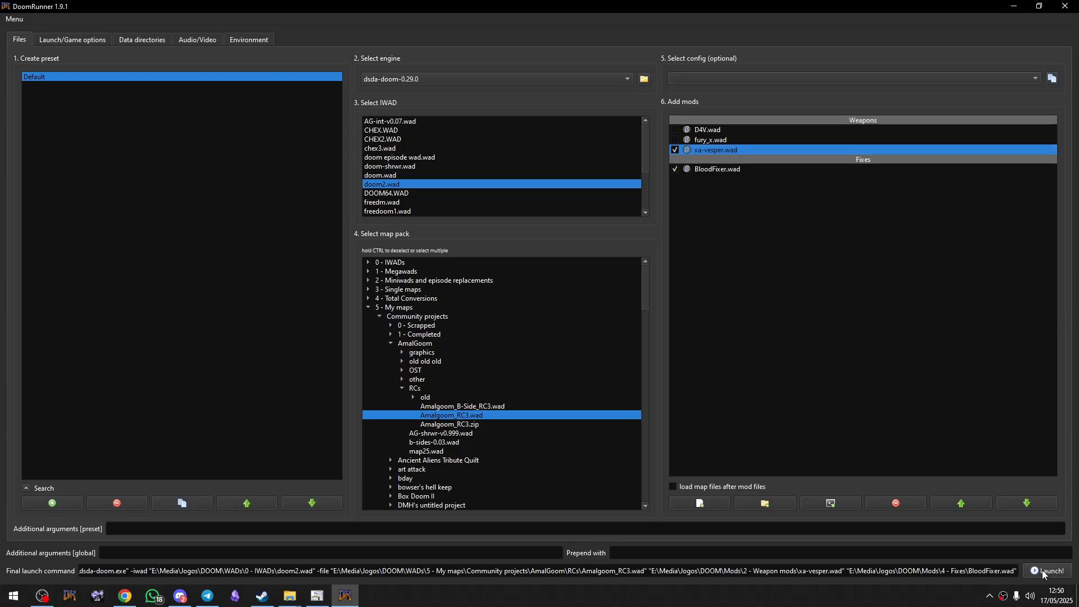
pyautogui.press('Return')
# Set the preset's additional launch arguments to -complevel 21.
pyautogui.click(172, 531)
pyautogui.write('-com')
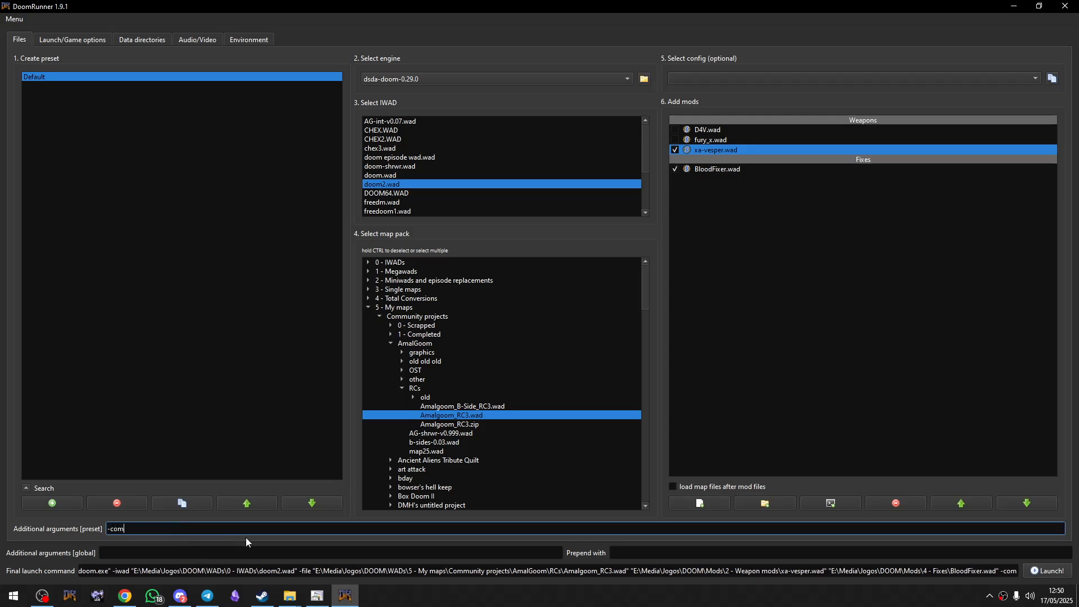
pyautogui.write('plevel')
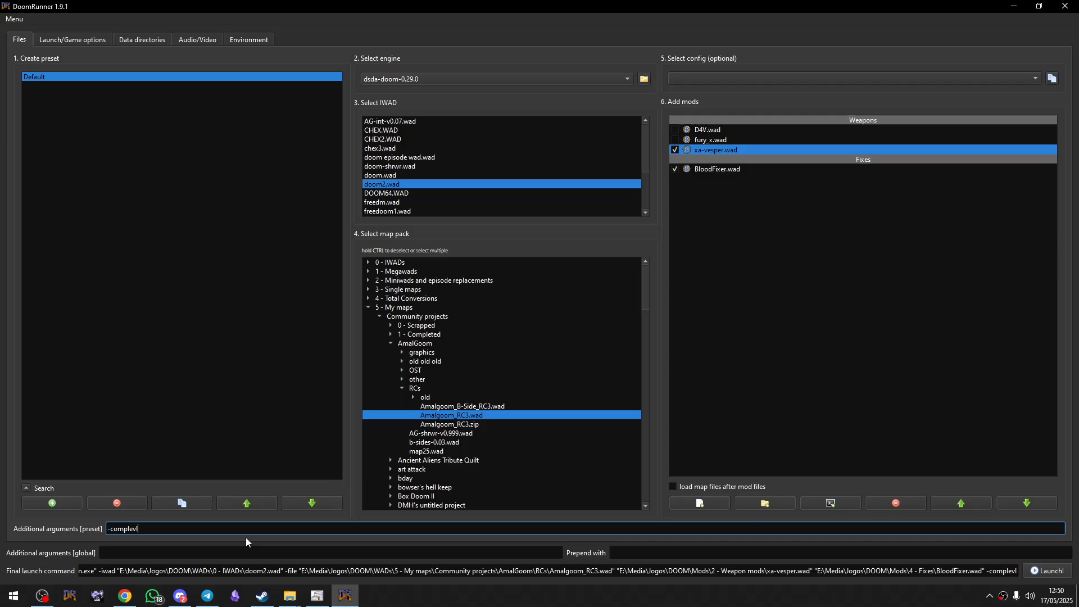
pyautogui.write(' 21')
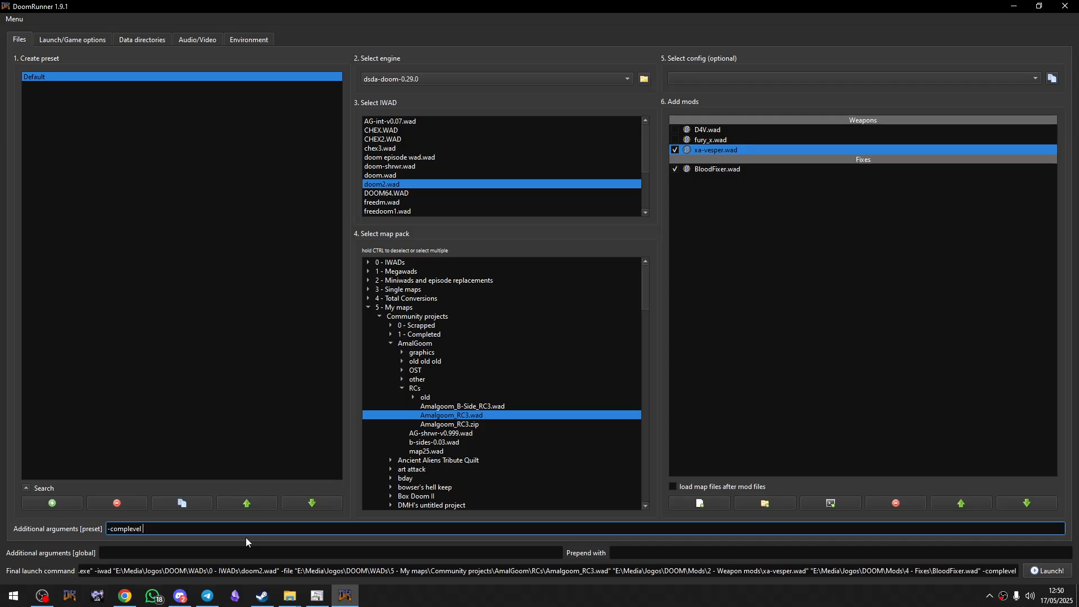
# Launch the preset with the compatibility level argument and start a new game.
pyautogui.click(1039, 571)
pyautogui.press('Return')
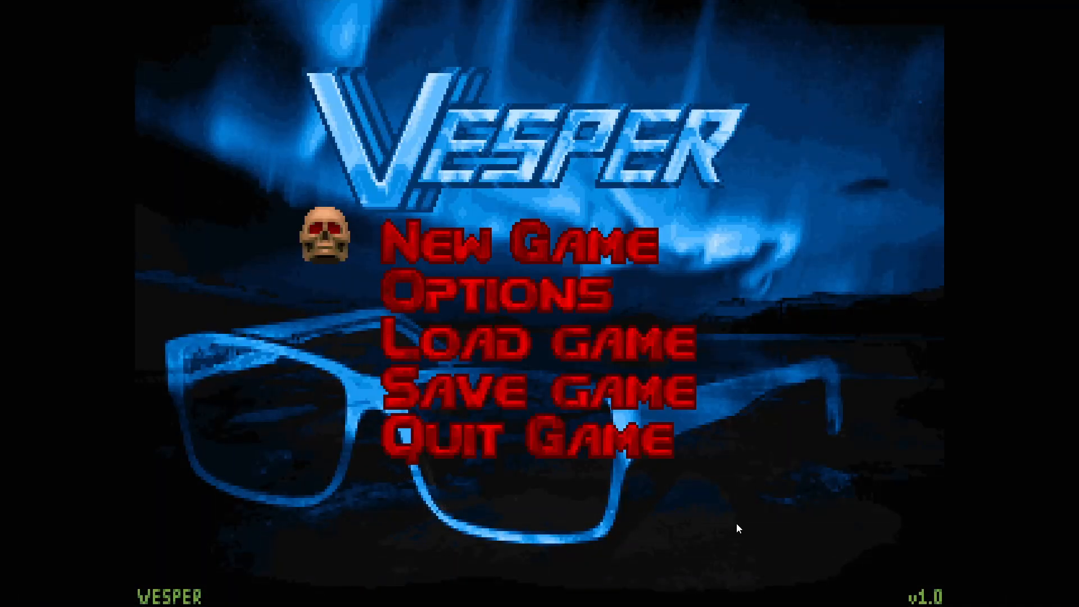
pyautogui.press('Return')
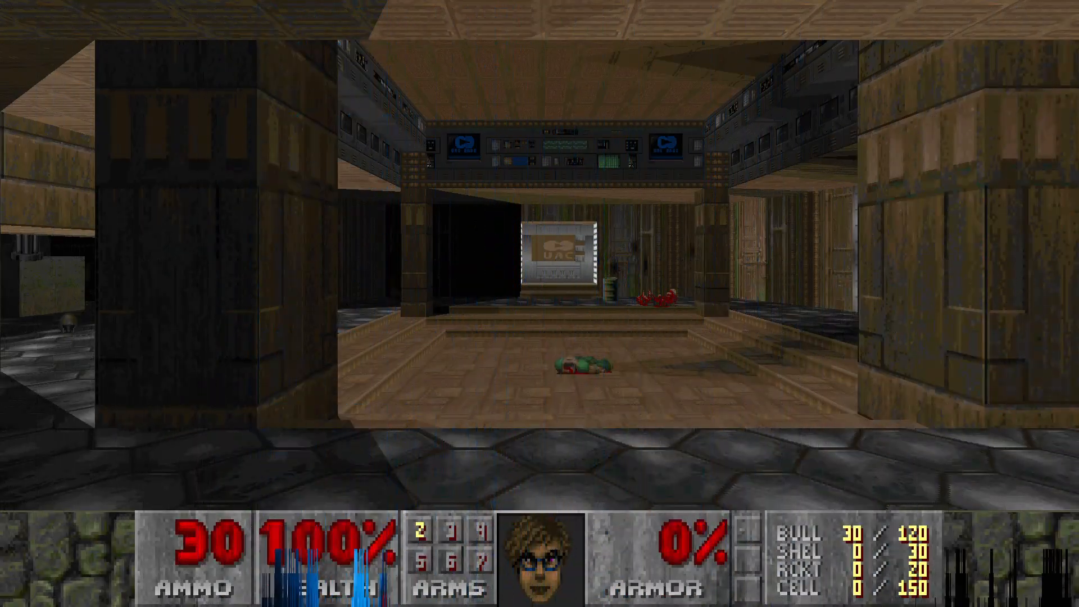
# Try the modded pistol in the opening rooms and go up the steps in the dark hall.
pyautogui.click(540, 303)
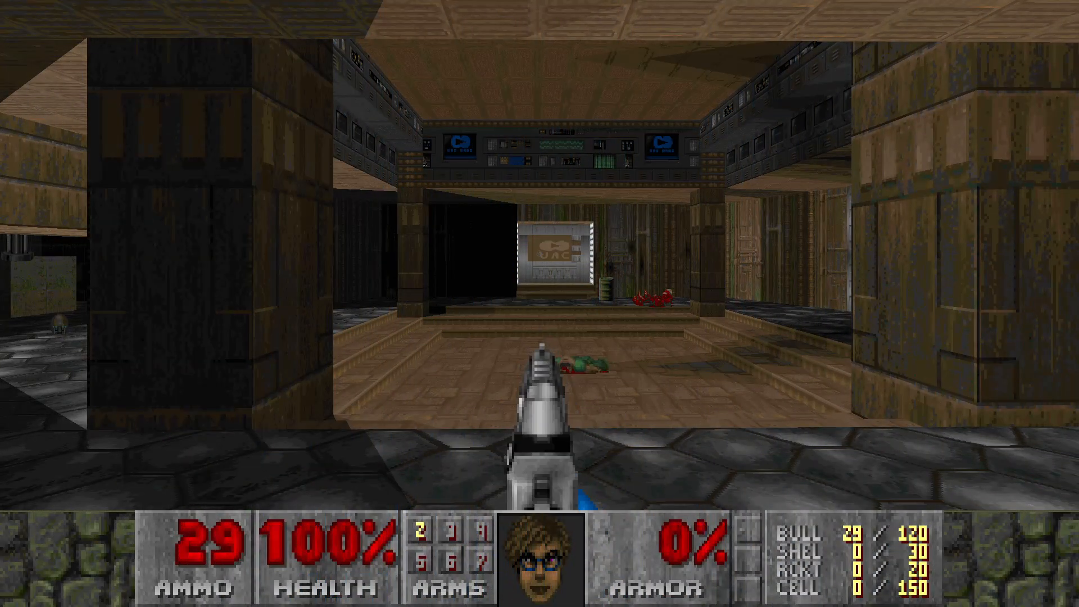
pyautogui.click(539, 304)
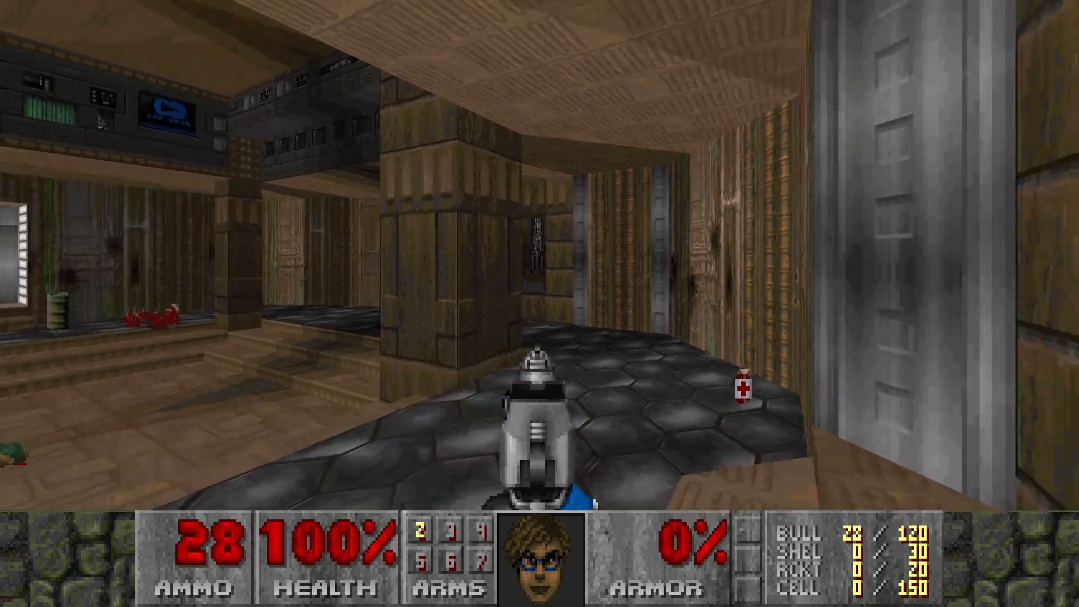
pyautogui.press('w')
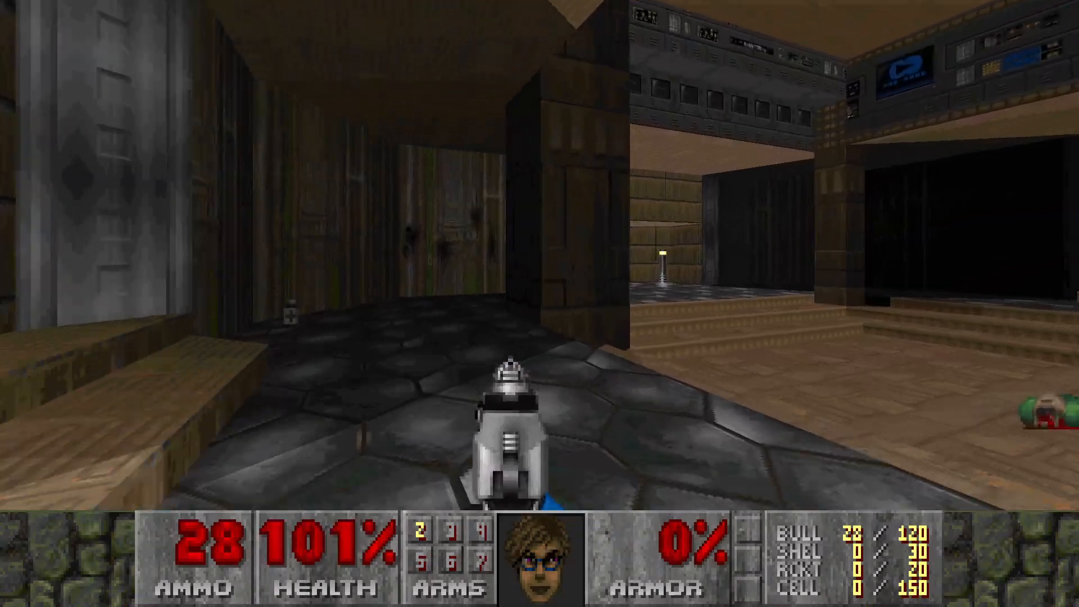
pyautogui.press('w')
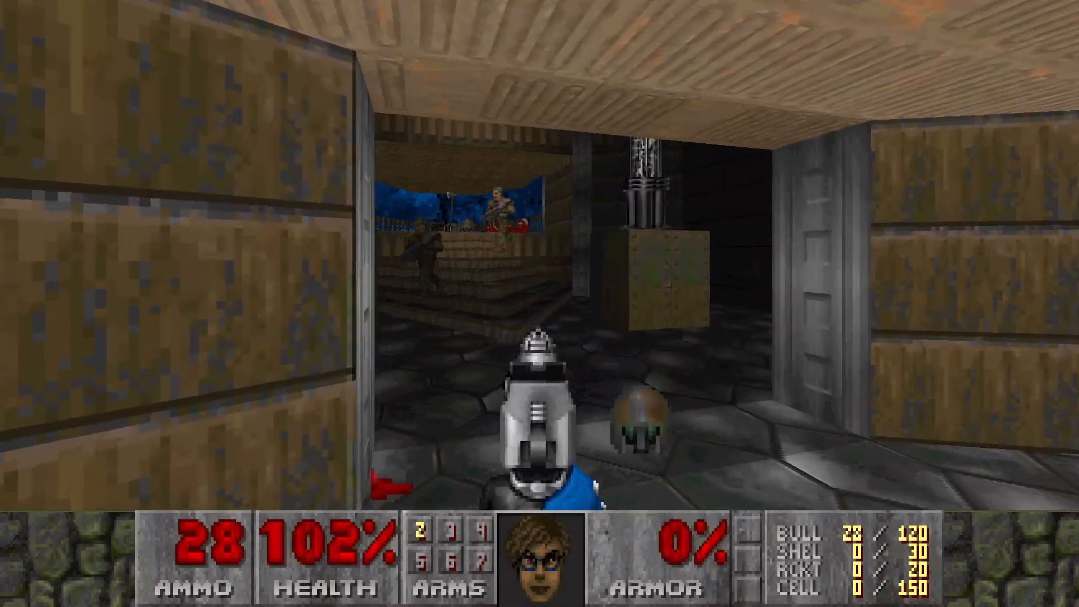
pyautogui.click(540, 304)
pyautogui.click(539, 304)
pyautogui.press('w')
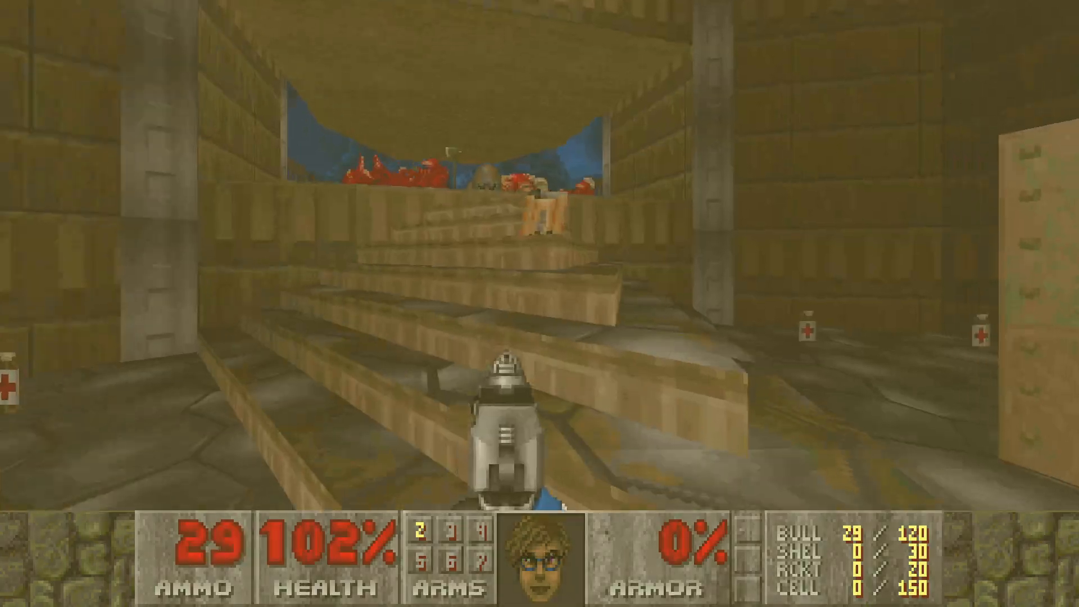
pyautogui.press('w')
# Switch to the axe and carry it back to the starting room to examine the modded melee weapon.
pyautogui.press('1')
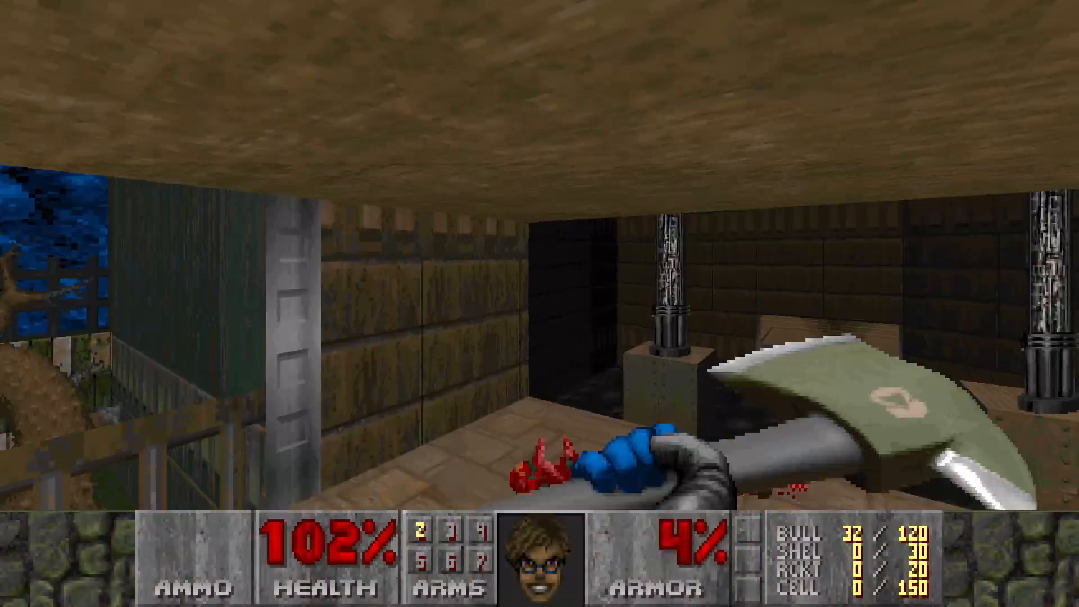
pyautogui.press('Escape')
pyautogui.press('Escape')
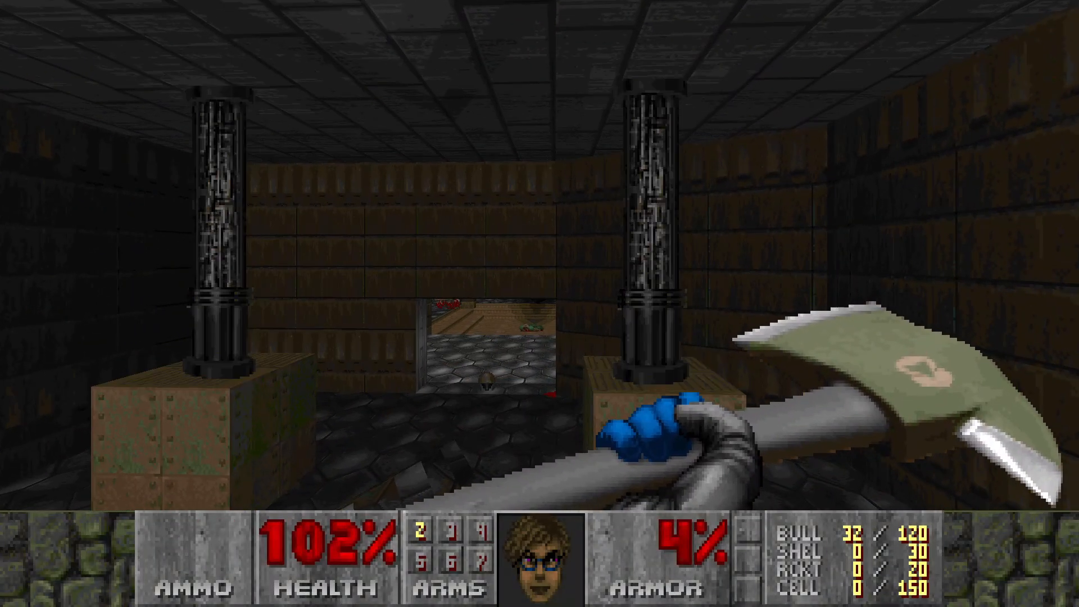
pyautogui.press('w')
pyautogui.press('w')
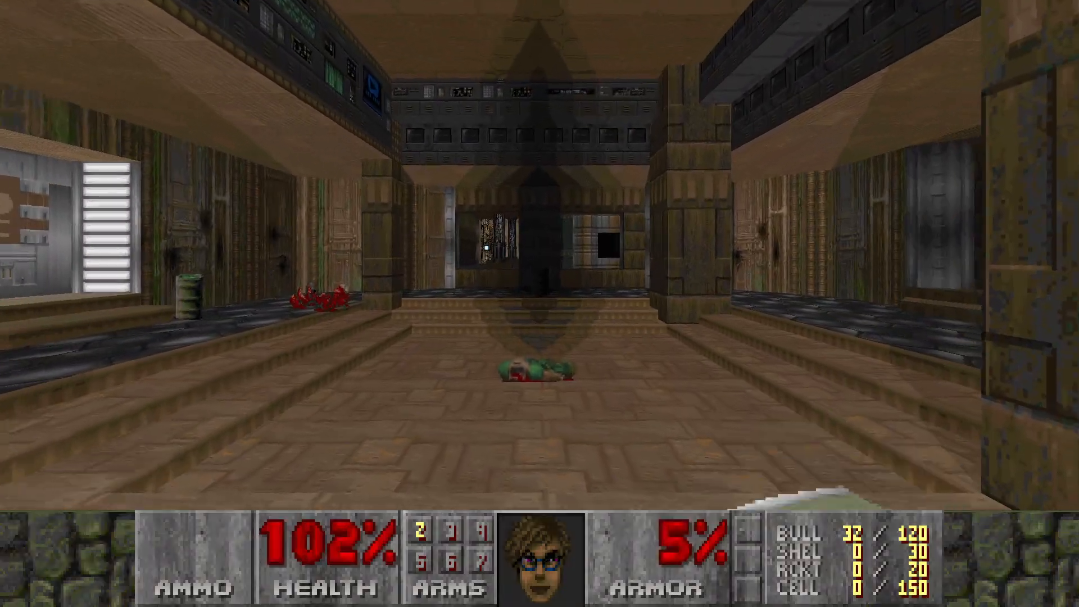
# Switch back to the pistol and shoot the distant enemies across the courtyard through the window opening.
pyautogui.press('2')
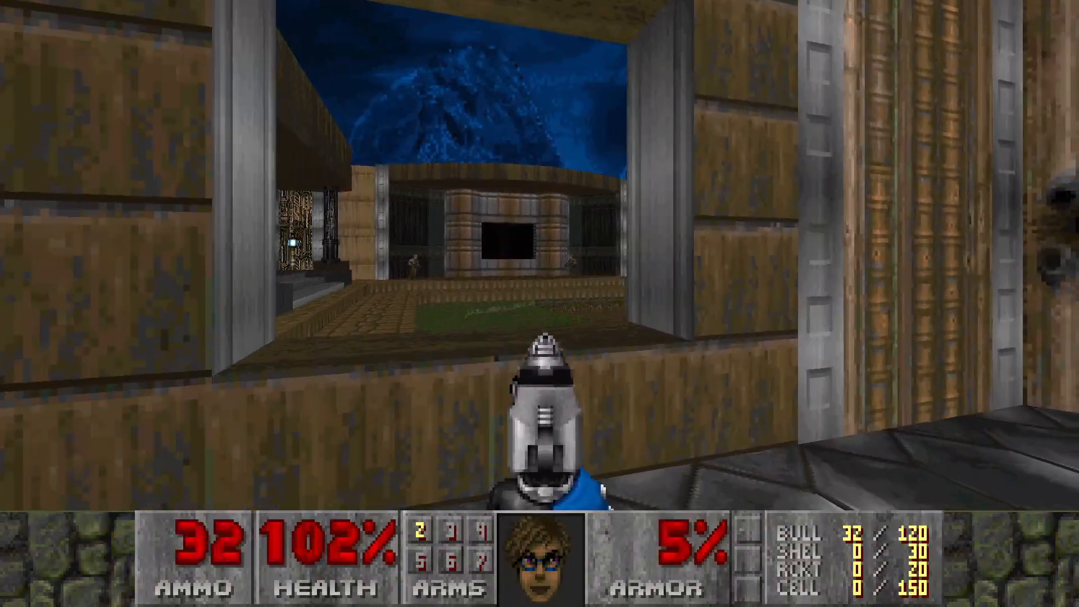
pyautogui.press('w')
pyautogui.click(540, 304)
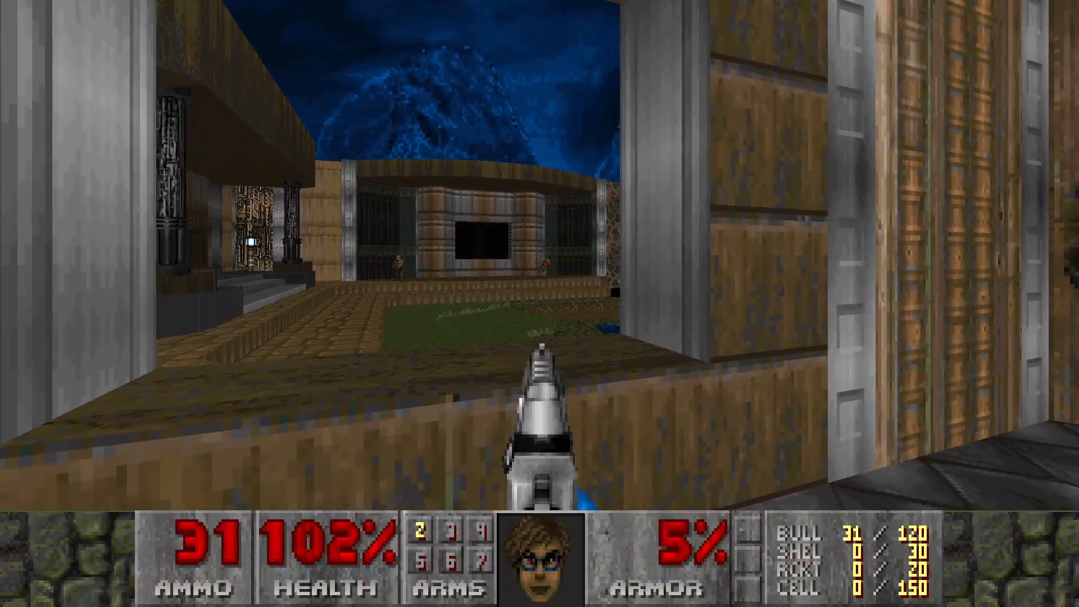
pyautogui.click(540, 303)
pyautogui.click(539, 304)
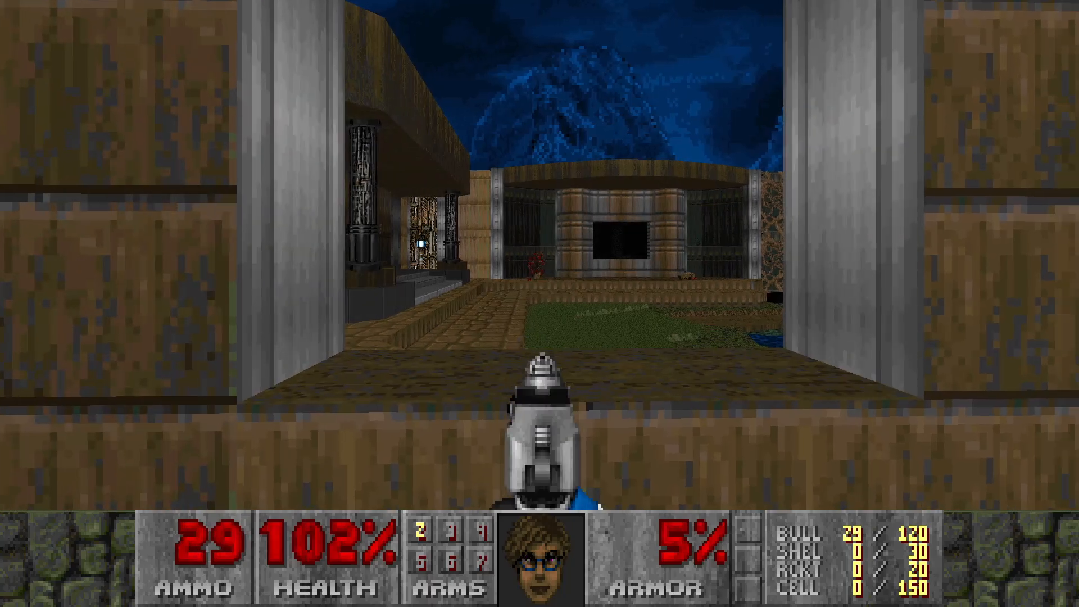
# Leave the window, cross the stone hall into the green-walled corridor and shoot the soldiers there with the pistol.
pyautogui.press('w')
pyautogui.press('w')
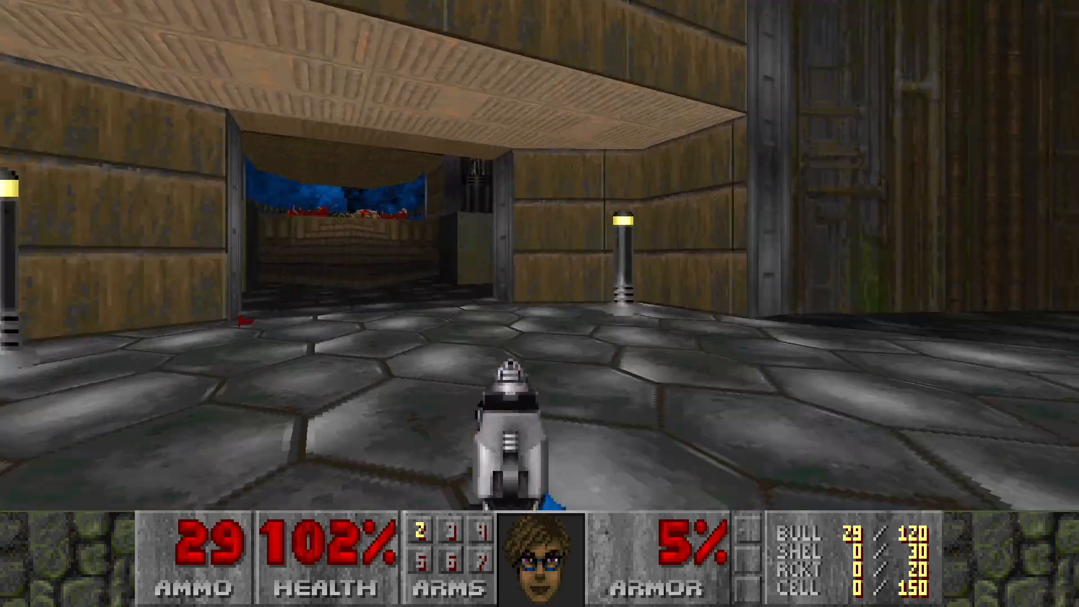
pyautogui.press('w')
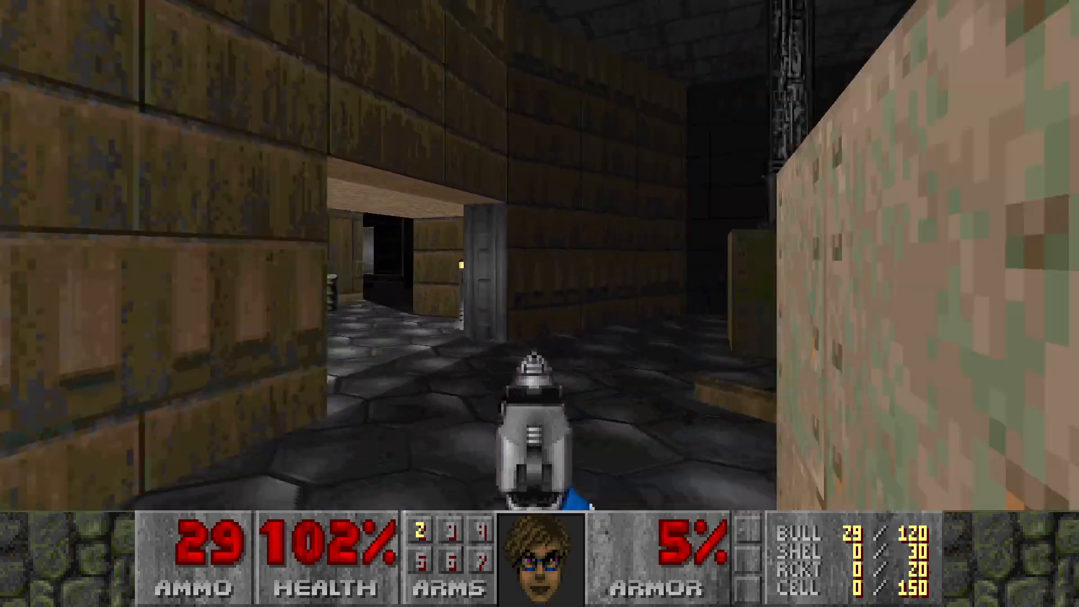
pyautogui.press('w')
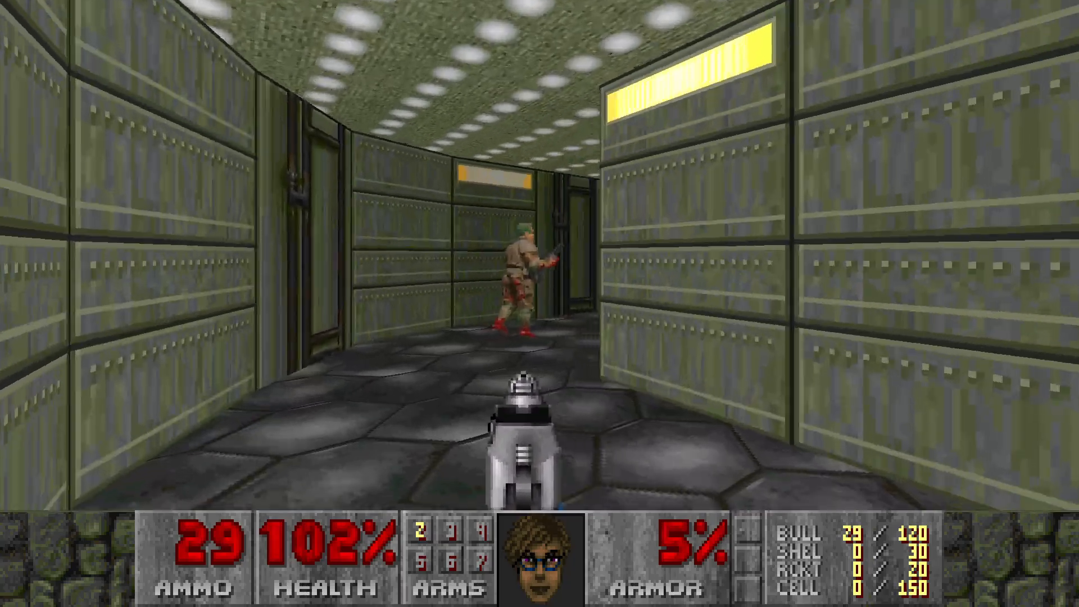
pyautogui.click(540, 304)
pyautogui.press('w')
pyautogui.click(540, 303)
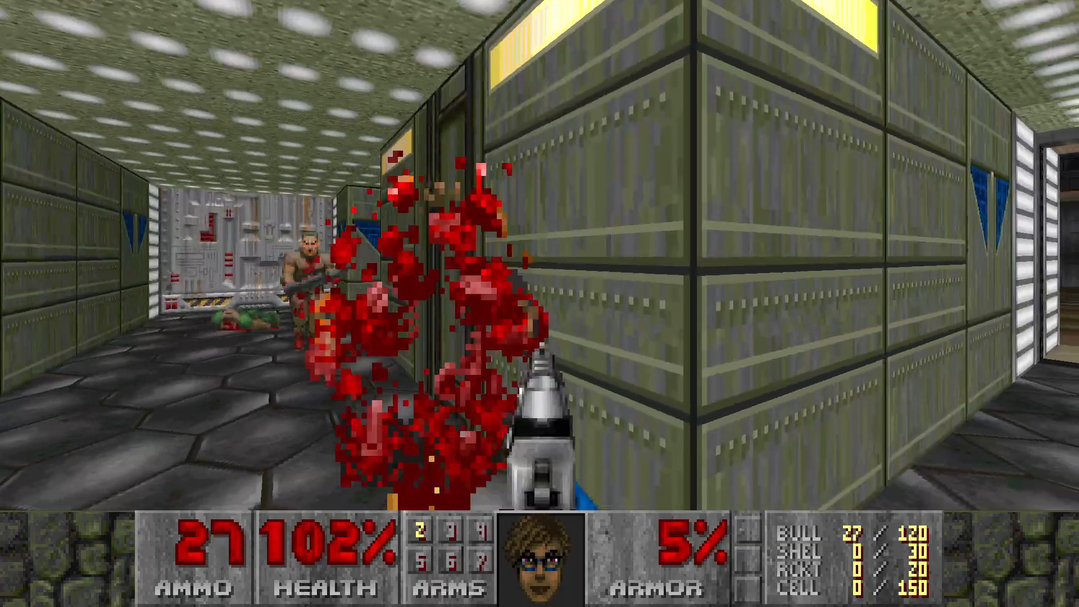
pyautogui.click(540, 304)
pyautogui.press('w')
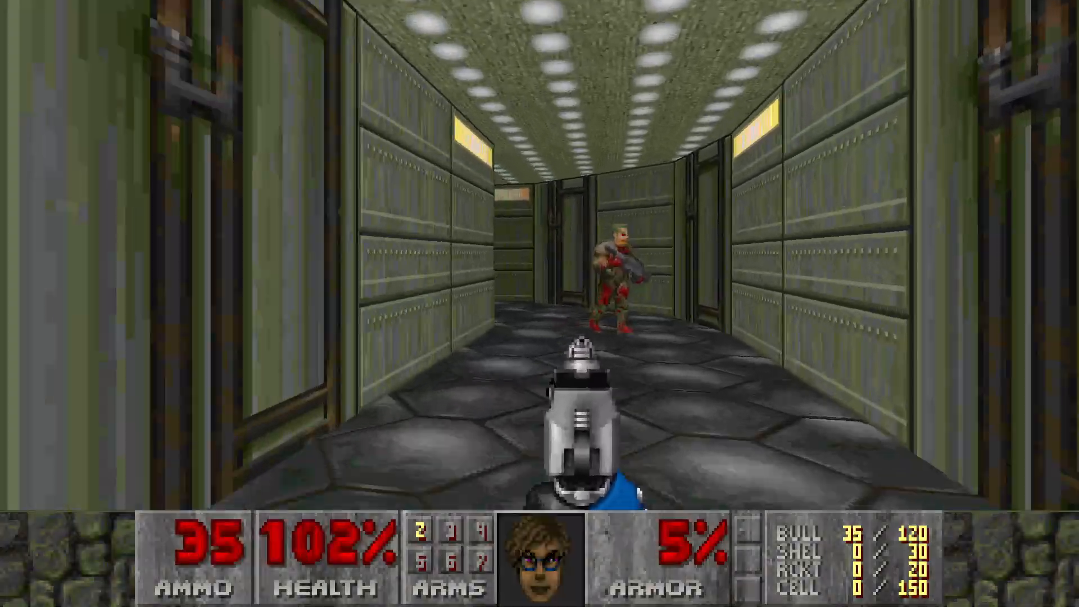
# Advance down the long green corridor to its far end, shooting the soldier and the imps along the way.
pyautogui.click(540, 304)
pyautogui.click(540, 304)
pyautogui.press('w')
pyautogui.click(539, 303)
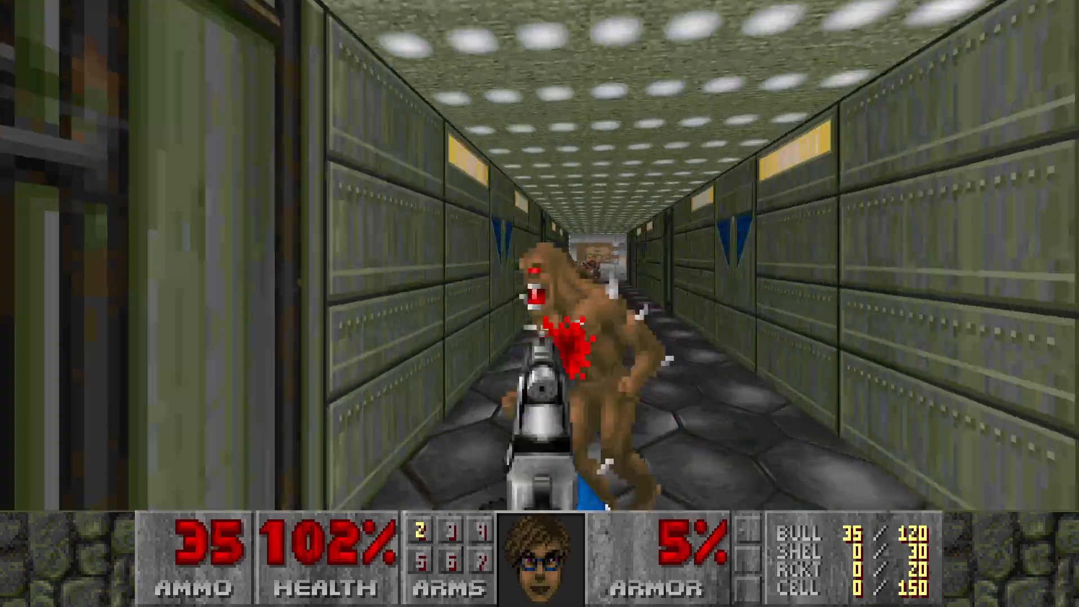
pyautogui.click(539, 303)
pyautogui.click(540, 304)
pyautogui.click(539, 304)
pyautogui.press('w')
pyautogui.click(539, 303)
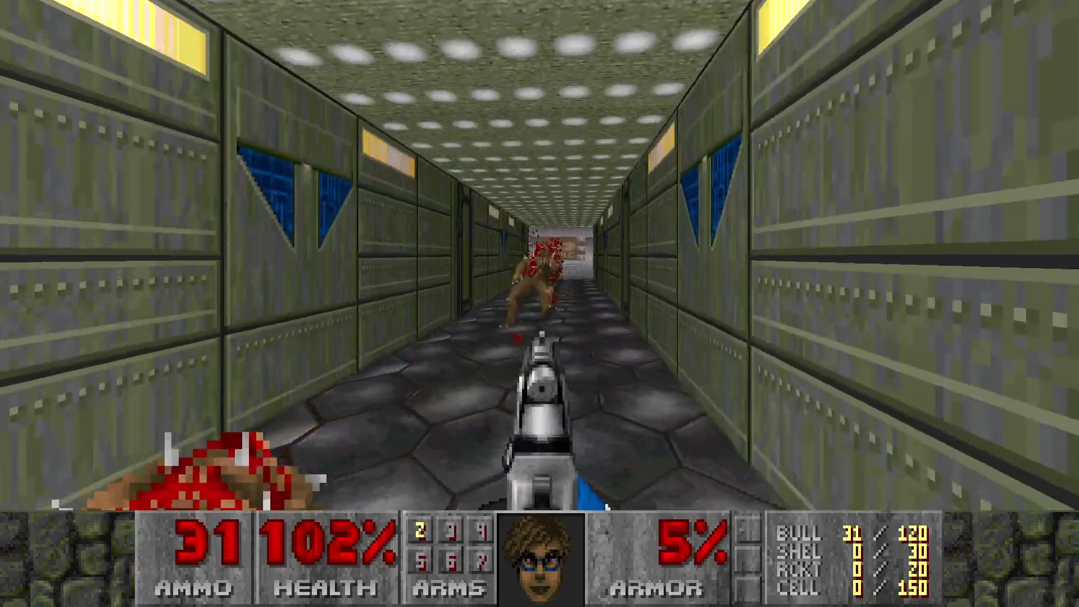
pyautogui.click(539, 304)
pyautogui.click(540, 304)
pyautogui.press('w')
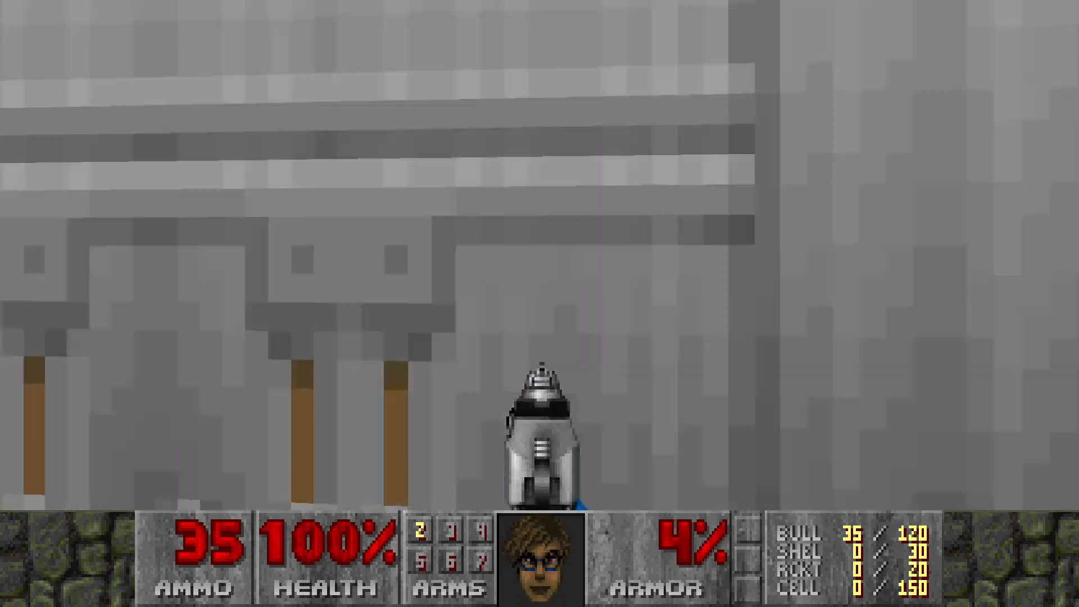
# Enter the dark flooded cavern, shoot the soldiers with the pistol and collect the dropped shotgun.
pyautogui.press('w')
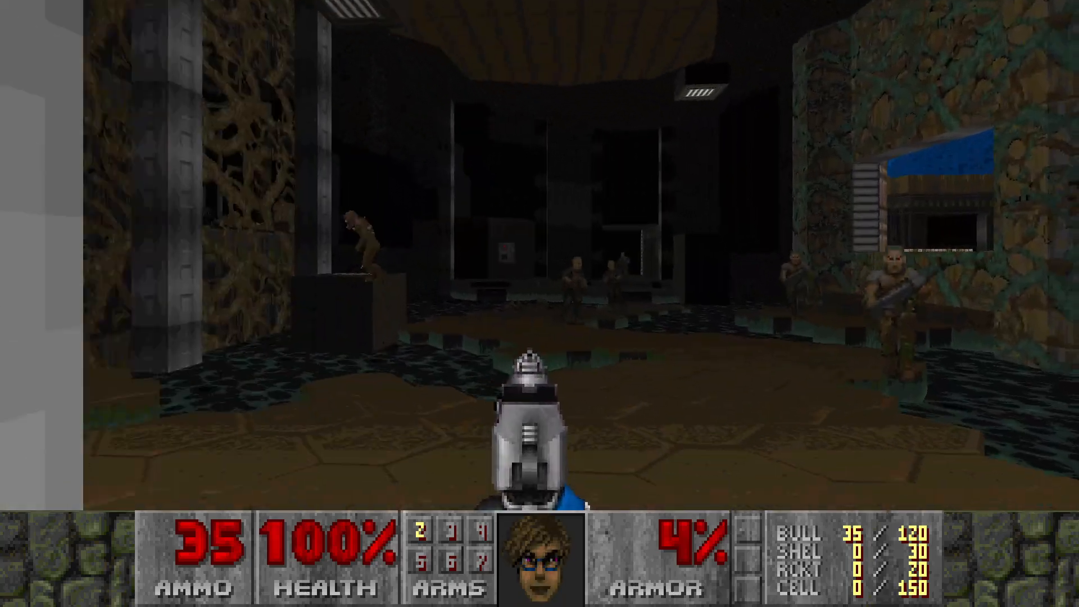
pyautogui.click(540, 304)
pyautogui.click(540, 303)
pyautogui.click(540, 303)
pyautogui.press('w')
pyautogui.click(539, 304)
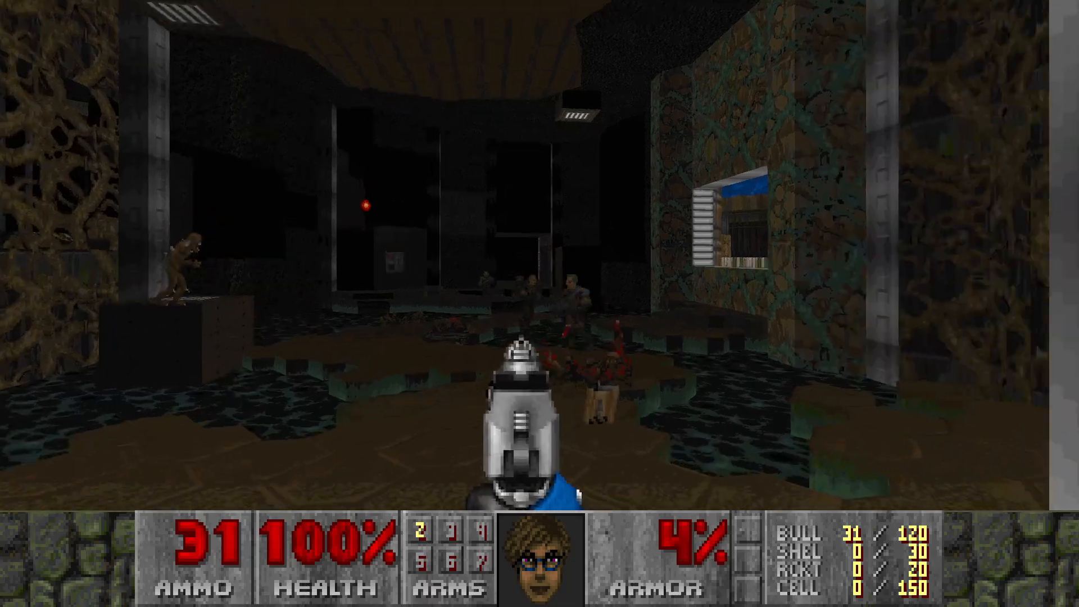
pyautogui.click(540, 303)
pyautogui.press('w')
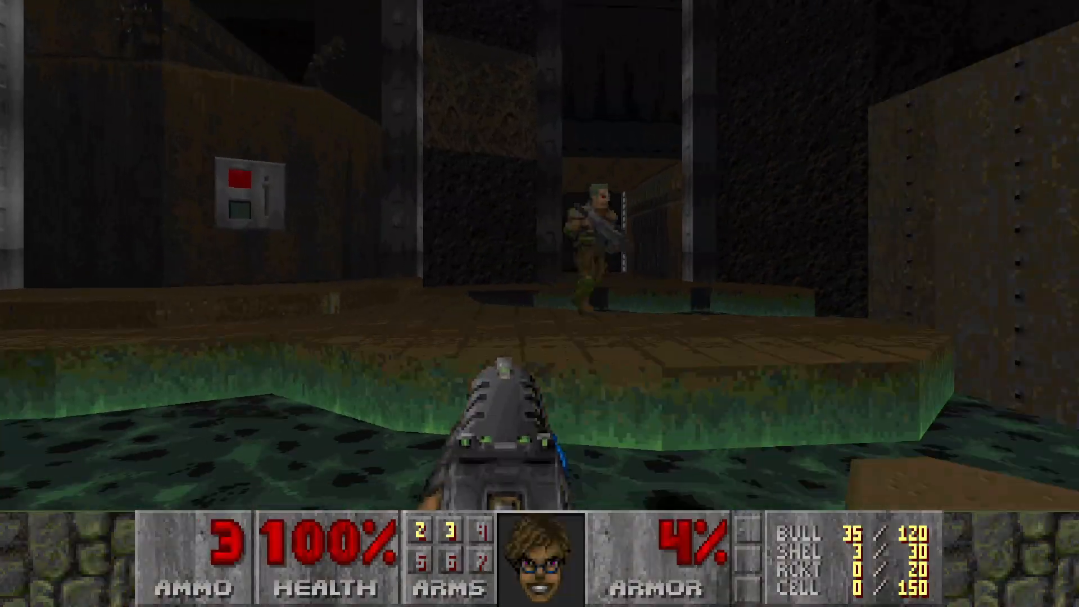
# Try the modded shotgun on the soldier ahead and on the imp standing on the pedestal.
pyautogui.click(539, 304)
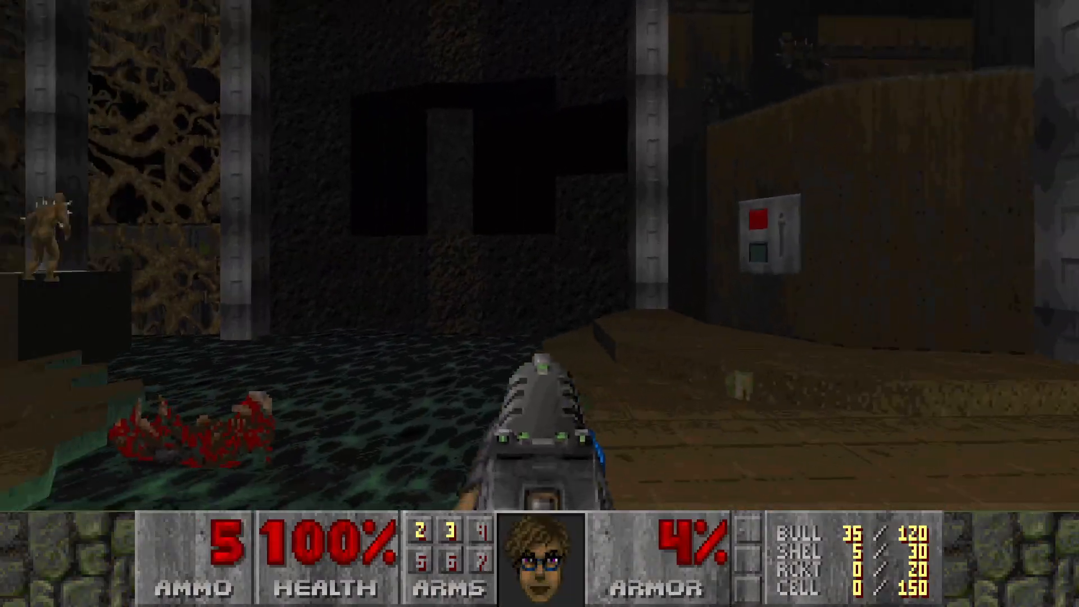
pyautogui.press('w')
pyautogui.click(539, 303)
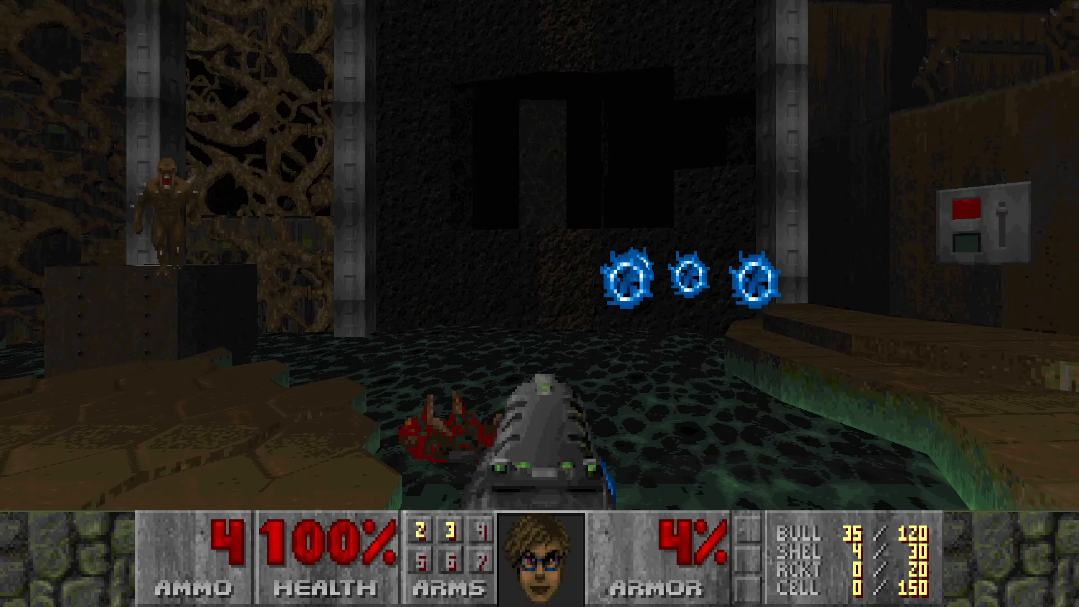
pyautogui.click(539, 304)
pyautogui.click(540, 304)
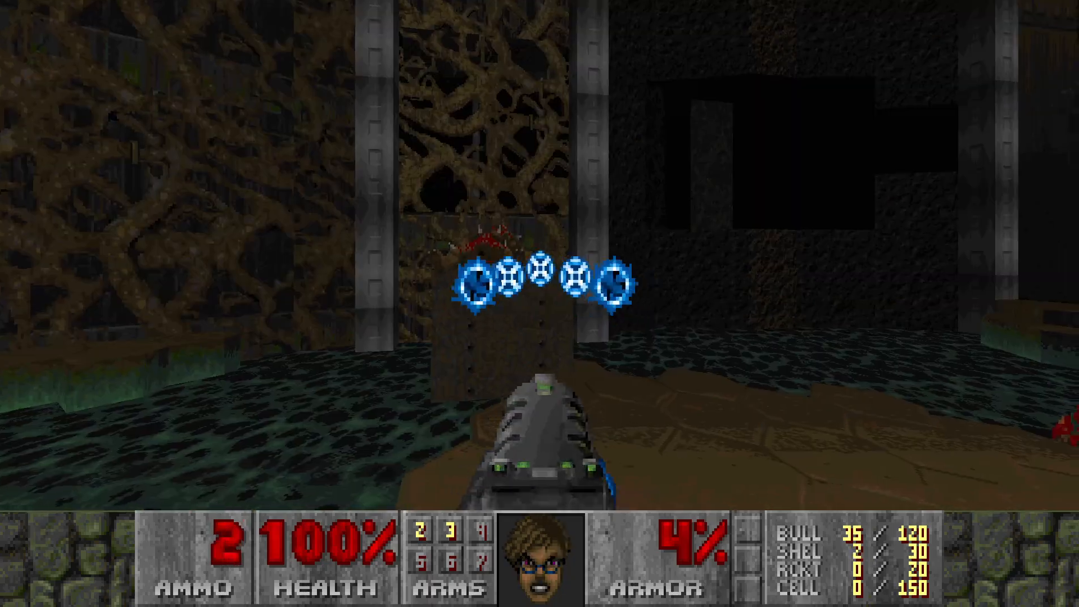
# Go to the hall with the candelabras and fire the remaining shotgun shells at the enemies inside.
pyautogui.press('w')
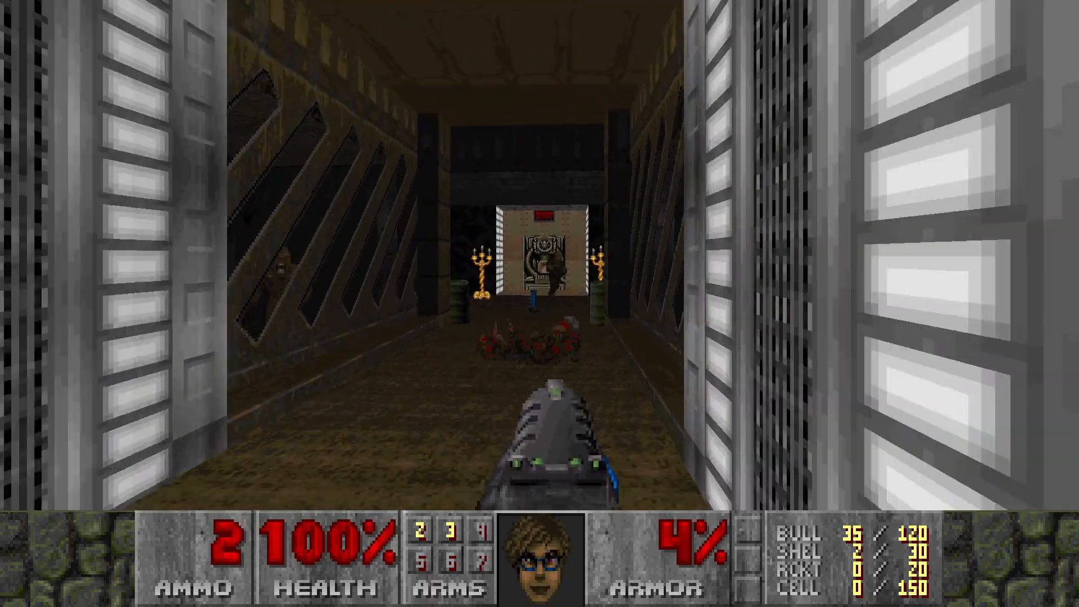
pyautogui.click(540, 303)
pyautogui.press('w')
pyautogui.click(539, 304)
pyautogui.press('s')
pyautogui.click(540, 304)
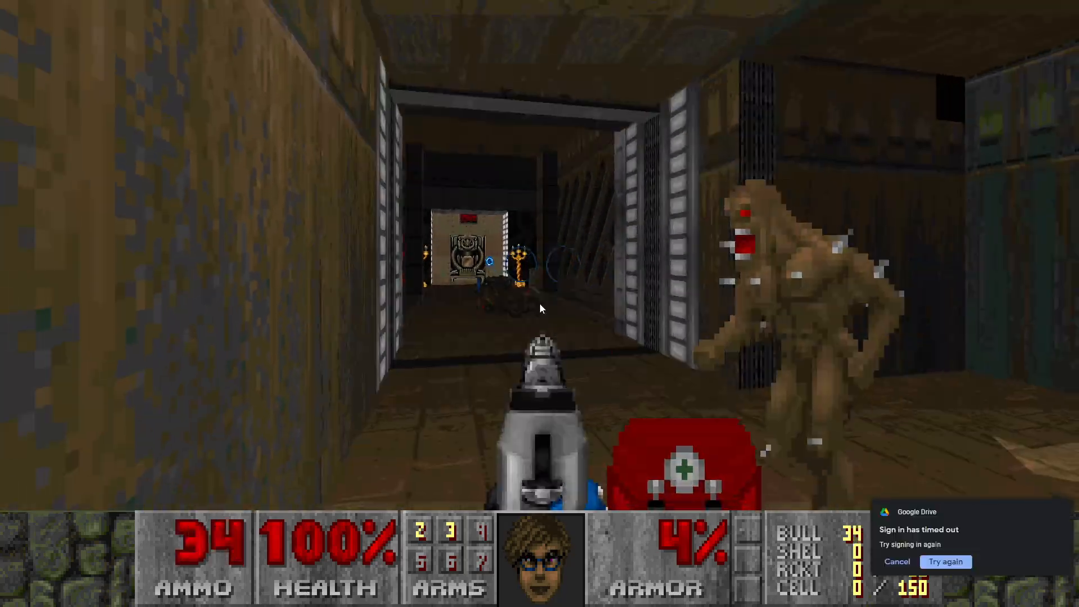
# Back away to the cavern pool while shooting the approaching enemies with the pistol.
pyautogui.click(540, 303)
pyautogui.click(540, 304)
pyautogui.click(539, 304)
pyautogui.press('s')
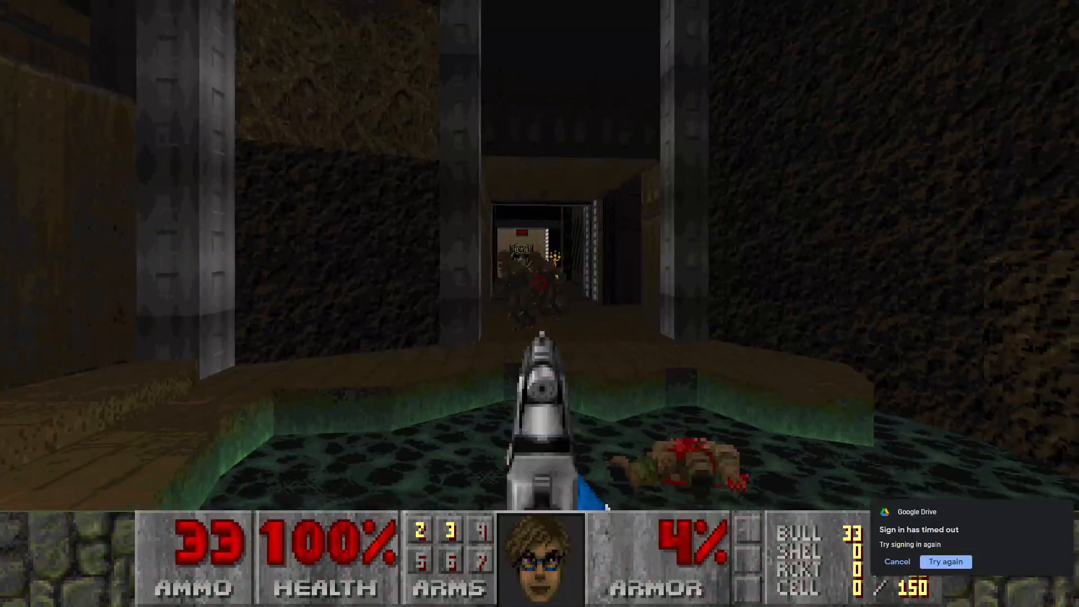
pyautogui.click(540, 303)
pyautogui.click(540, 303)
pyautogui.press('w')
pyautogui.click(539, 304)
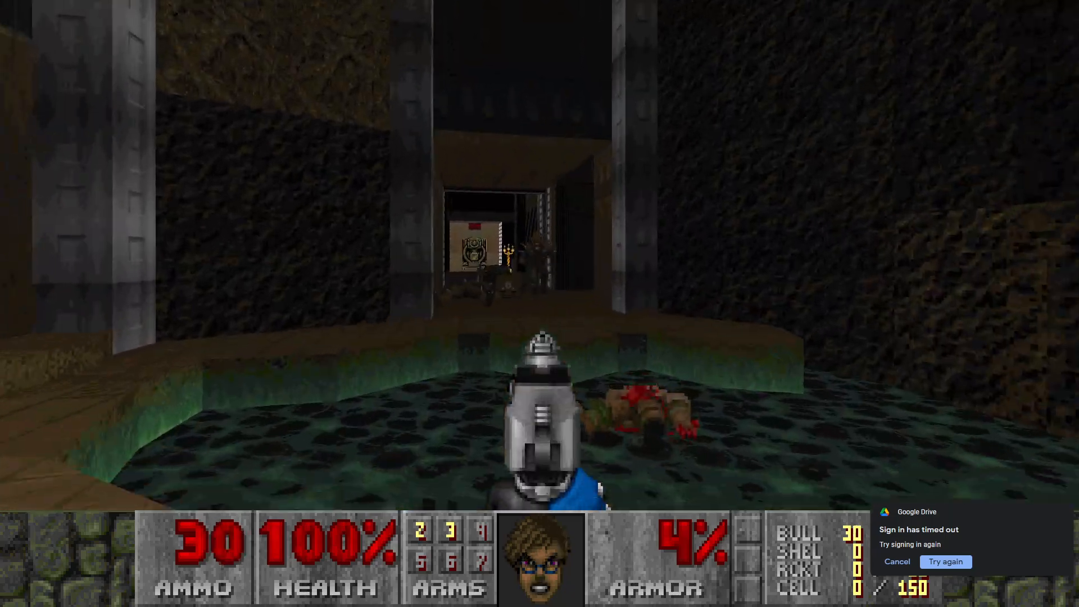
pyautogui.click(540, 303)
# Quit the game and select the preset's additional arguments text in DoomRunner.
pyautogui.press('Escape')
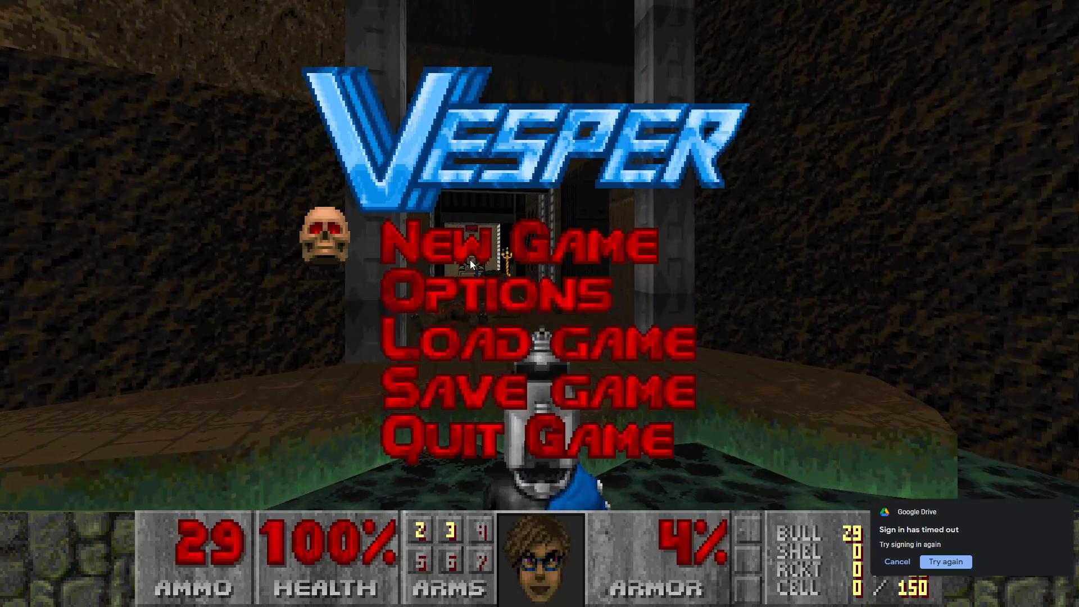
pyautogui.hotkey('alt', 'F4')
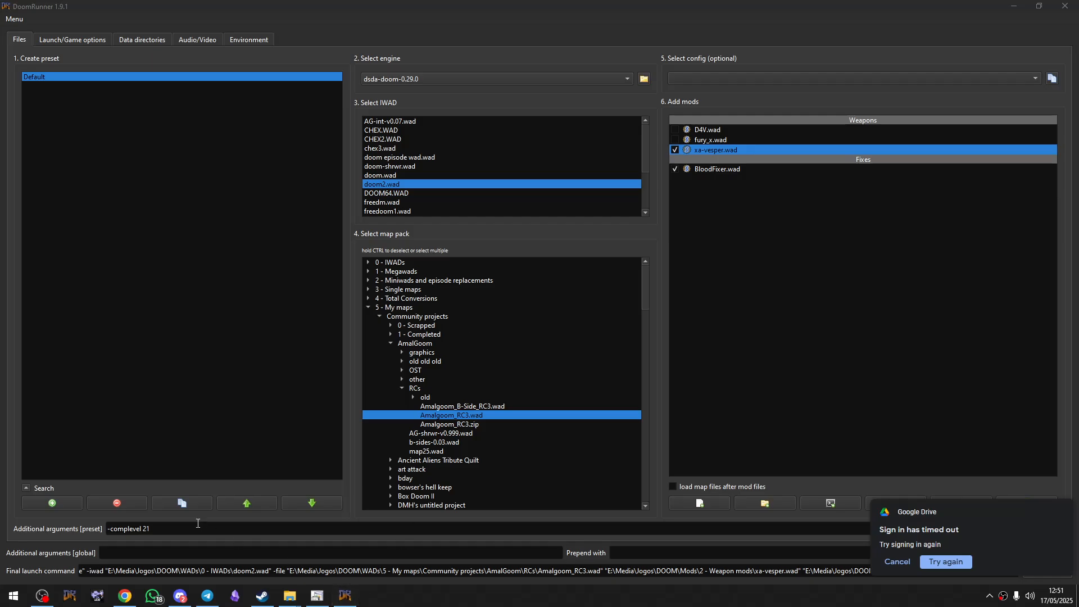
pyautogui.click(173, 532)
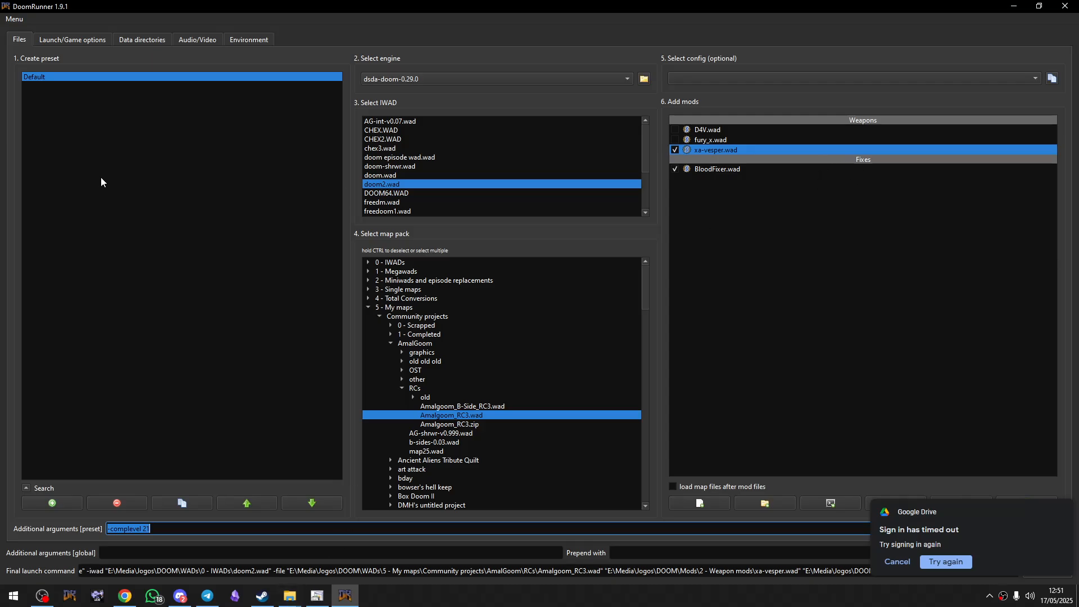
# Clone the Default preset, renaming the original Amalgoom and the clone Mario mod.
pyautogui.rightClick(37, 80)
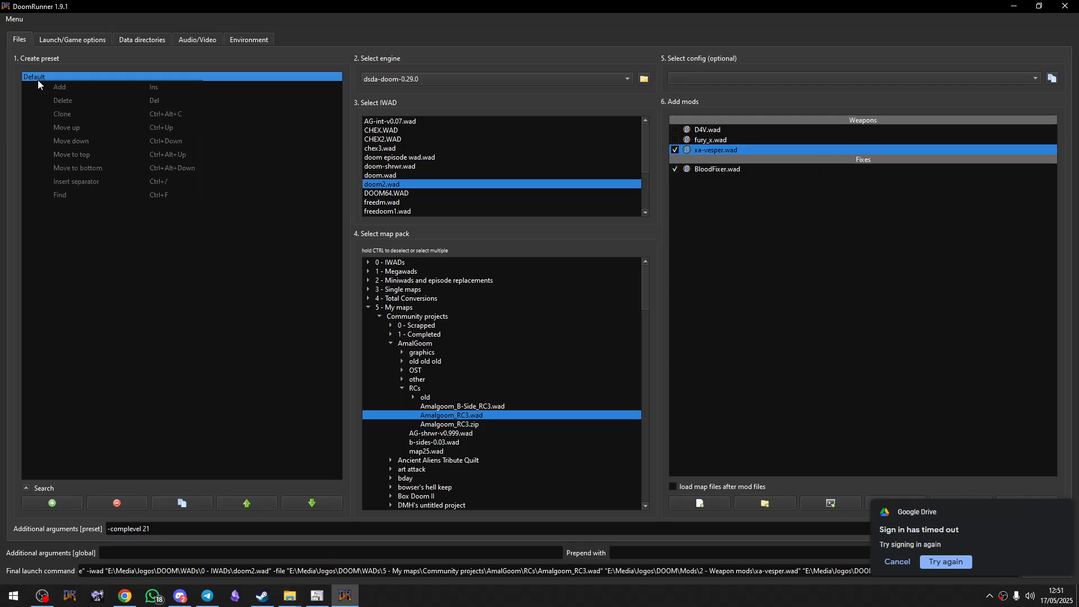
pyautogui.click(65, 116)
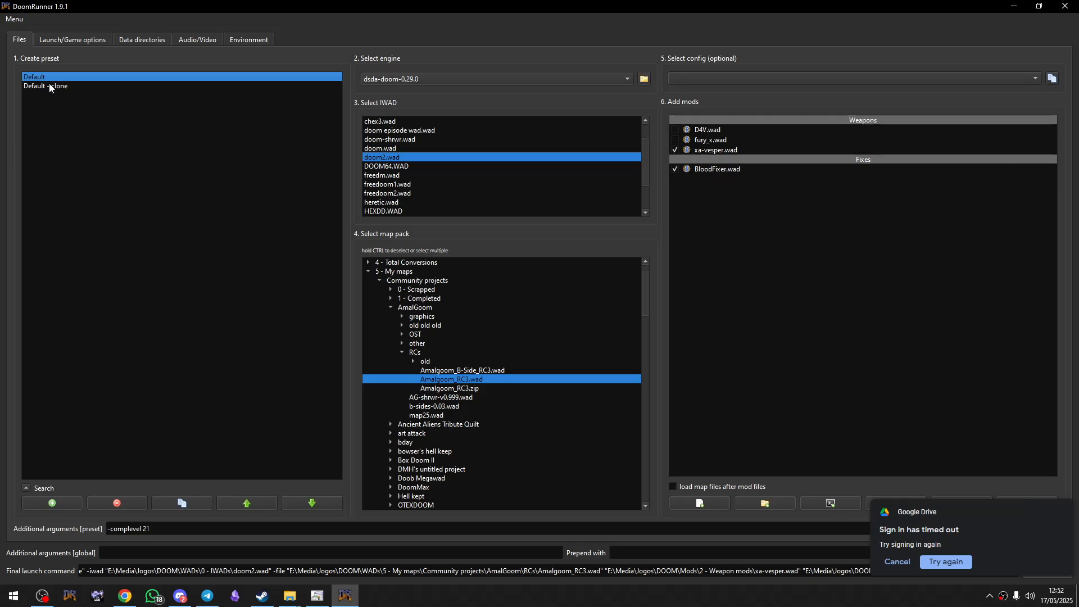
pyautogui.click(66, 77)
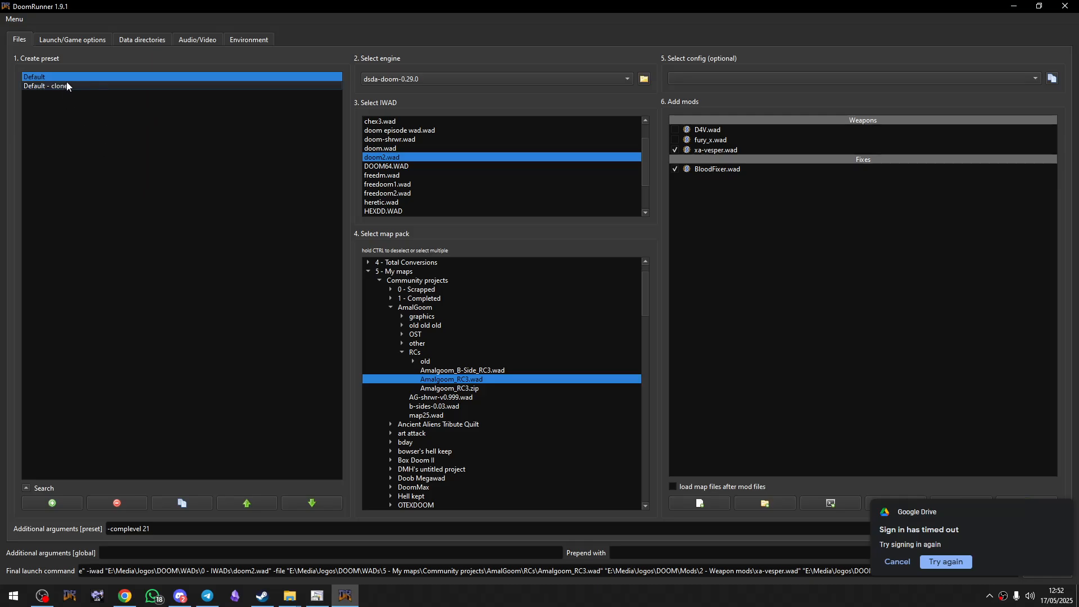
pyautogui.click(67, 77)
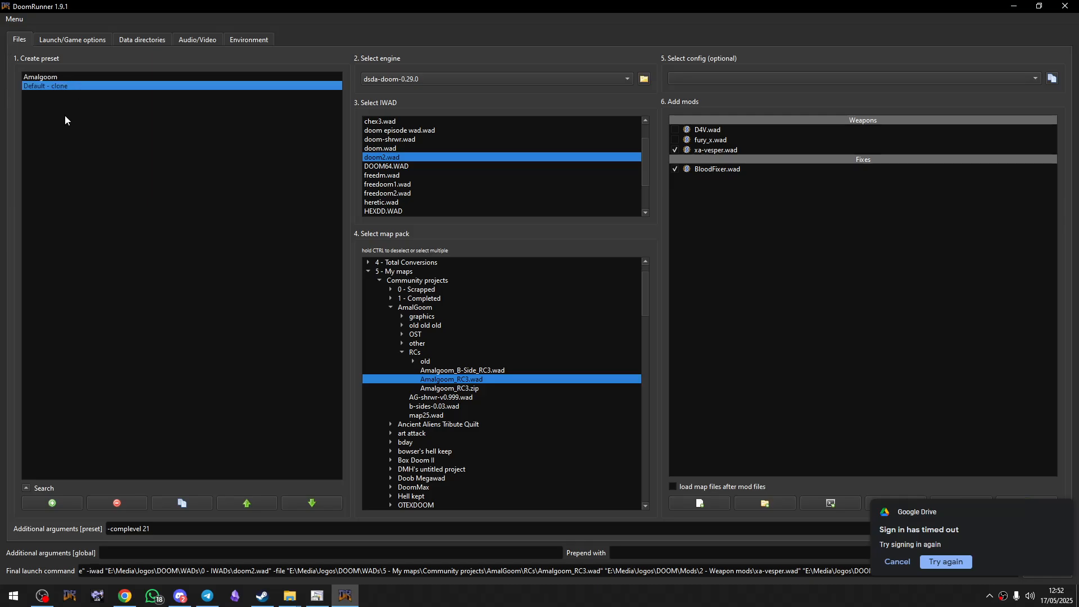
pyautogui.click(90, 85)
pyautogui.click(91, 86)
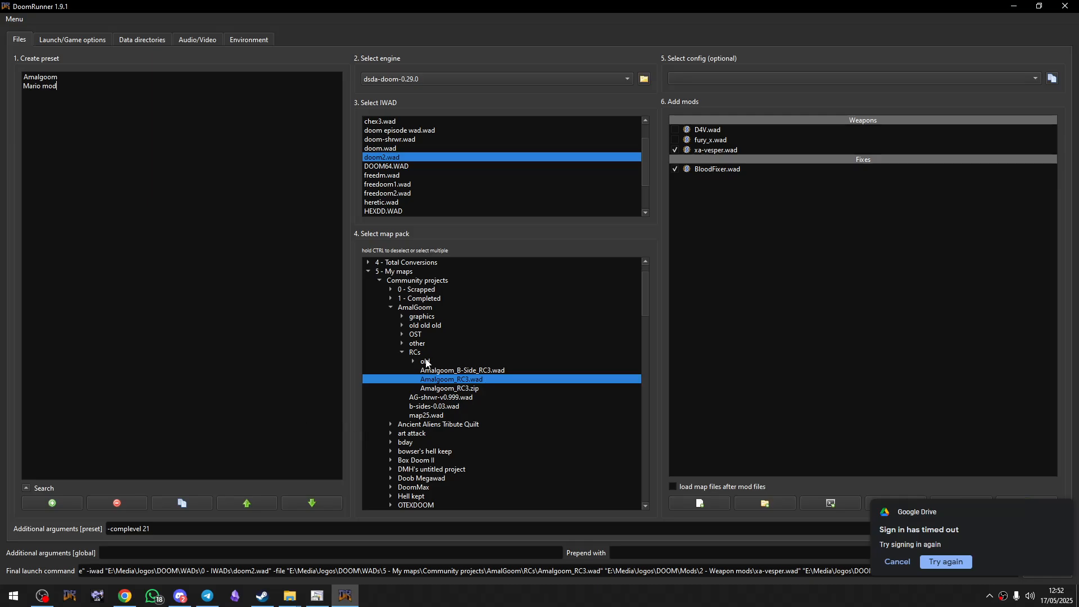
# Collapse the 5 - My maps folder and expand Super Mayhem 17 under 1 - Megawads in the map packs.
pyautogui.click(403, 351)
pyautogui.click(368, 271)
pyautogui.scroll(2, 388, 297)
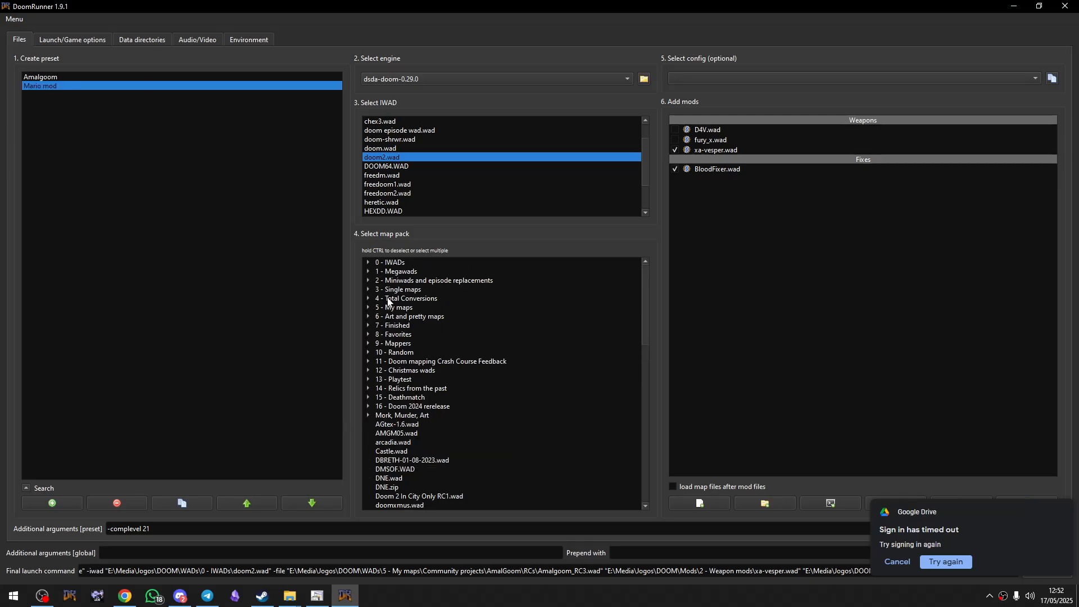
pyautogui.click(368, 271)
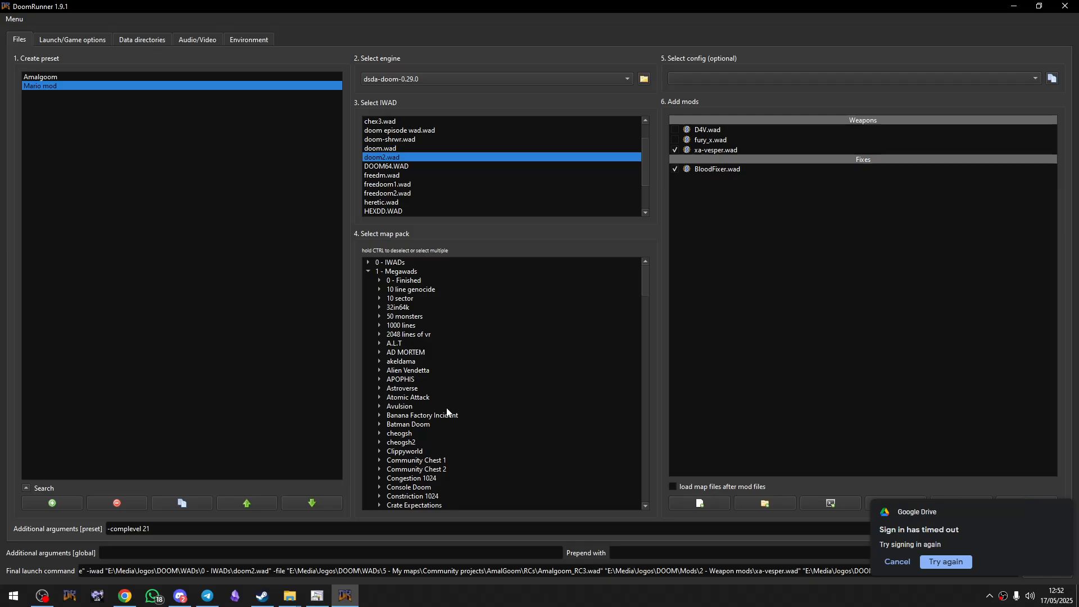
pyautogui.scroll(-12, 448, 412)
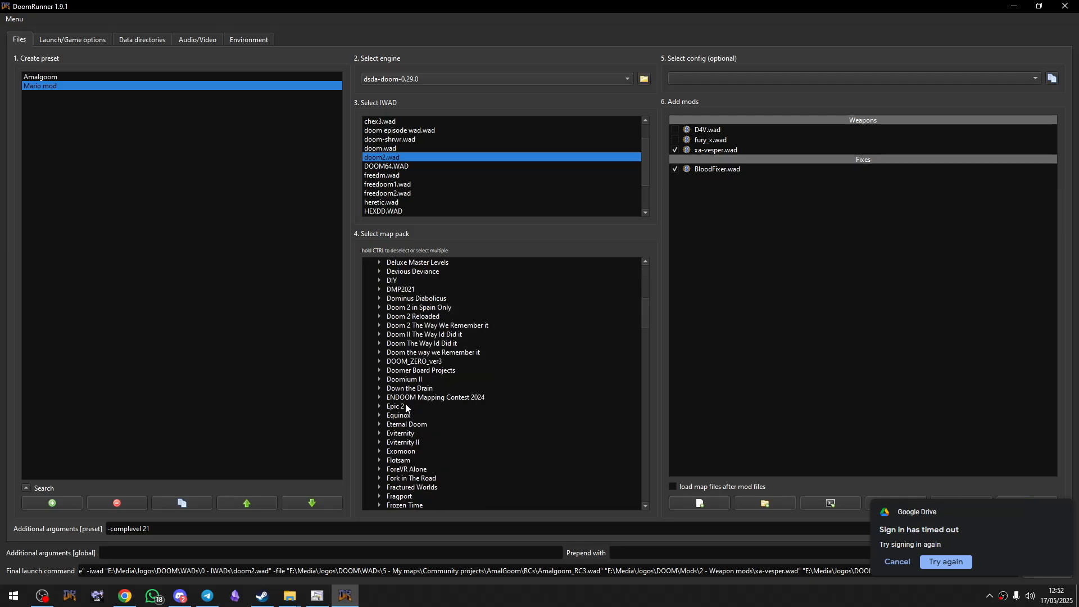
pyautogui.scroll(-12, 405, 406)
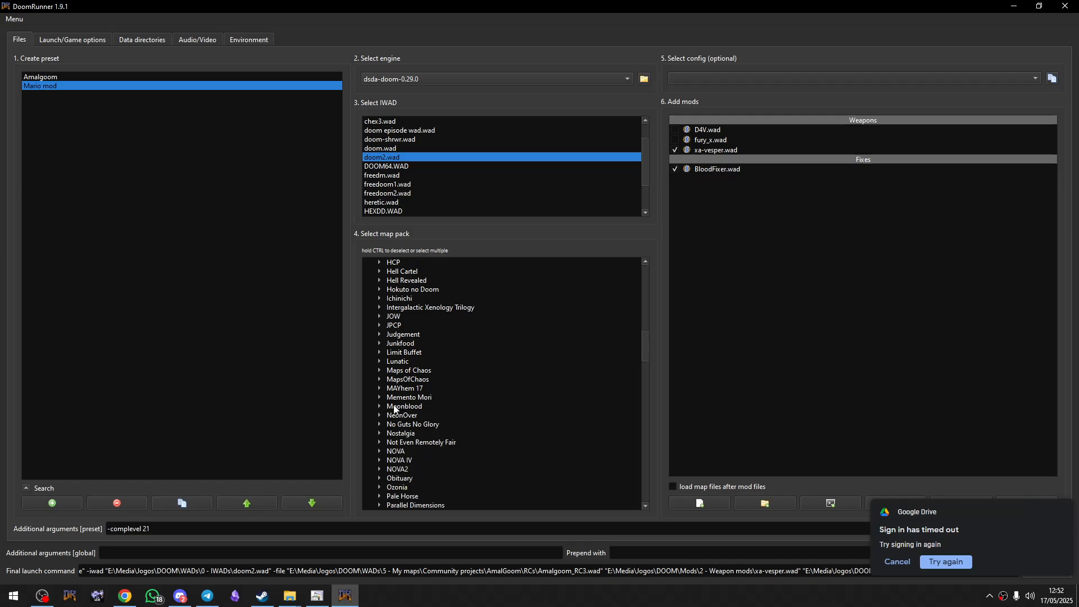
pyautogui.scroll(-8, 399, 416)
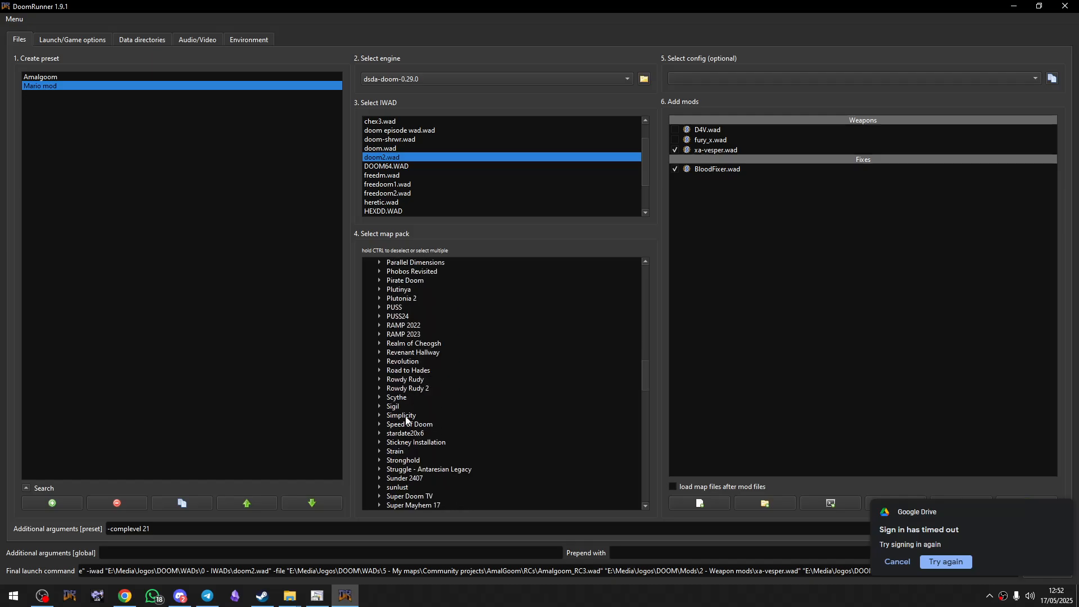
pyautogui.scroll(-2, 409, 436)
pyautogui.click(379, 450)
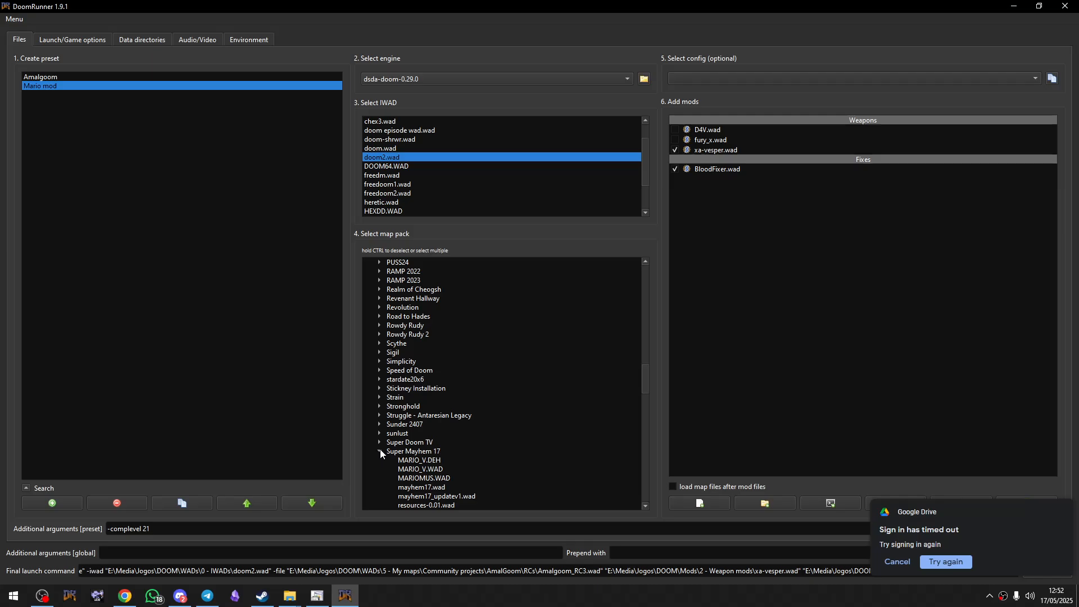
# Select both mayhem17.wad and mayhem17_updatev1.wad as the map files of the Mario mod preset.
pyautogui.scroll(-3, 375, 416)
pyautogui.click(428, 370)
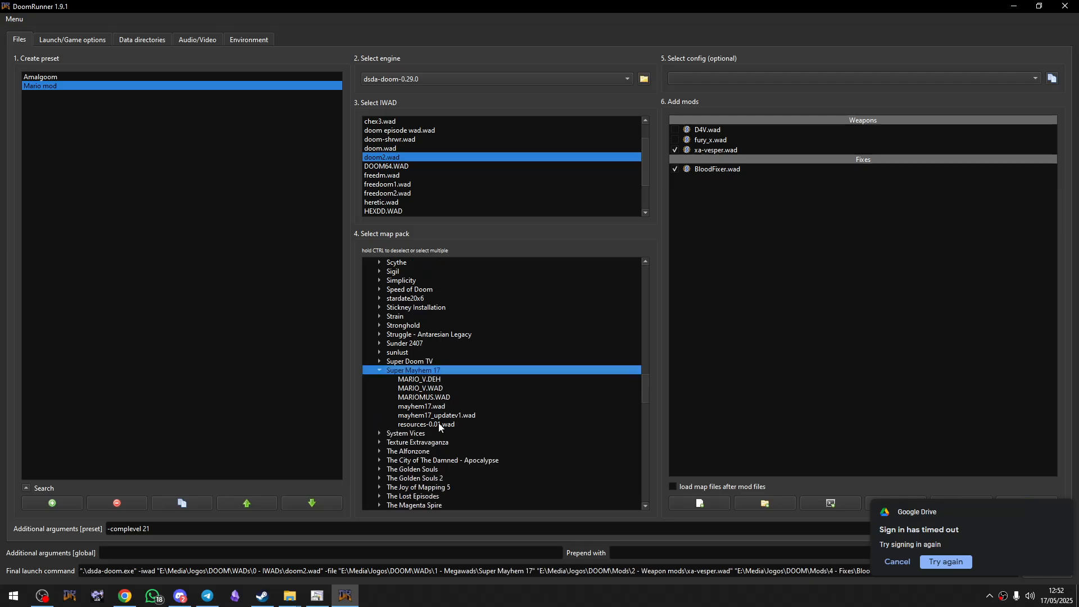
pyautogui.click(445, 414)
pyautogui.click(445, 410)
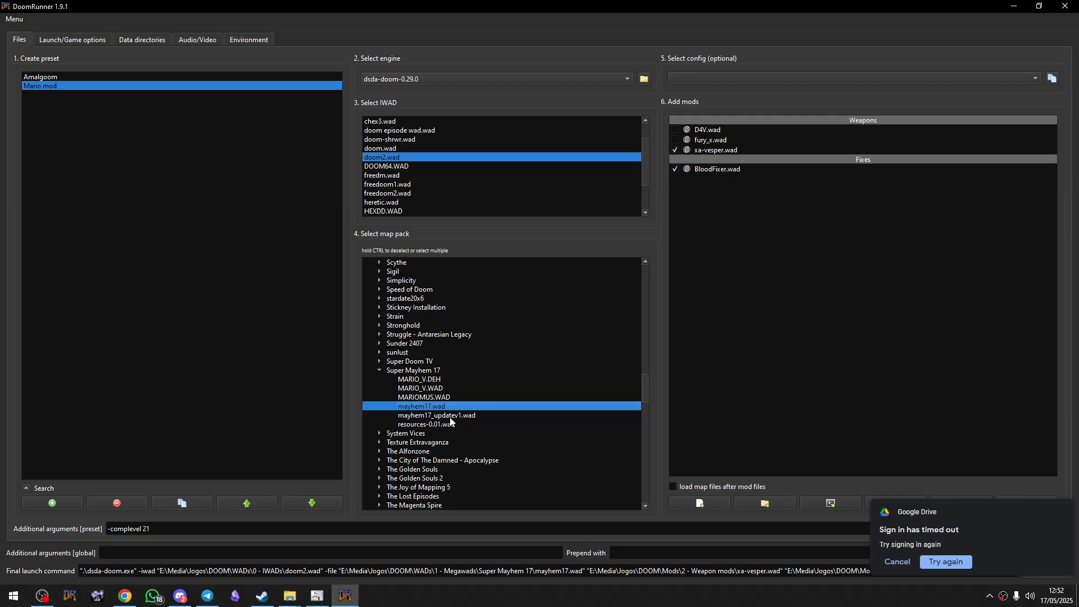
pyautogui.keyDown('ctrl'); pyautogui.click(450, 416); pyautogui.keyUp('ctrl')
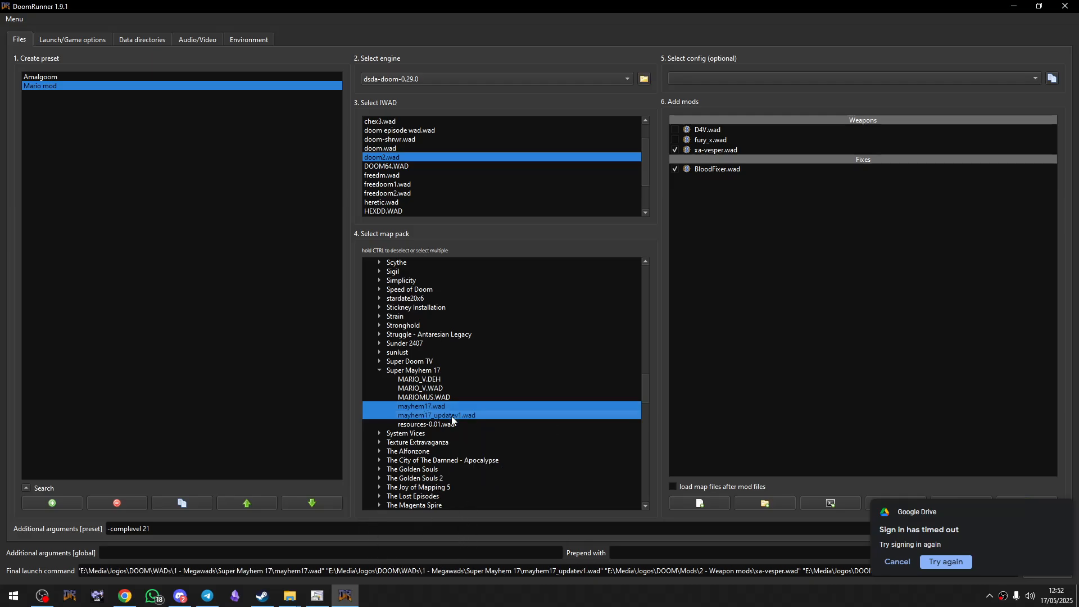
# Add MARIO_V.WAD and MARIO_V.DEH to the preset's selected map files, dismiss the Google Drive notice and launch the game.
pyautogui.keyDown('ctrl'); pyautogui.click(434, 388); pyautogui.keyUp('ctrl')
pyautogui.keyDown('ctrl'); pyautogui.click(436, 381); pyautogui.keyUp('ctrl')
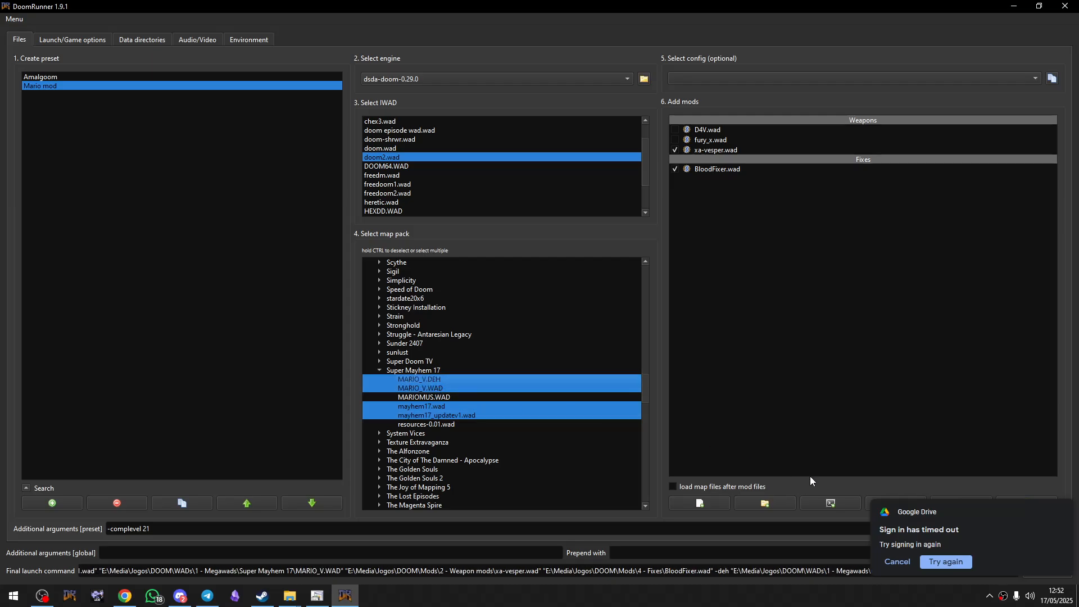
pyautogui.click(898, 562)
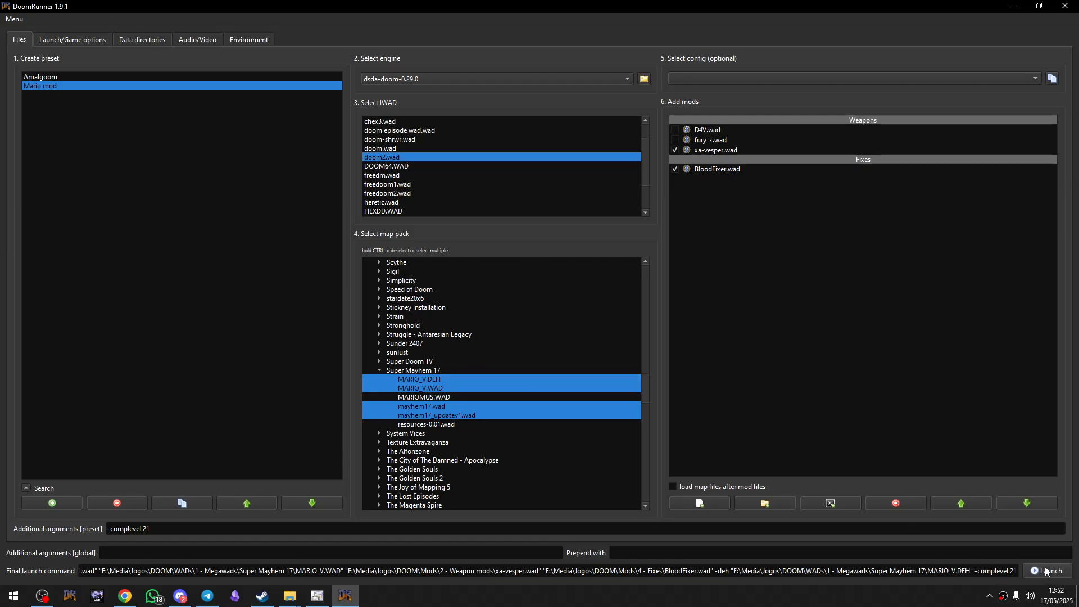
pyautogui.click(361, 589)
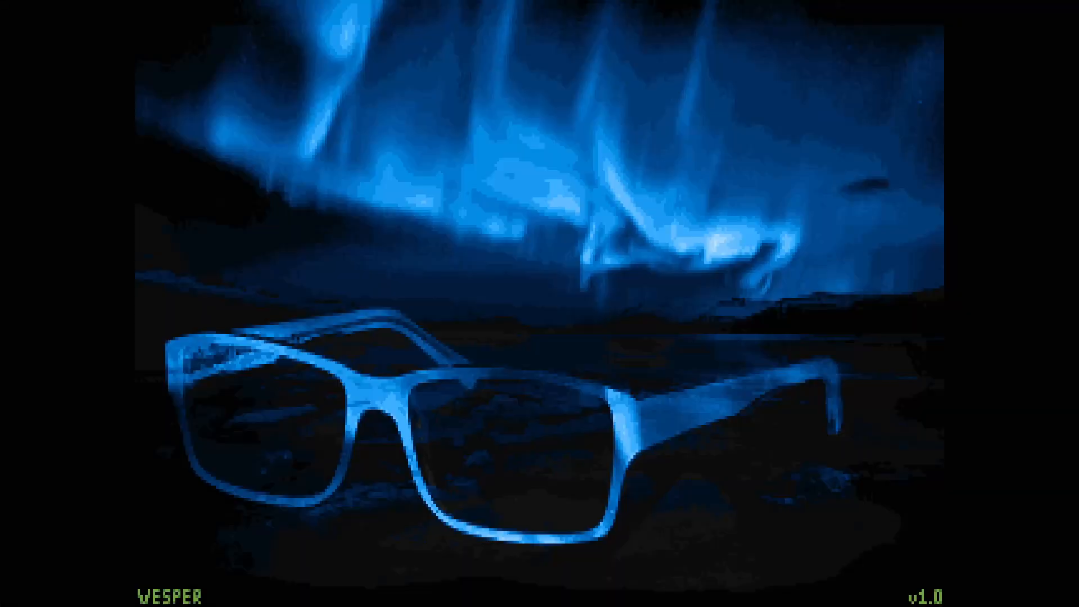
# Return to DoomRunner to disable the xa-vesper.wad mod, and quit the running dsda-doom game.
pyautogui.hotkey('alt', 'Tab')
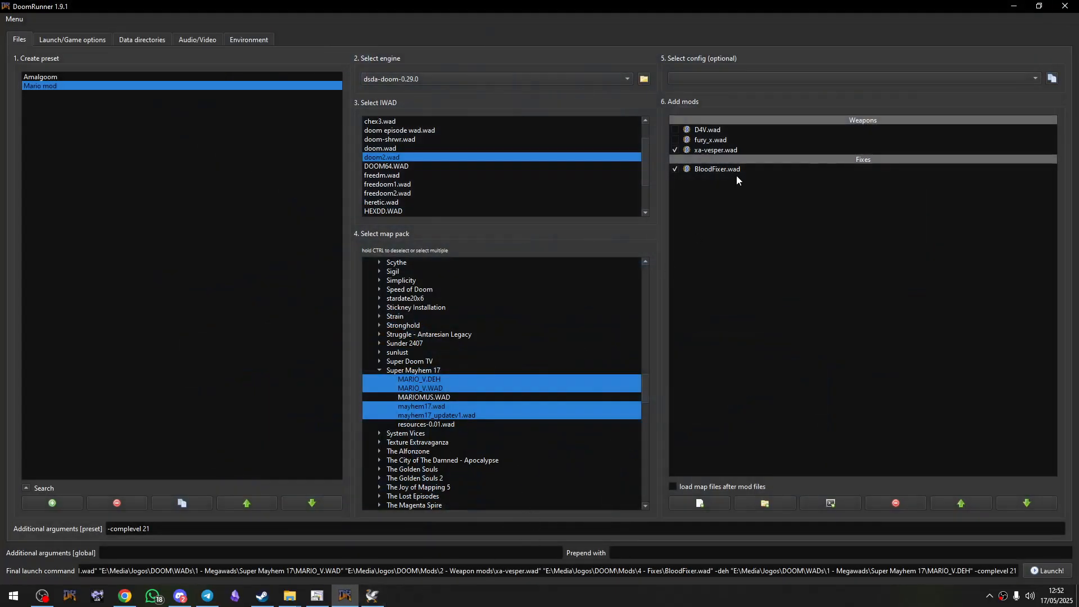
pyautogui.moveTo(382, 598)
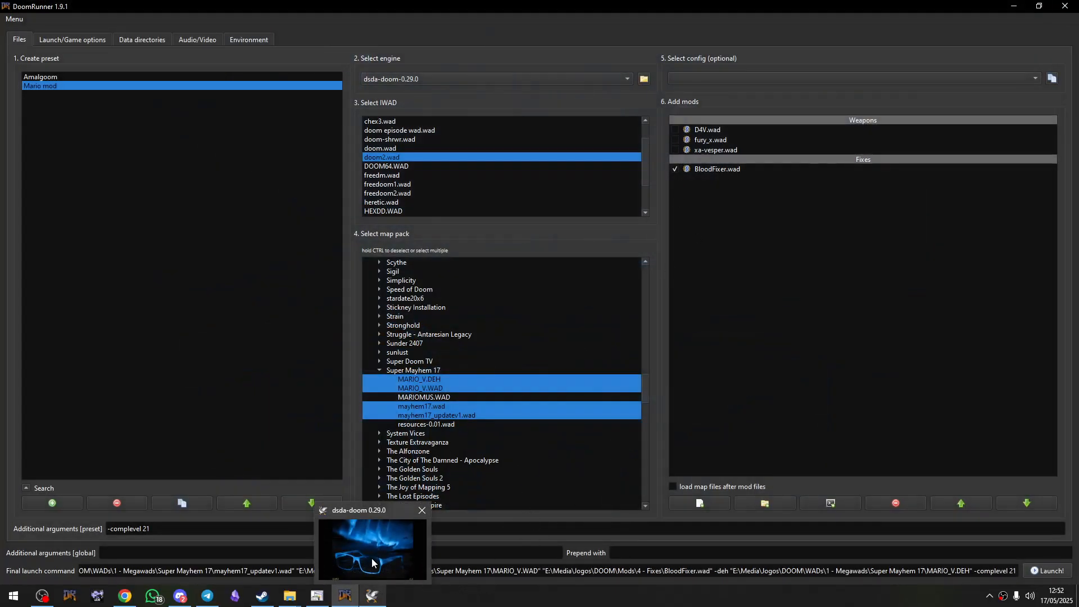
pyautogui.click(396, 549)
pyautogui.press('y')
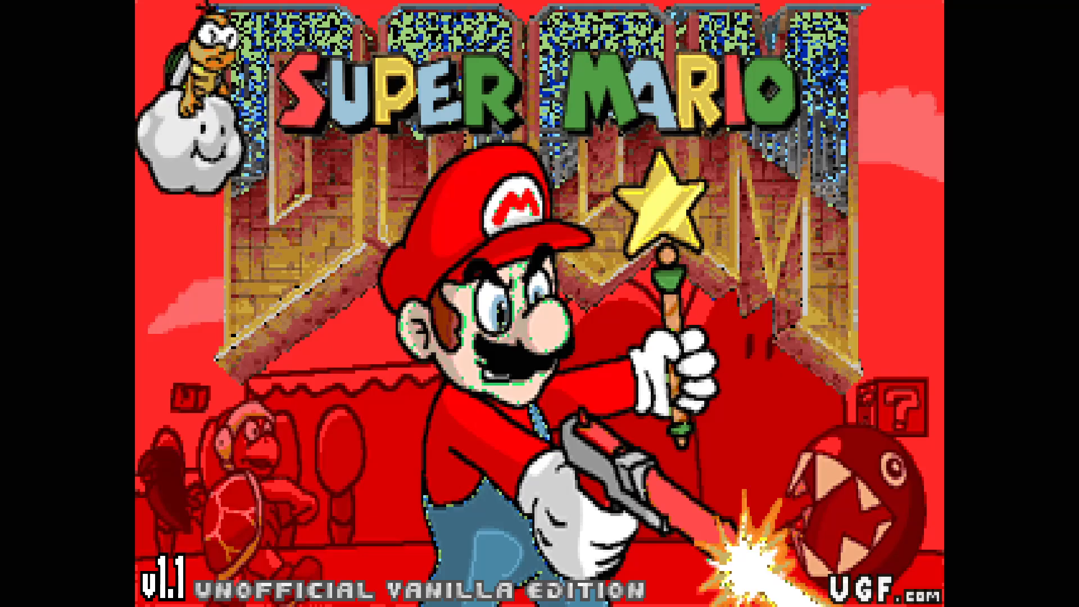
# Start a new game in Super Mayhem with the Mario mod files loaded.
pyautogui.press('Escape')
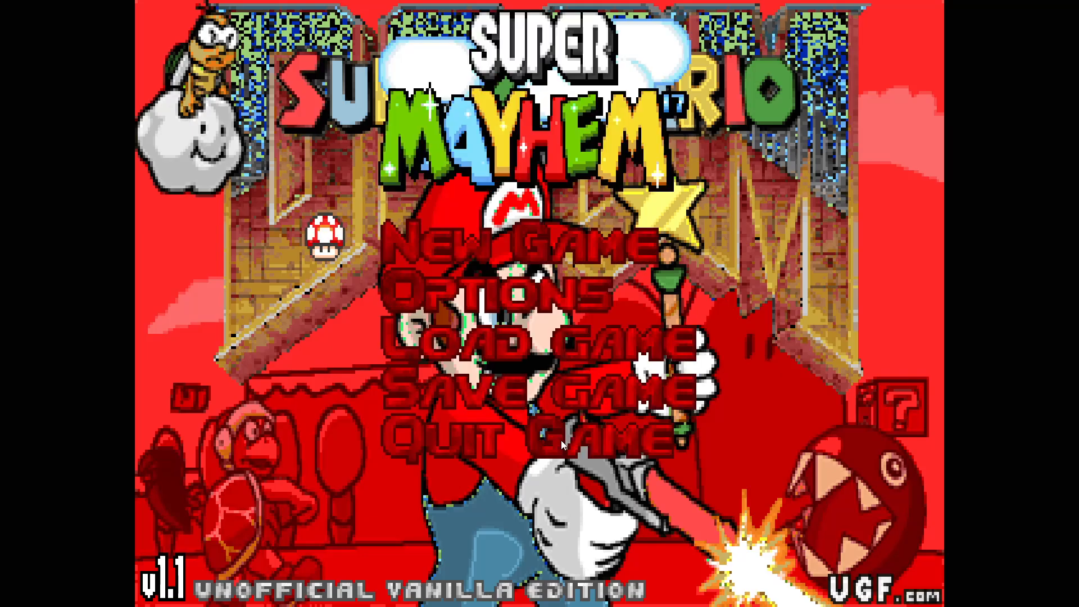
pyautogui.press('Return')
pyautogui.press('Return')
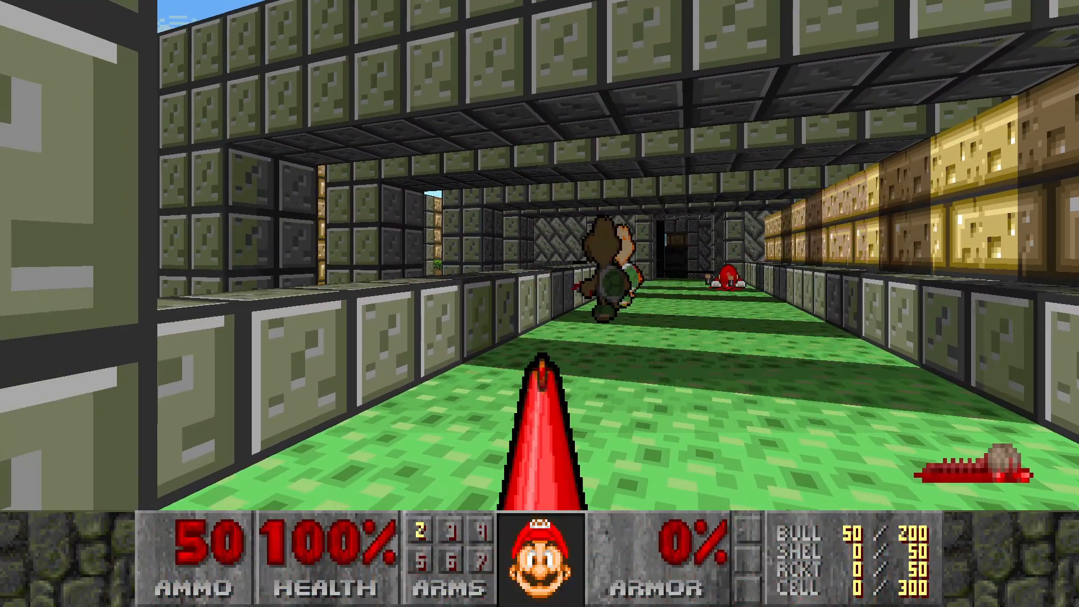
# Play through parts of the brick level and the snowy dock level, shooting enemies to check the Mario mod's sprites and weapon.
pyautogui.press('d')
pyautogui.press('w')
pyautogui.click(539, 304)
pyautogui.click(540, 303)
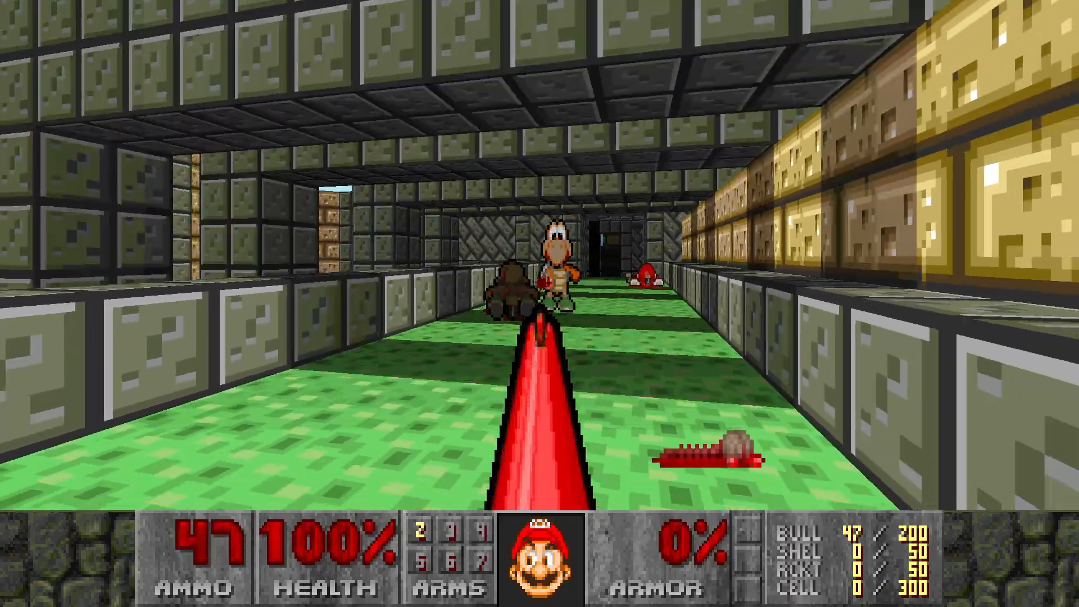
pyautogui.click(539, 303)
pyautogui.click(540, 303)
pyautogui.press('w')
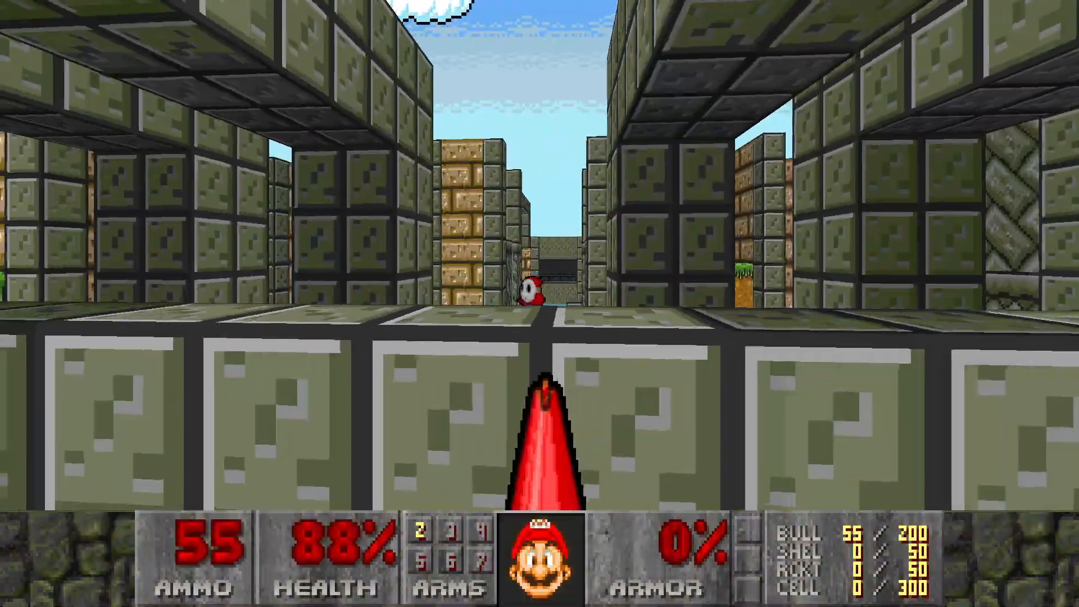
pyautogui.press('w')
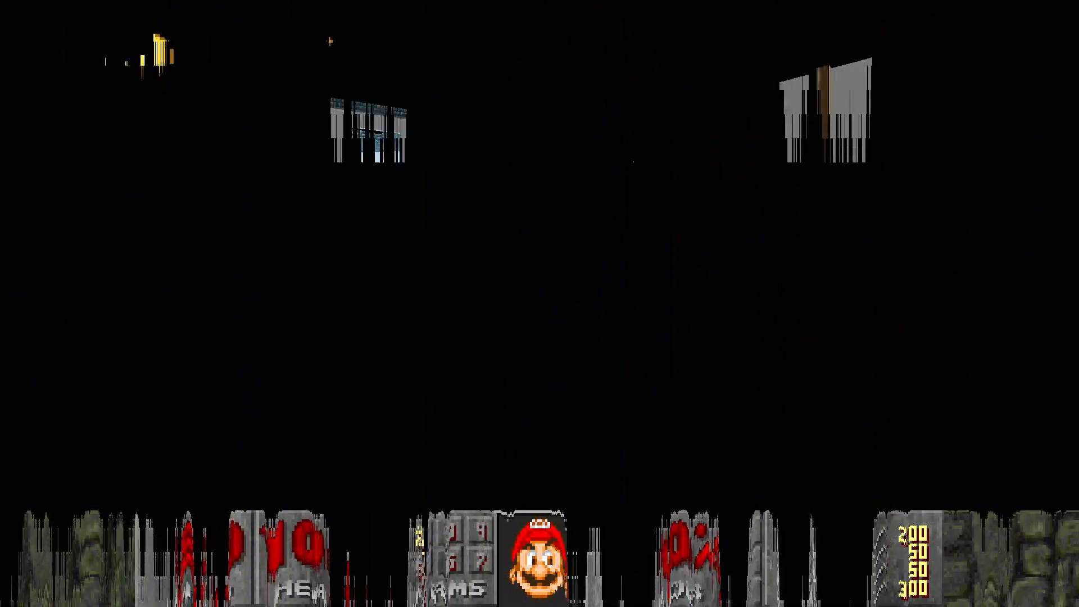
pyautogui.press('w')
pyautogui.press('w')
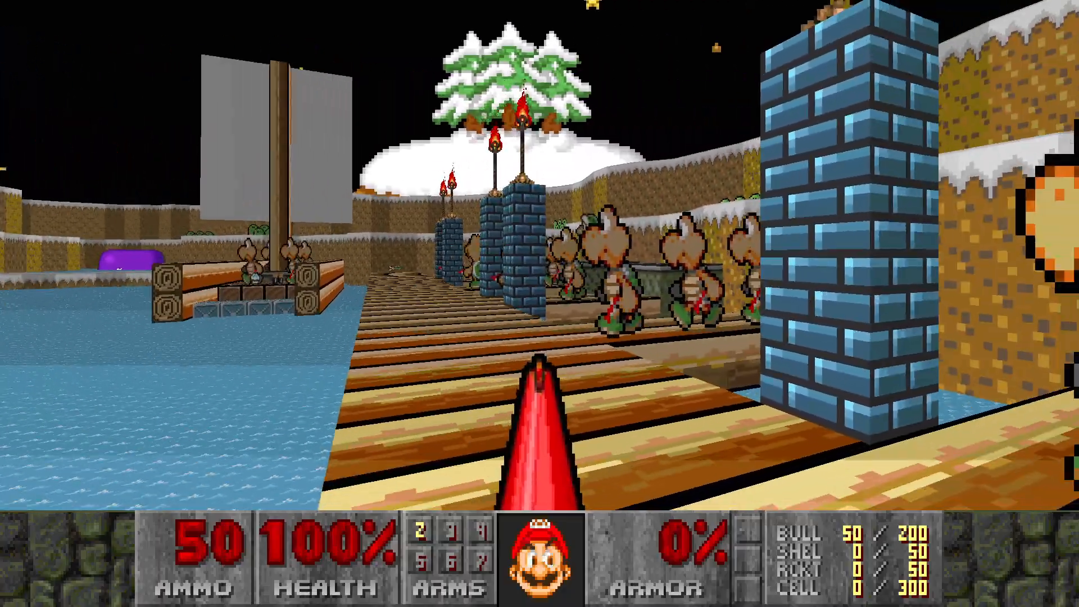
pyautogui.press('w')
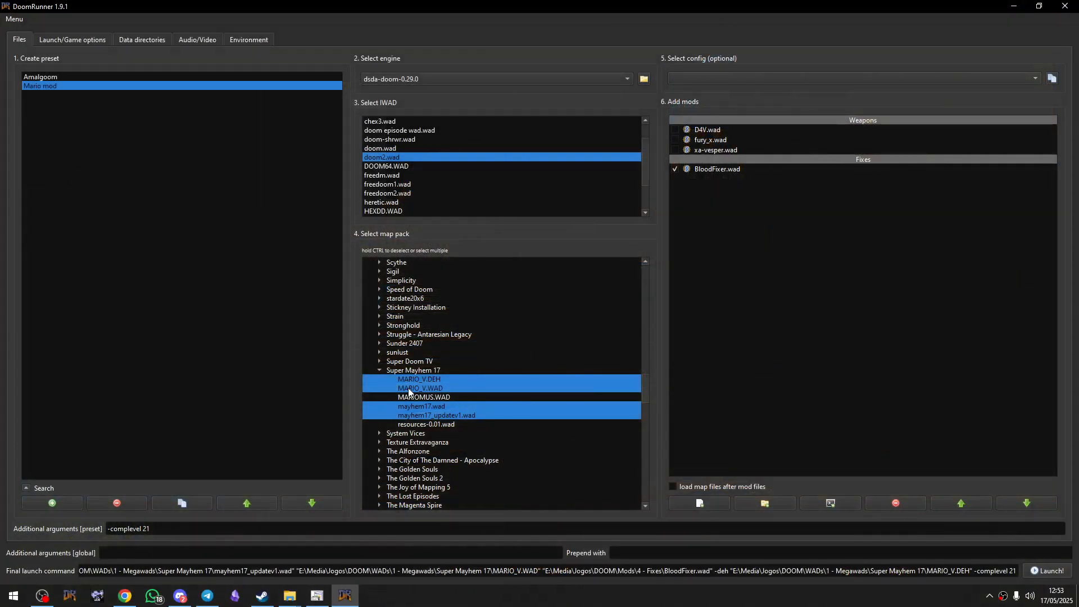
# Deselect MARIO_V.WAD and MARIO_V.DEH, keeping only mayhem17.wad and mayhem17_updatev1.wad as the preset's map files.
pyautogui.keyDown('ctrl'); pyautogui.click(409, 389); pyautogui.keyUp('ctrl')
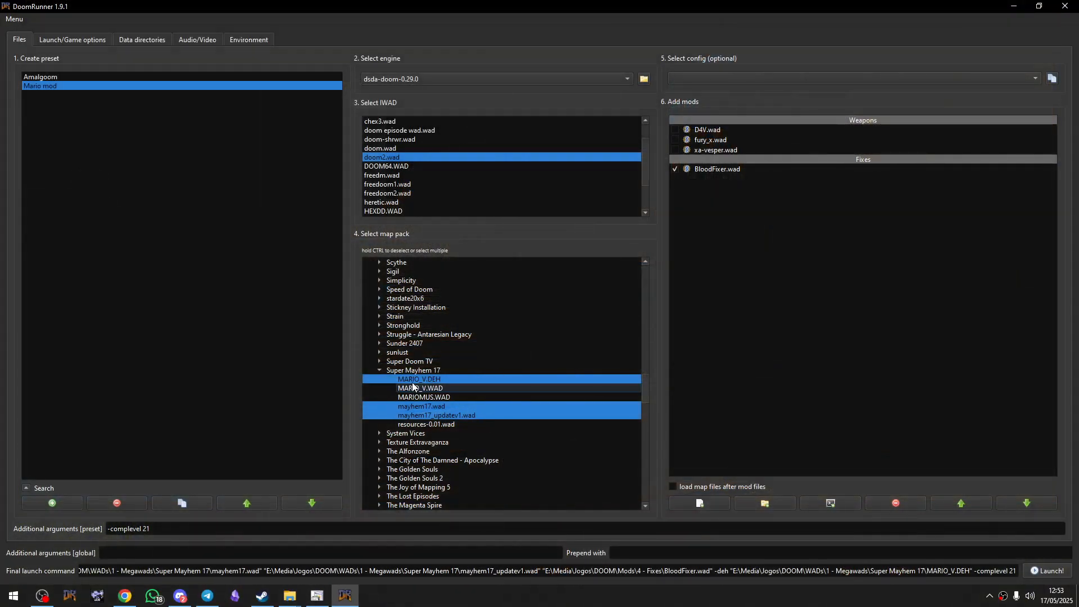
pyautogui.keyDown('ctrl'); pyautogui.click(416, 380); pyautogui.keyUp('ctrl')
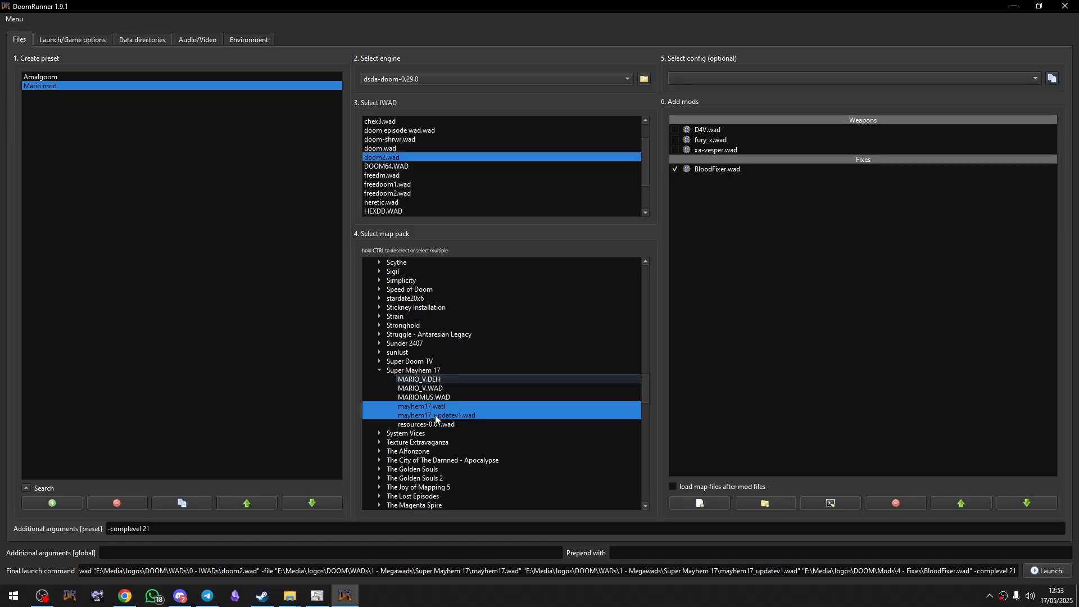
pyautogui.keyDown('ctrl'); pyautogui.click(434, 389); pyautogui.keyUp('ctrl')
pyautogui.keyDown('ctrl'); pyautogui.click(435, 381); pyautogui.keyUp('ctrl')
pyautogui.keyDown('ctrl'); pyautogui.click(434, 387); pyautogui.keyUp('ctrl')
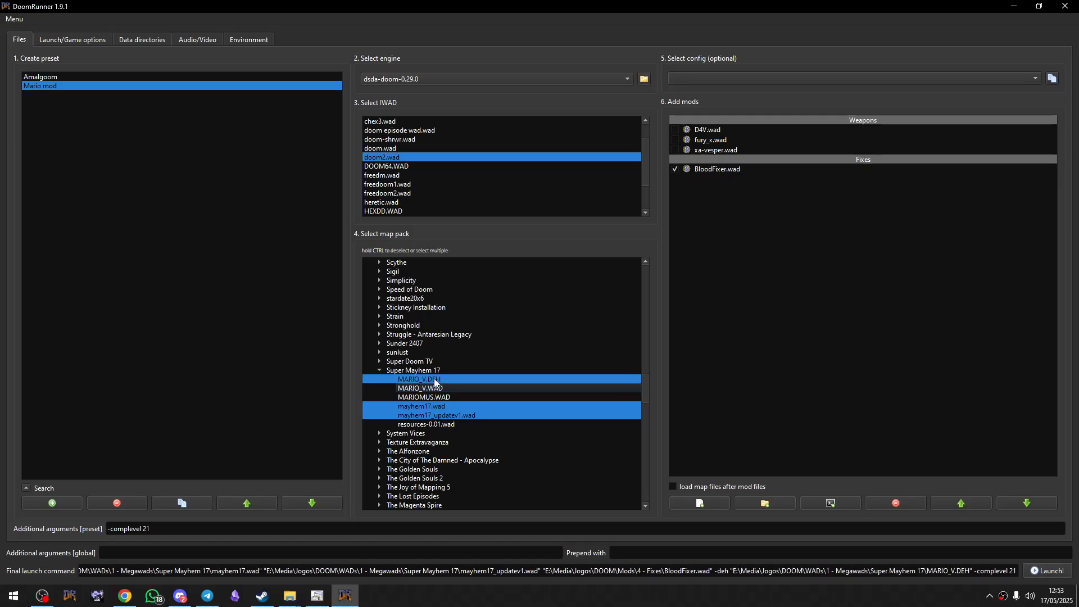
pyautogui.keyDown('ctrl'); pyautogui.click(434, 380); pyautogui.keyUp('ctrl')
pyautogui.keyDown('ctrl'); pyautogui.click(434, 380); pyautogui.keyUp('ctrl')
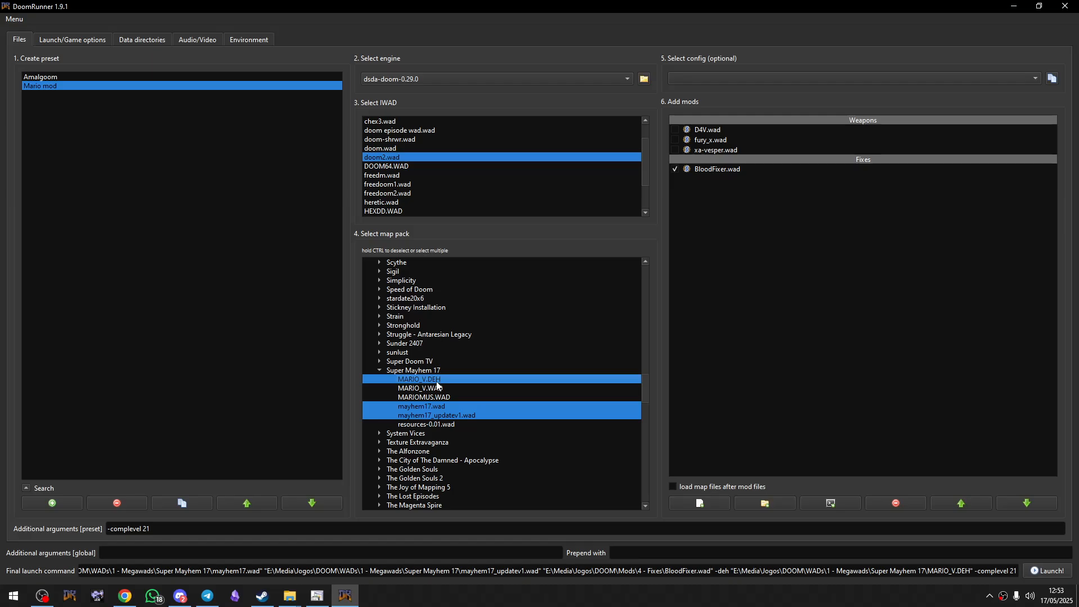
pyautogui.keyDown('ctrl'); pyautogui.click(437, 382); pyautogui.keyUp('ctrl')
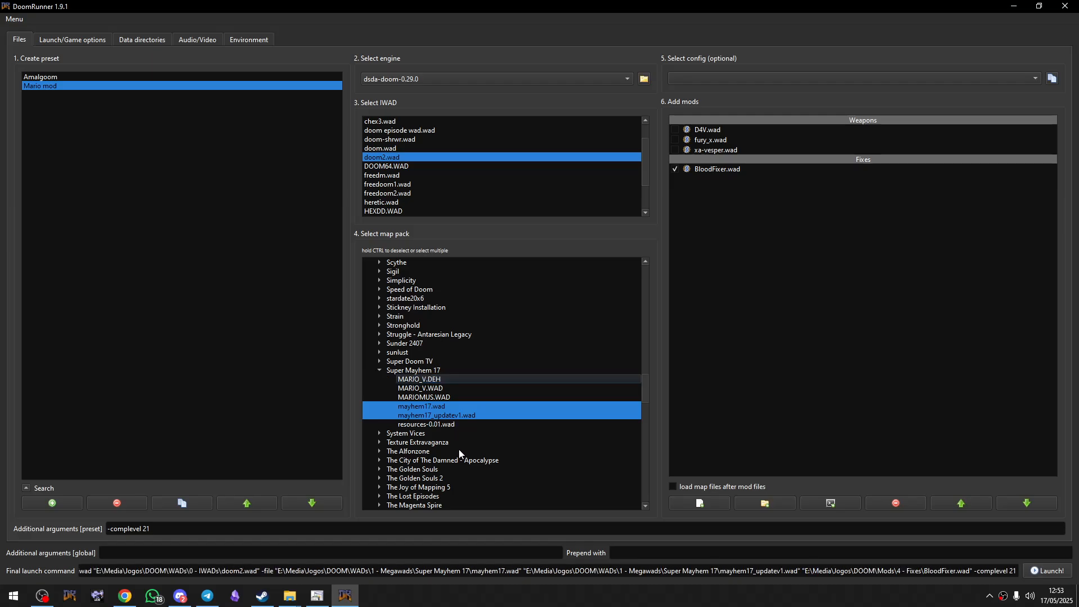
# Launch the preset without the Mario mod files and start a new game.
pyautogui.click(1057, 575)
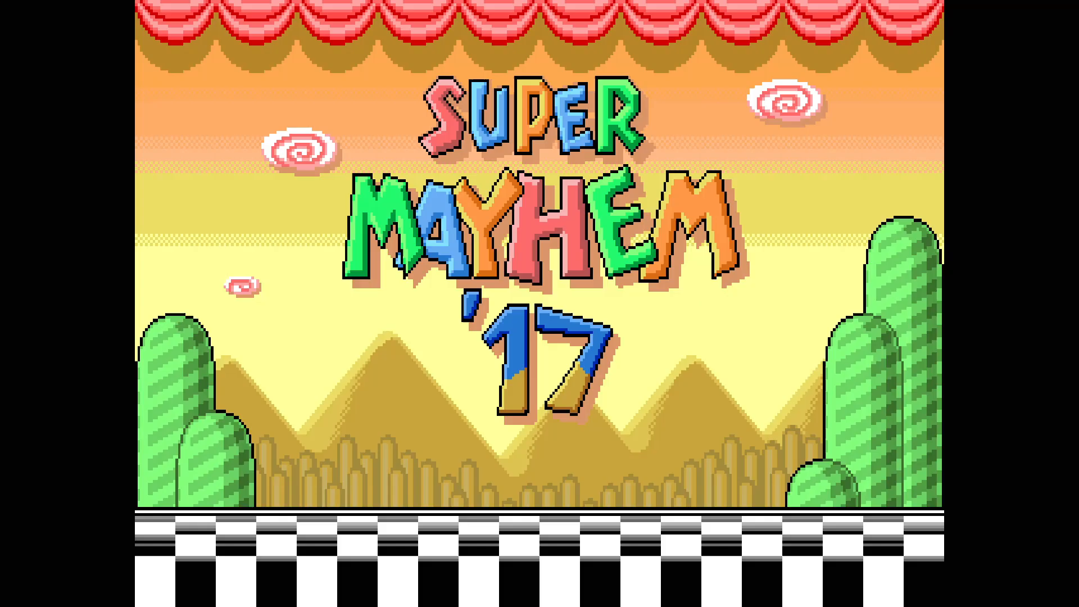
pyautogui.press('Escape')
pyautogui.press('Return')
pyautogui.press('Return')
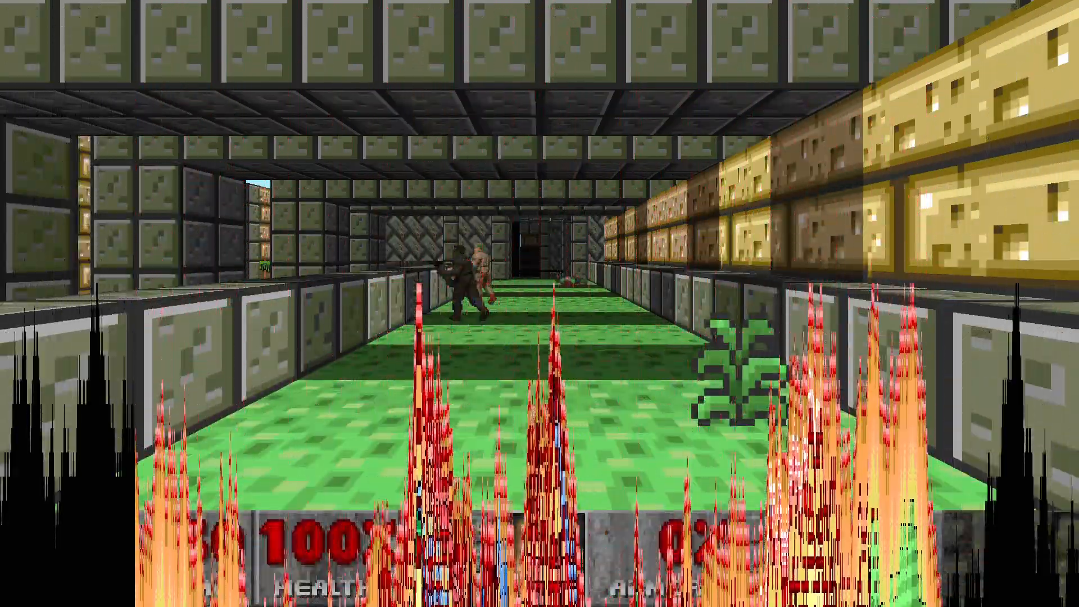
# Walk through the same brick and snowy dock levels to compare the regular Doom enemies and weapon, and exit the game.
pyautogui.press('w')
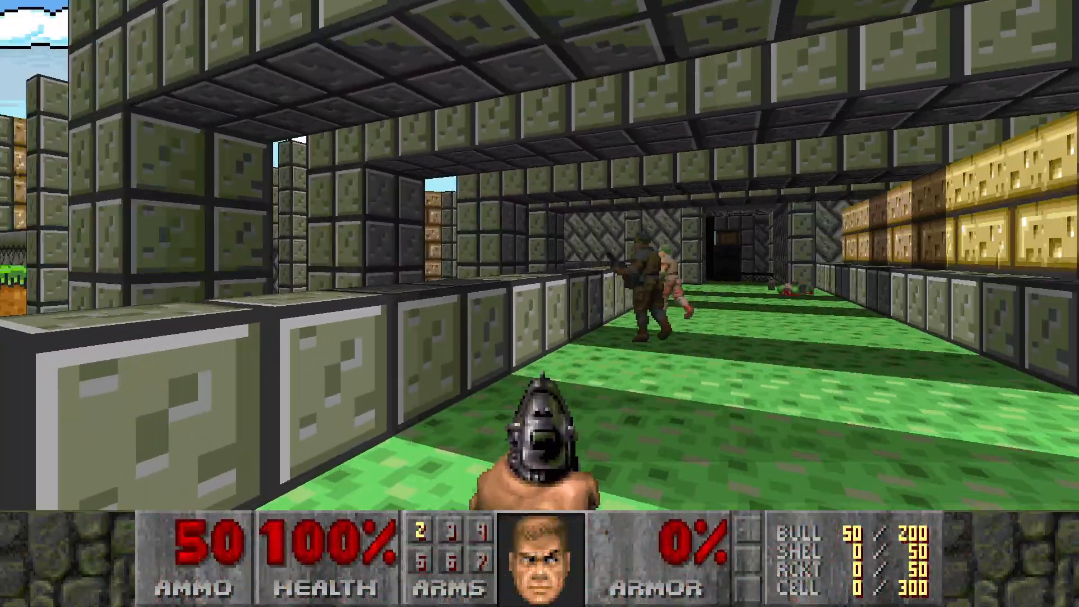
pyautogui.press('w')
pyautogui.press('space')
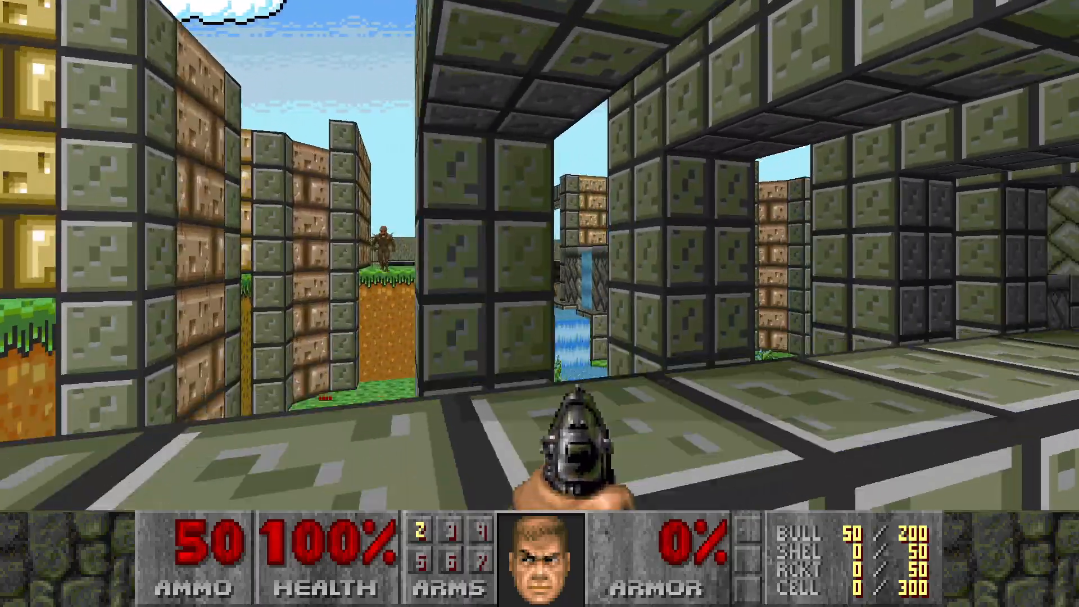
pyautogui.press('d')
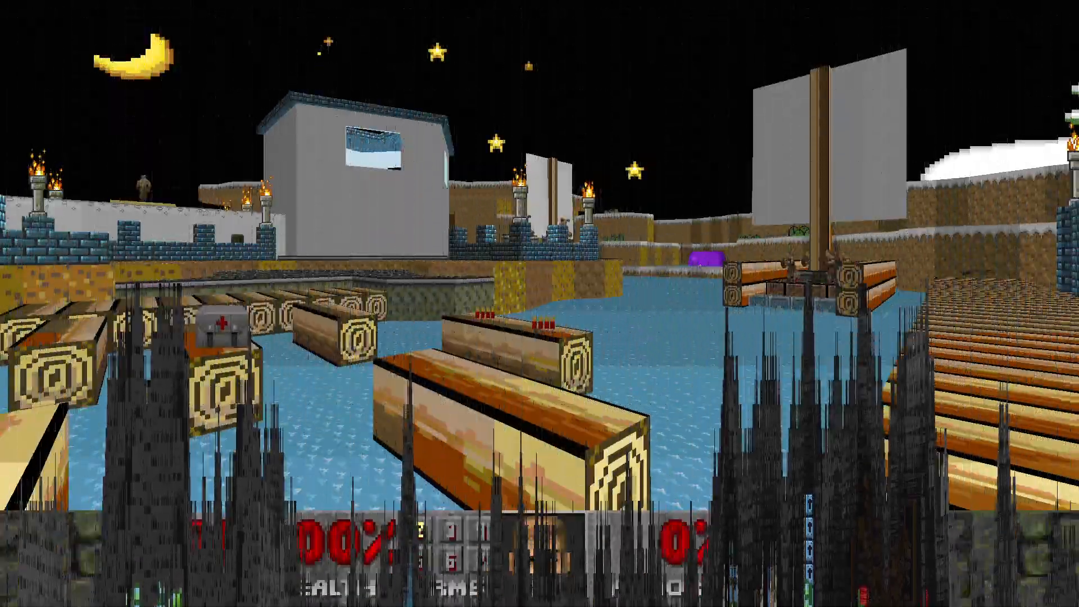
pyautogui.press('w')
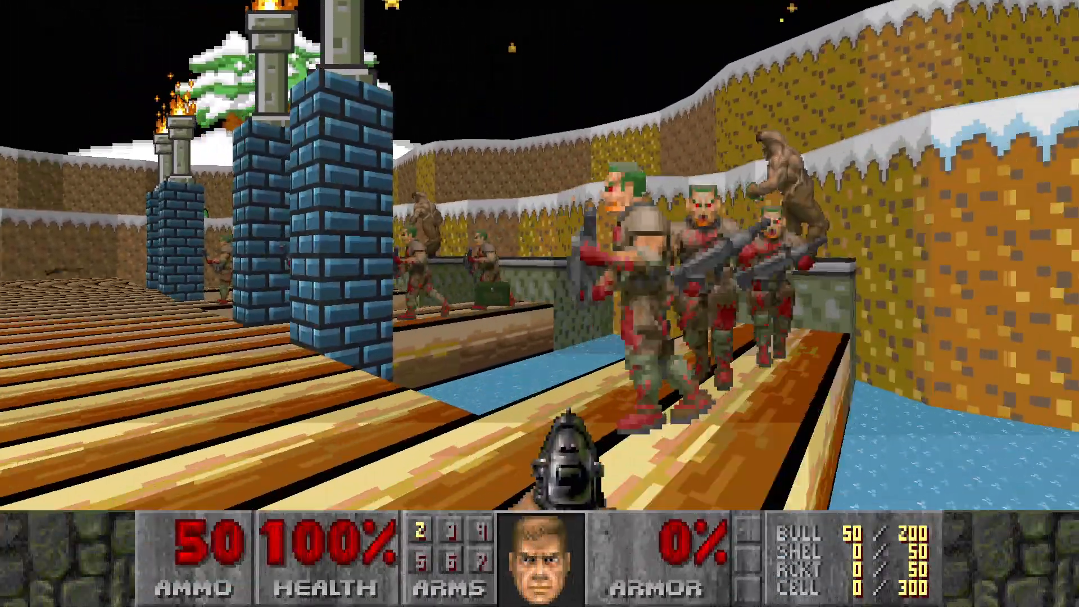
pyautogui.press('a')
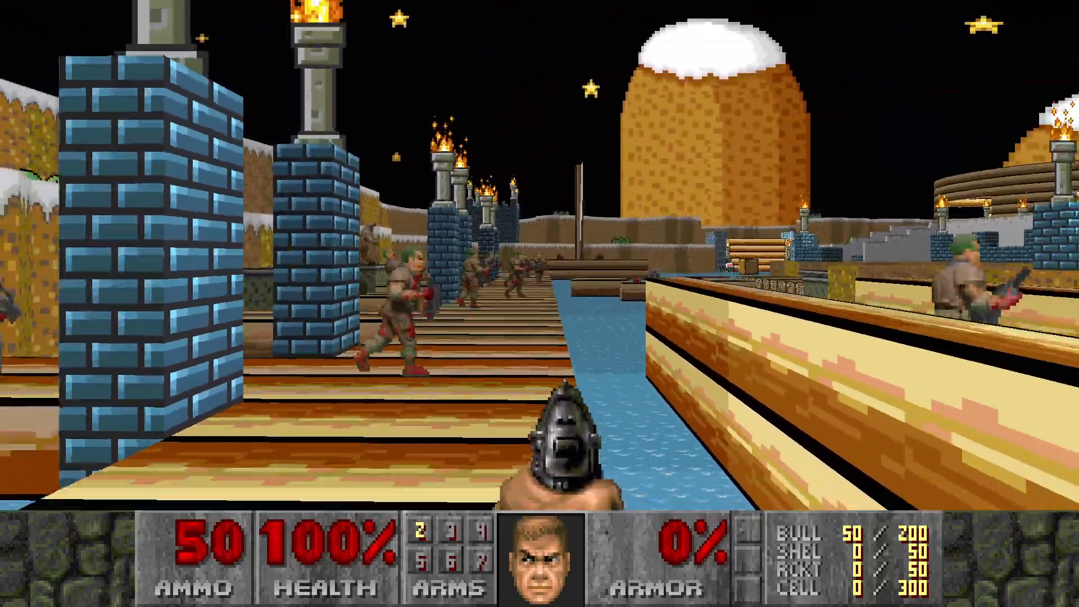
pyautogui.press('w')
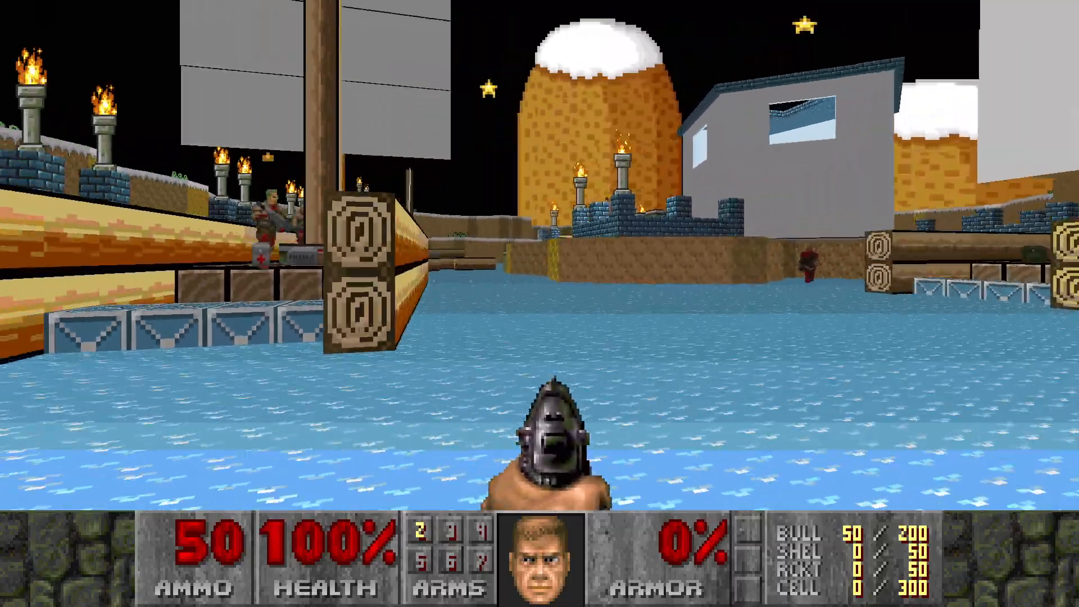
pyautogui.press('a')
pyautogui.press('d')
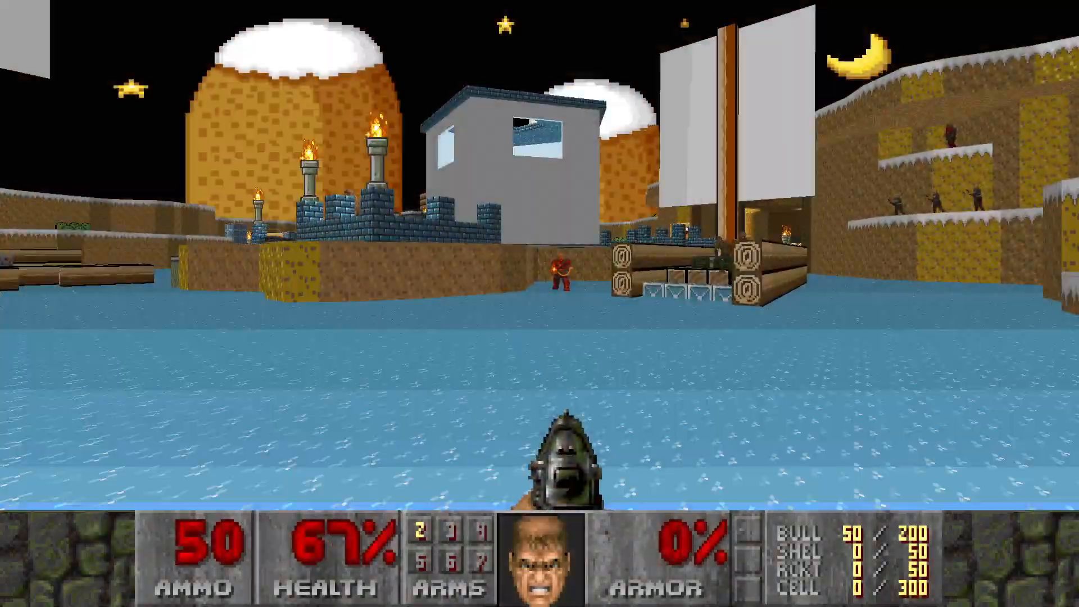
pyautogui.press('a')
pyautogui.press('w')
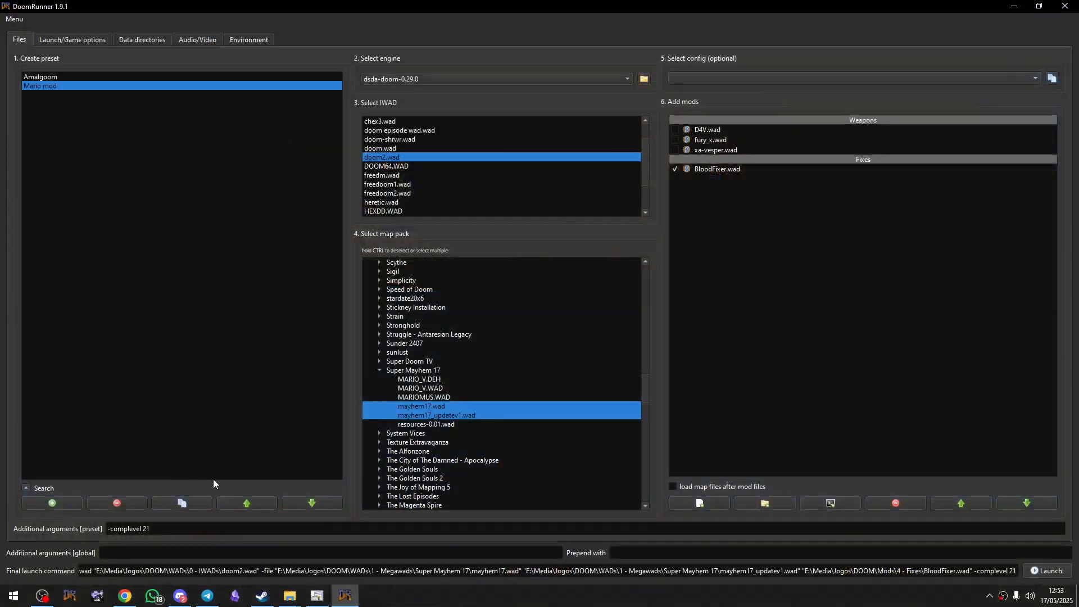
pyautogui.scroll(-1, 535, 369)
pyautogui.scroll(5, 462, 366)
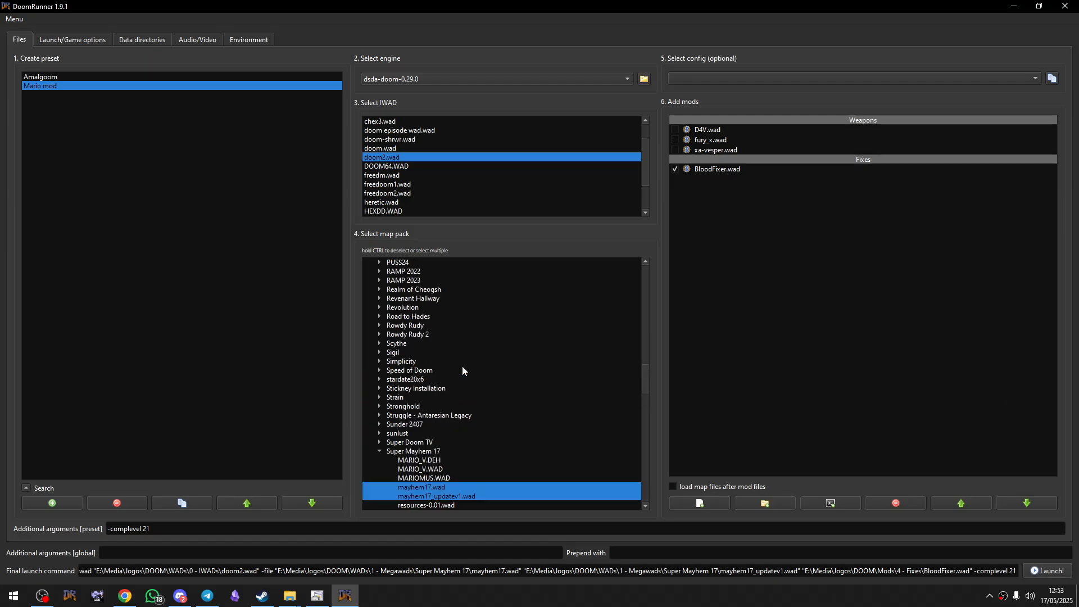
pyautogui.scroll(-3, 479, 371)
pyautogui.scroll(-6, 483, 363)
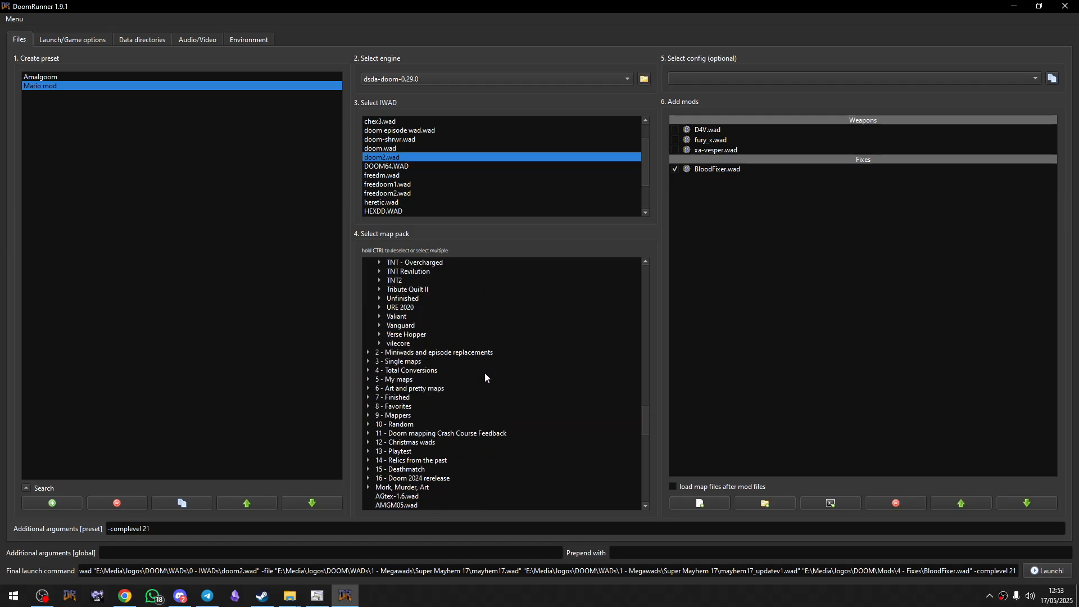
pyautogui.scroll(12, 484, 372)
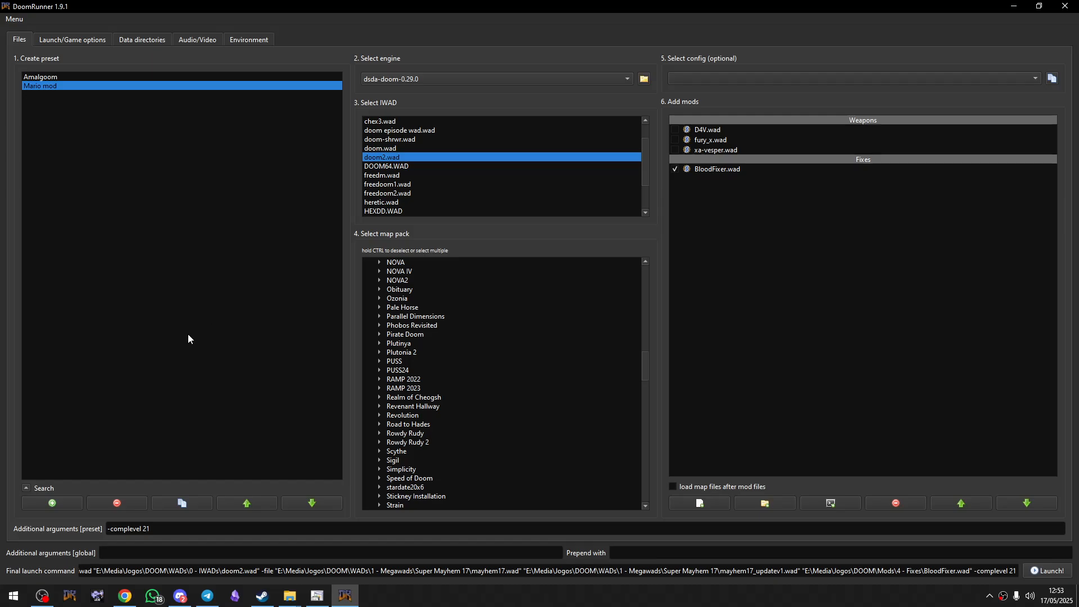
# Switch to the OBS window.
pyautogui.moveTo(50, 599)
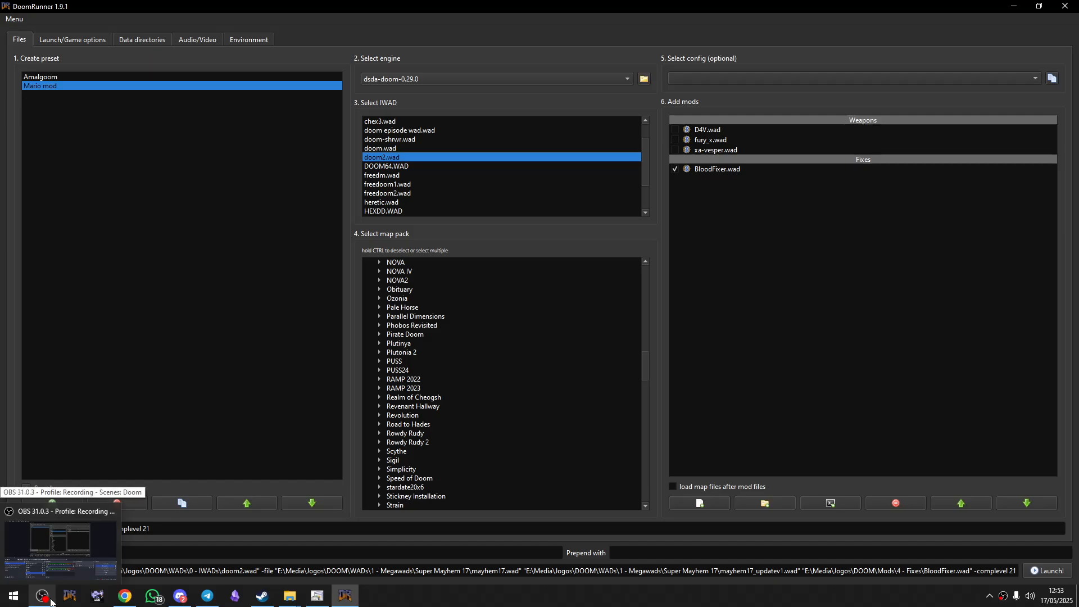
pyautogui.click(56, 578)
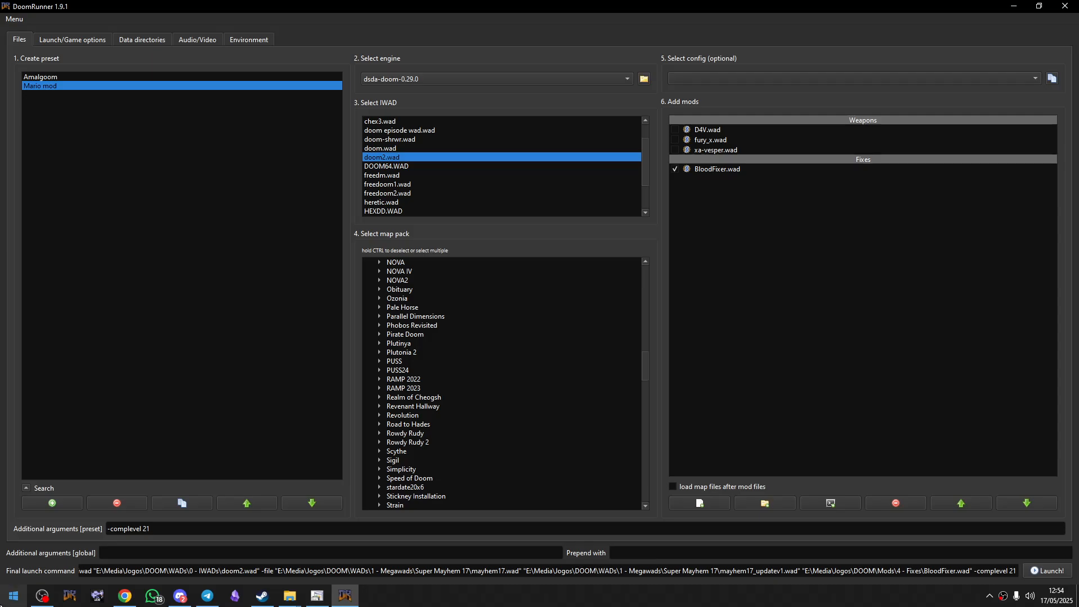
pyautogui.click(42, 595)
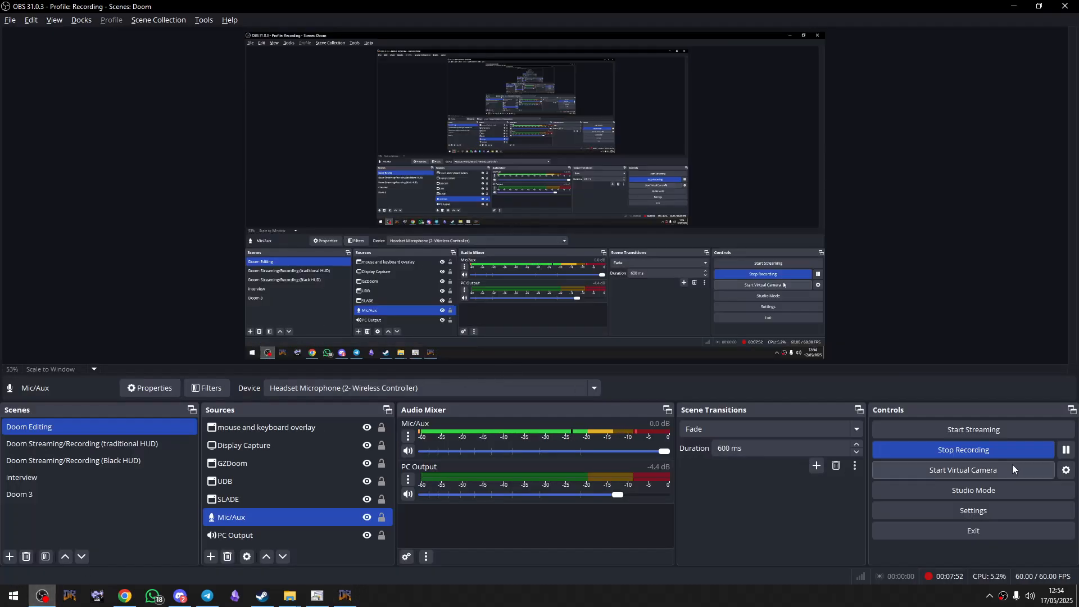